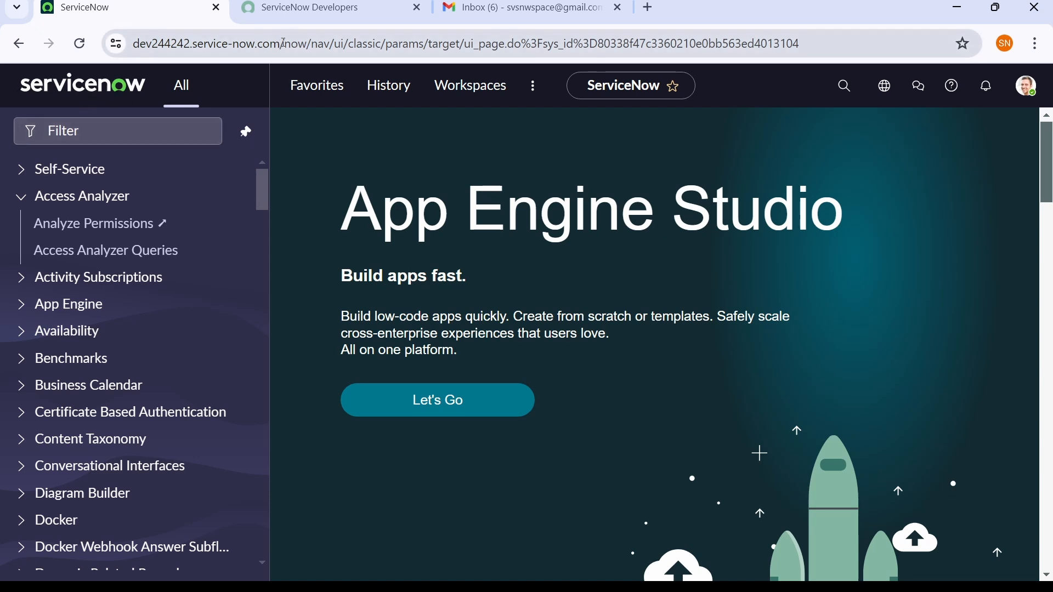
left_click_drag(285, 44, 132, 43)
key("ctrl+c")
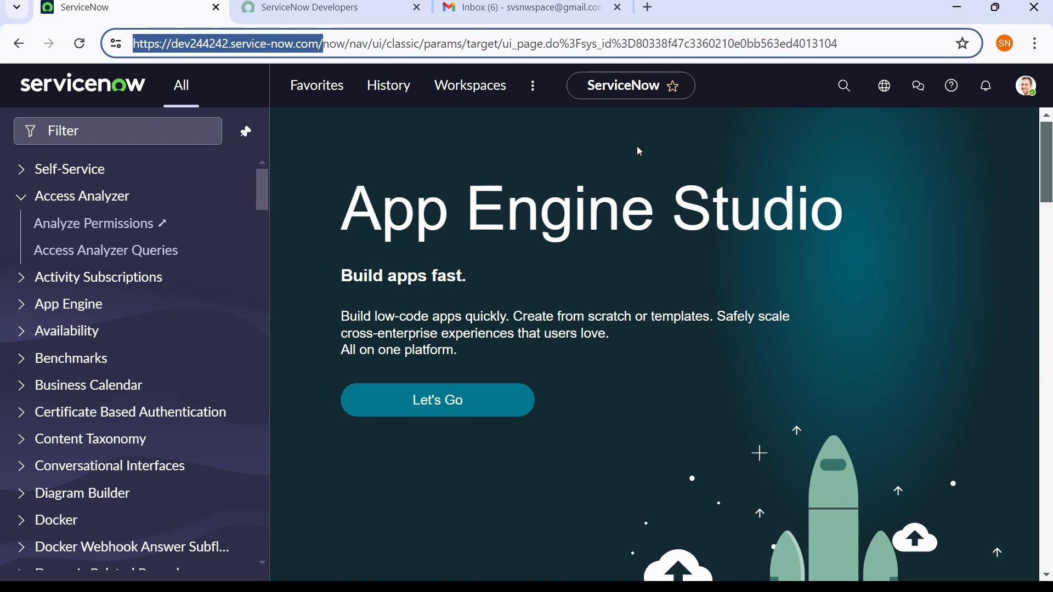
Load the copied instance URL in a new Chrome Incognito window to trigger the SSO redirect.
left_click(1035, 44)
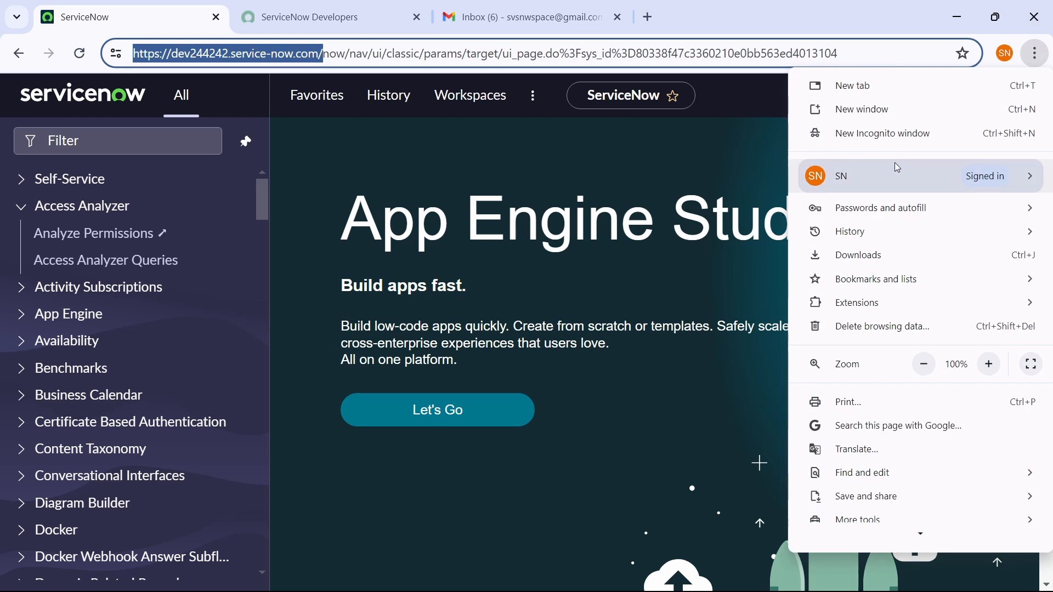
left_click(878, 133)
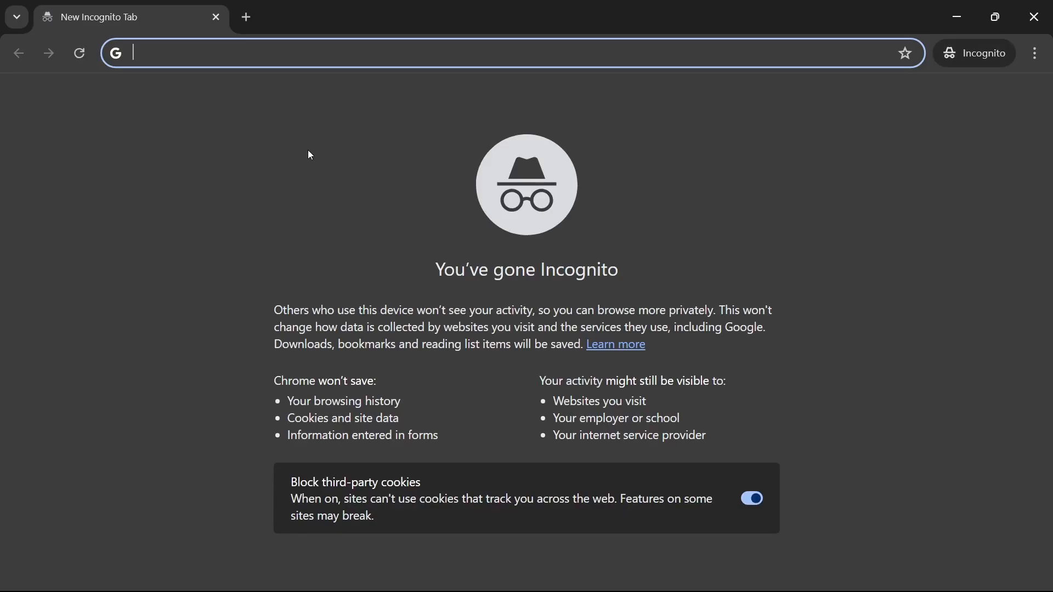
key("ctrl+v")
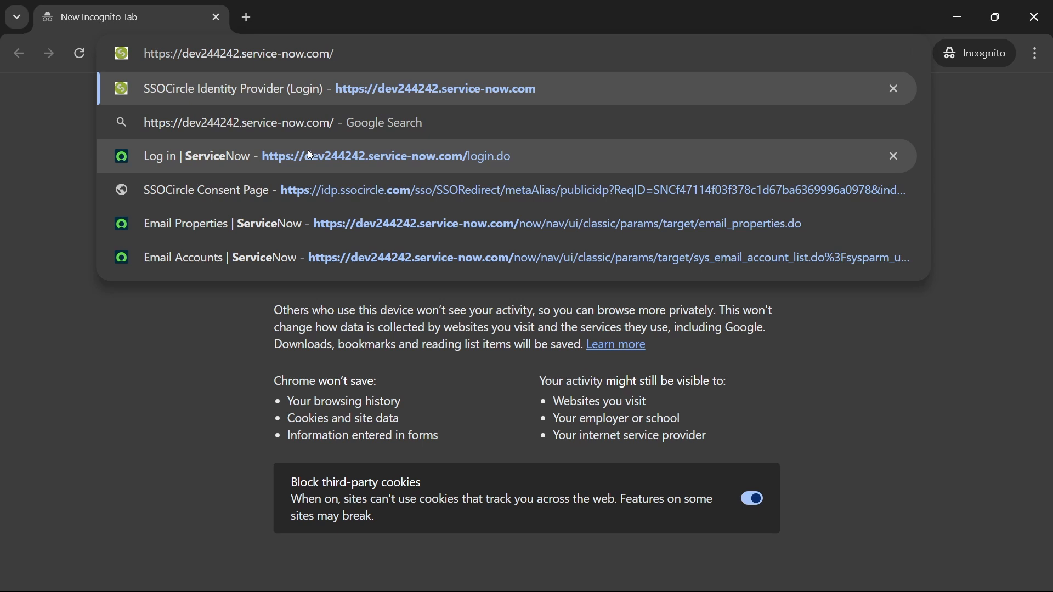
key("Return")
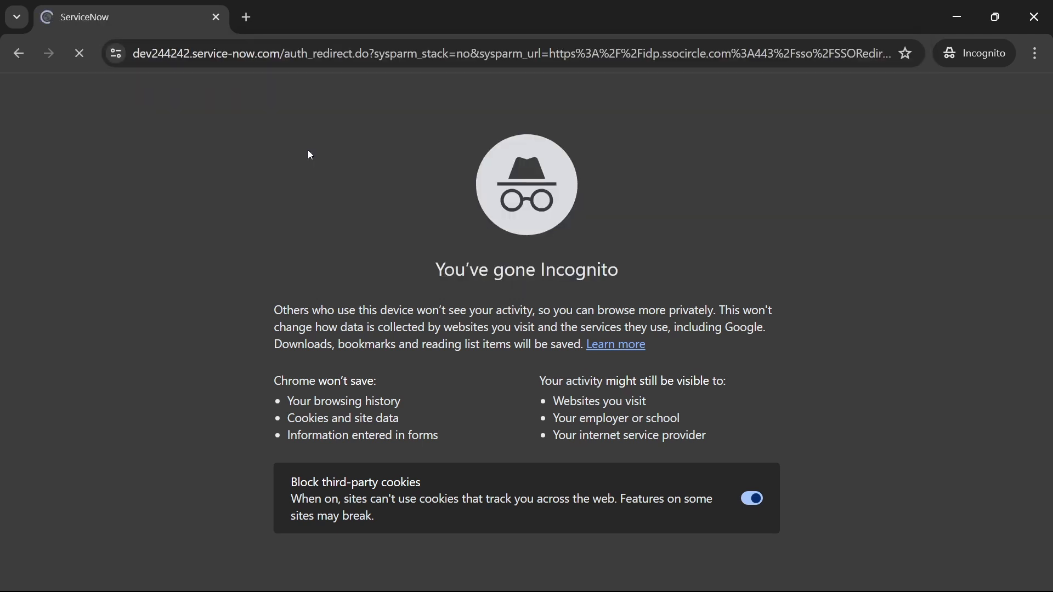
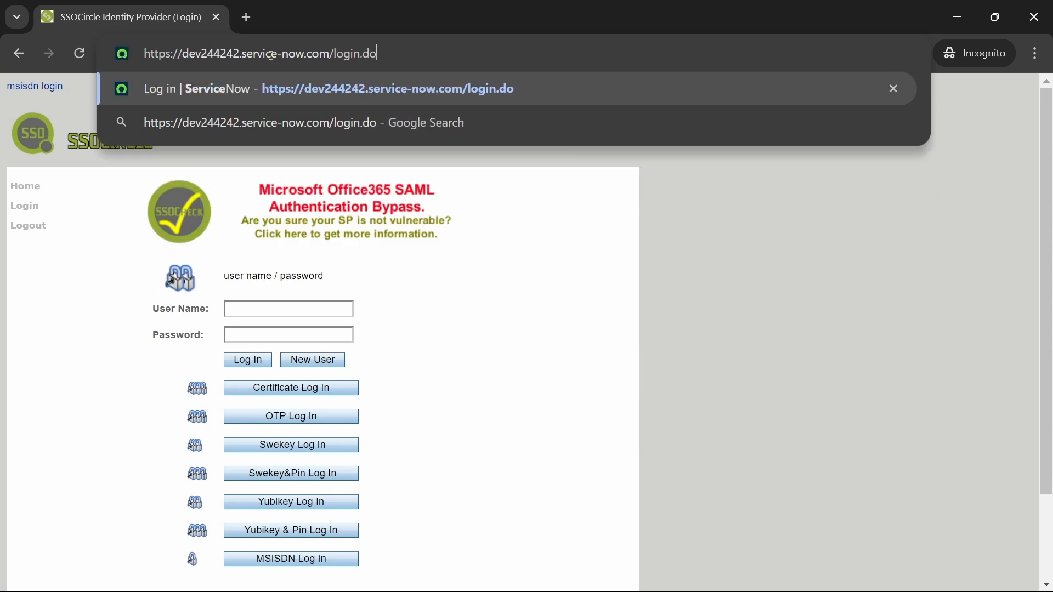
Open the login.do page and enter the username testuser and its password.
key("Return")
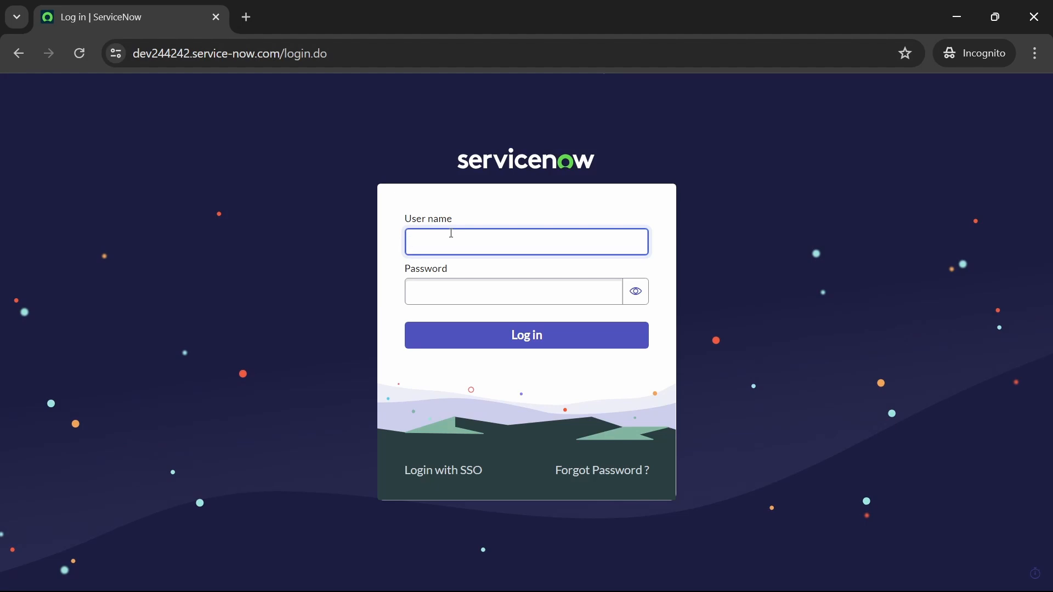
type("test")
type("admin")
key("BackSpace")
key("BackSpace")
key("BackSpace")
key("BackSpace")
key("BackSpace")
type("user")
key("Tab")
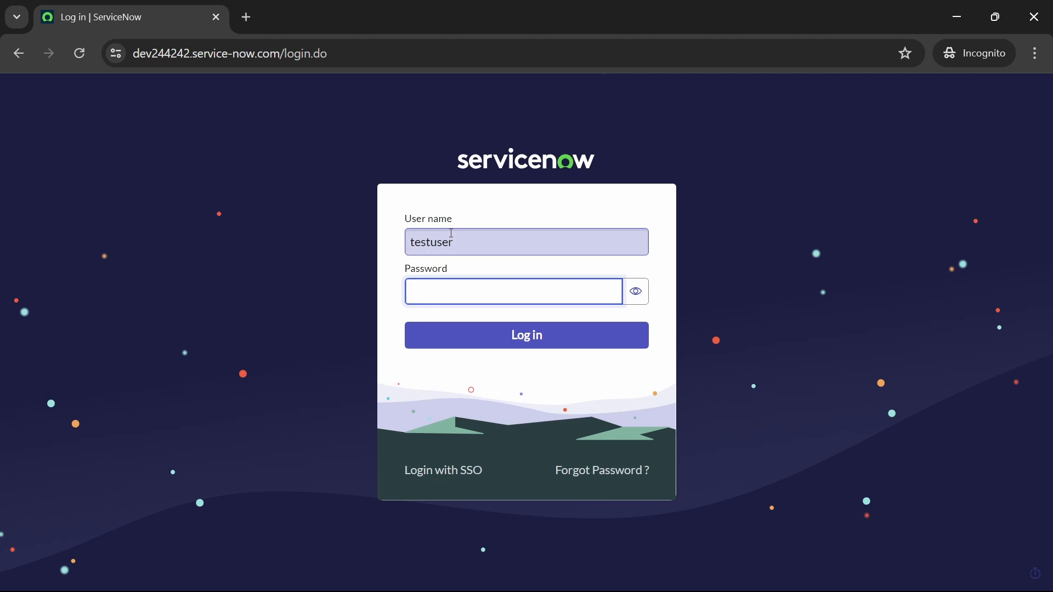
type("*************")
Log in as testuser, confirm the home page loads, then log out from the avatar menu.
left_click(489, 334)
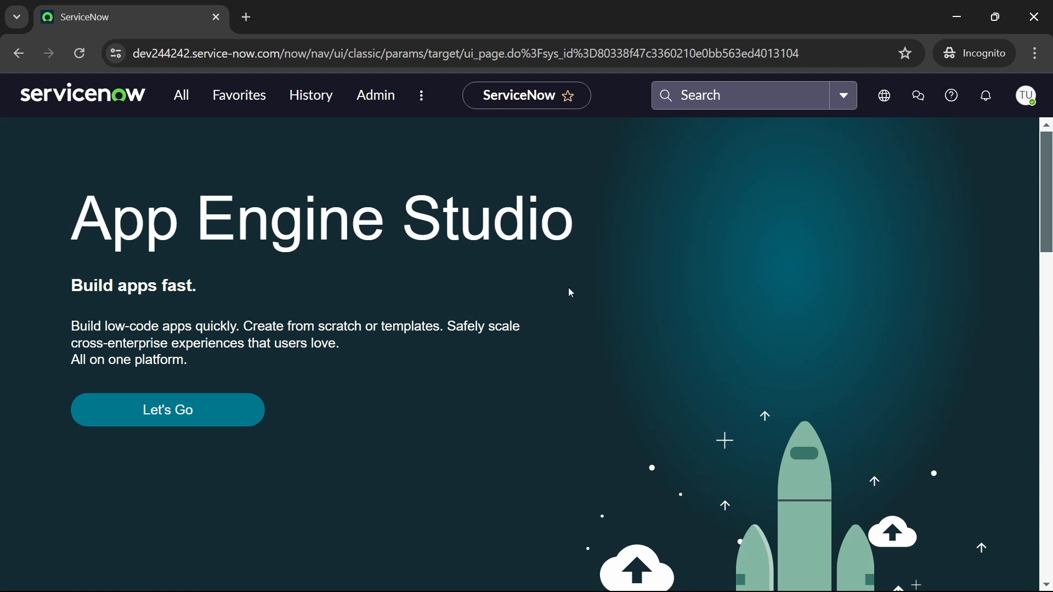
left_click(1025, 100)
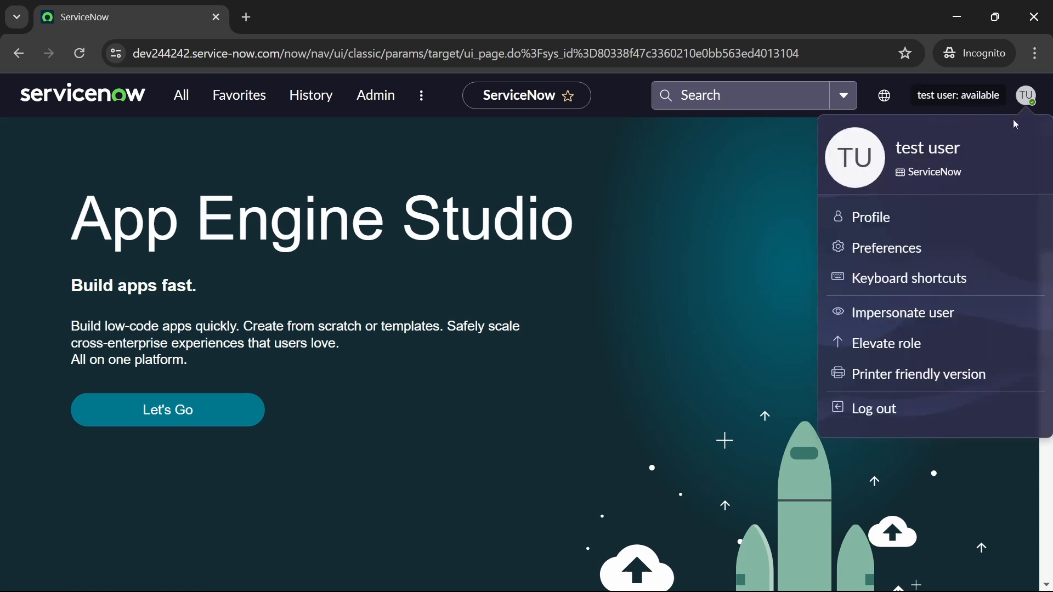
left_click(887, 416)
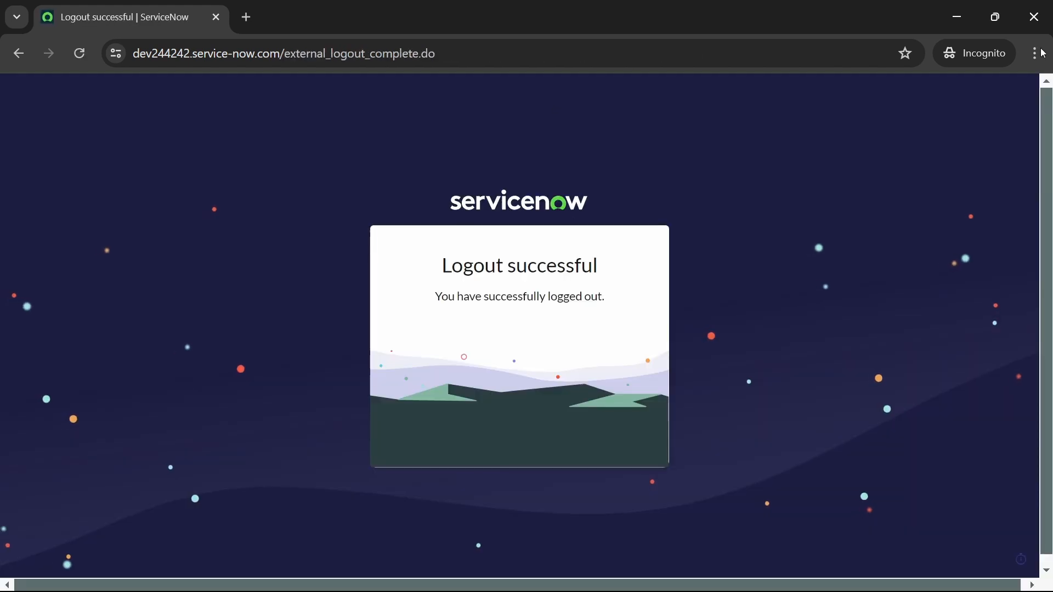
Close the incognito window, filter the navigator for 'Multi', and open Multi-factor Criteria.
left_click(1034, 17)
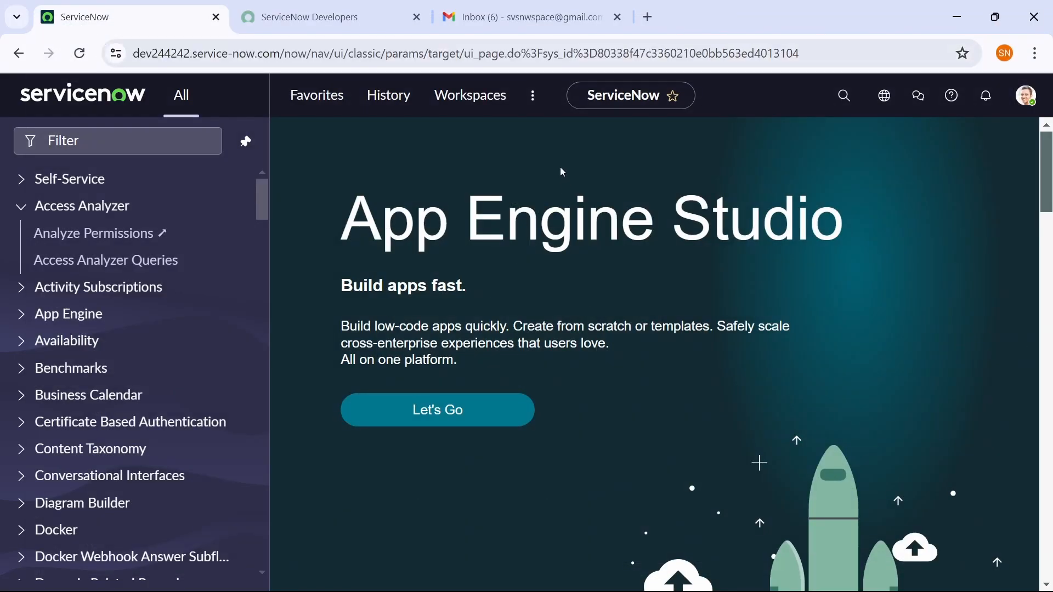
left_click(90, 142)
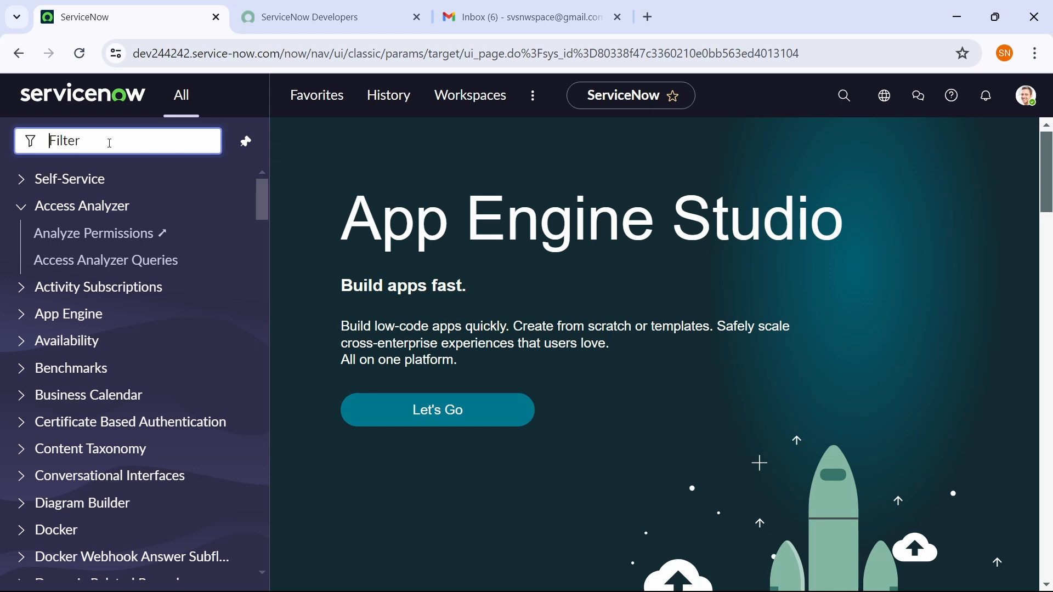
type("Multi")
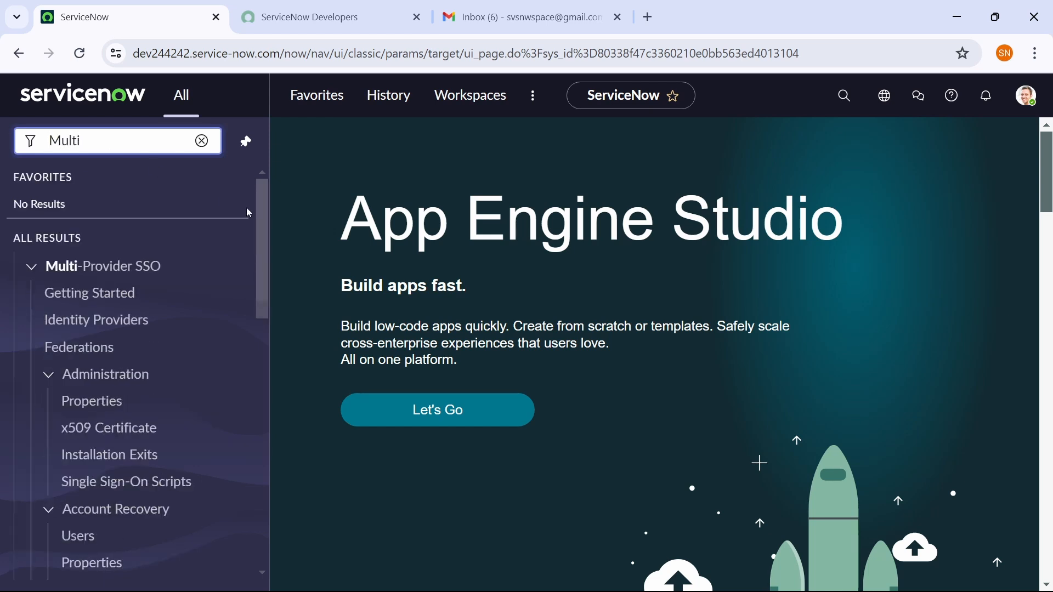
left_click(270, 229)
left_click_drag(266, 230, 256, 403)
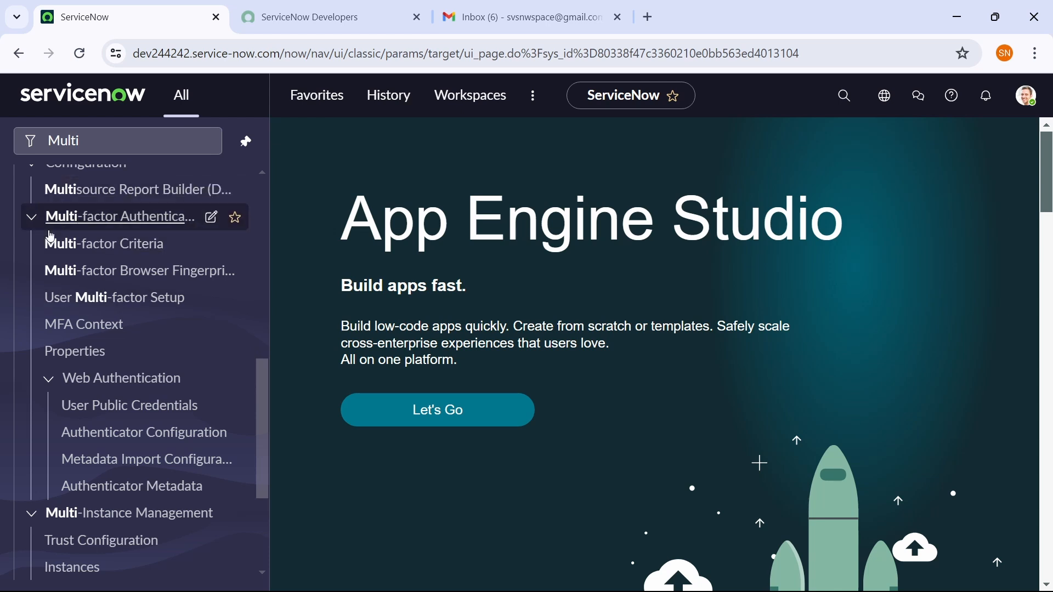
left_click(114, 248)
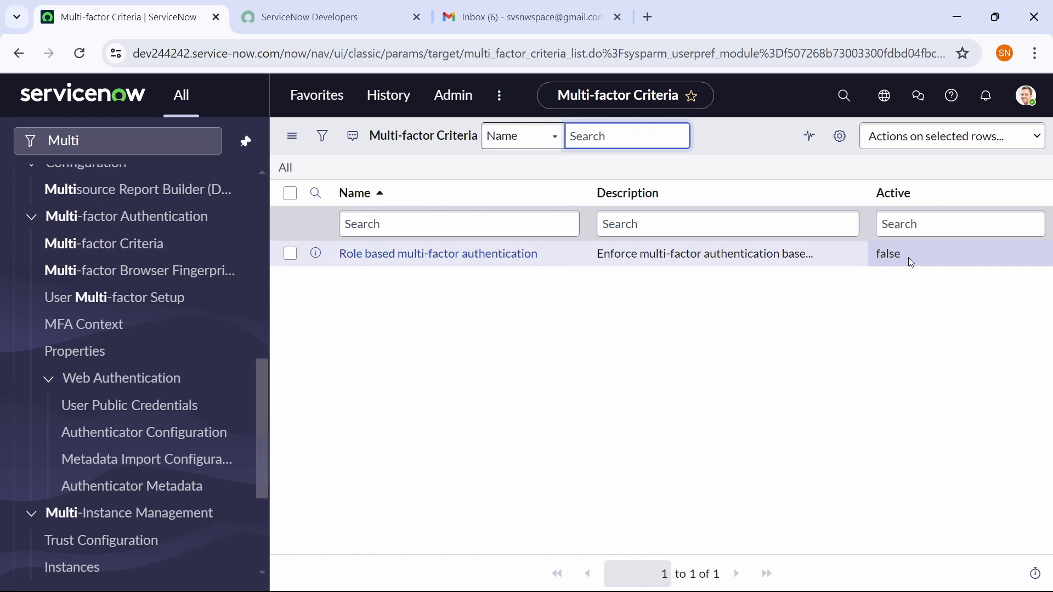
Tick Active on the Role based multi-factor authentication criterion and update it.
left_click(434, 256)
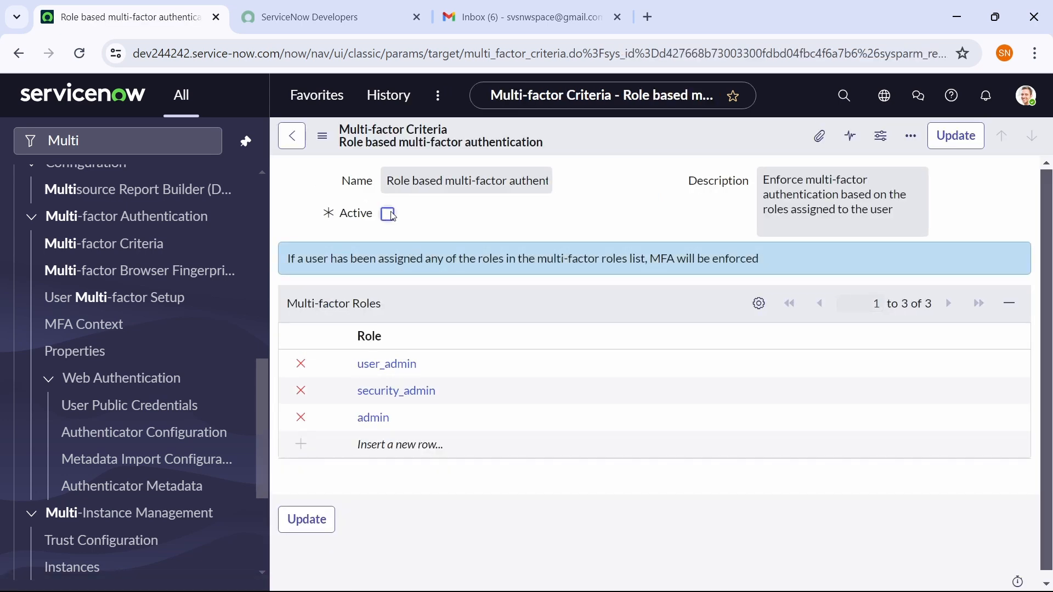
left_click(390, 214)
left_click(956, 144)
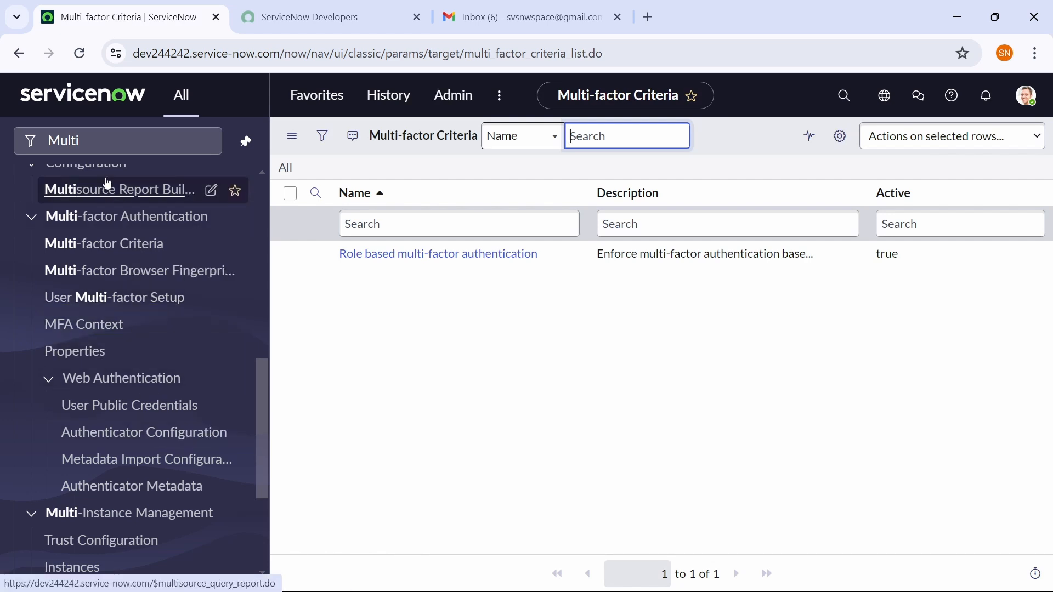
left_click_drag(264, 402, 262, 403)
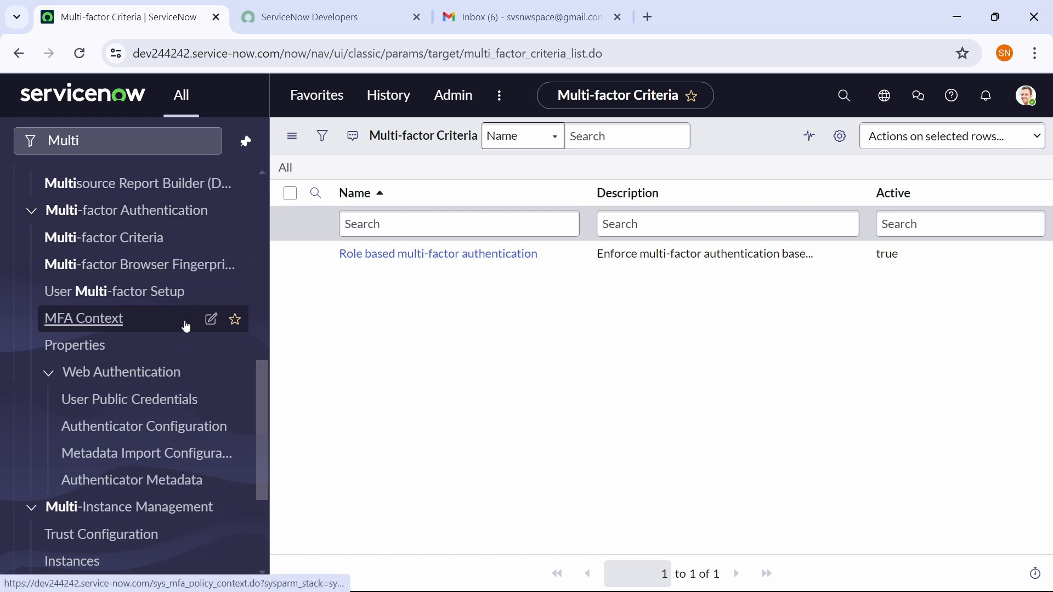
Open the MFA Context record and keep Step-Up MFA Policy as its default policy.
left_click(120, 326)
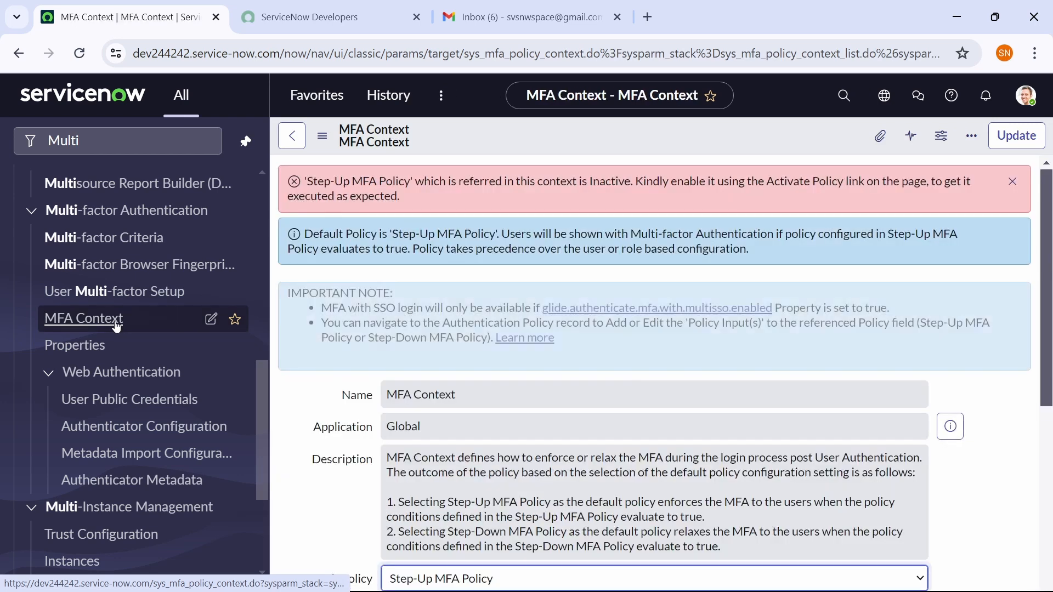
left_click_drag(1049, 320, 1040, 363)
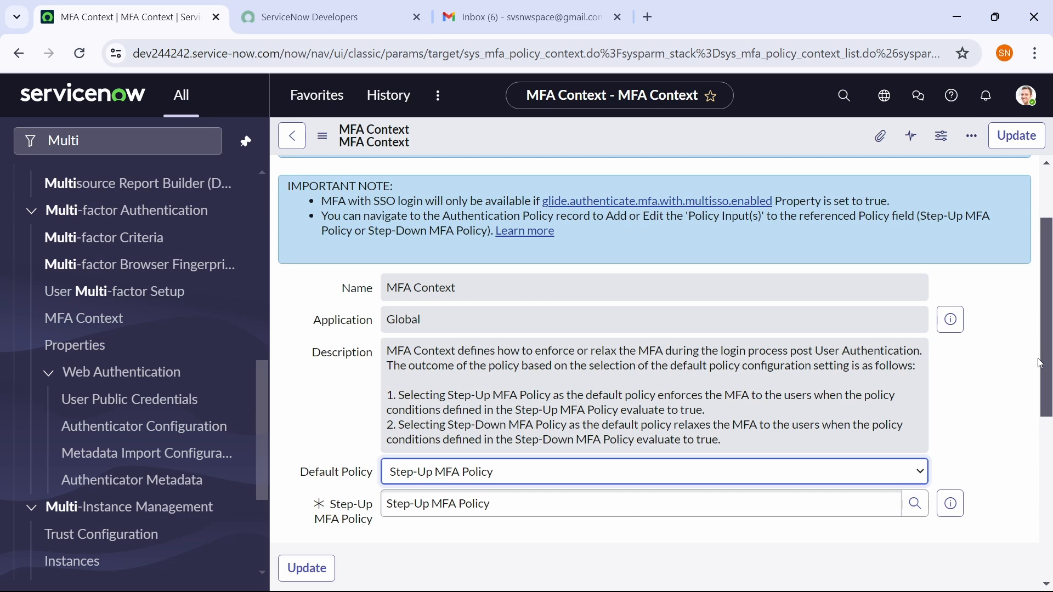
left_click_drag(1041, 363, 1041, 377)
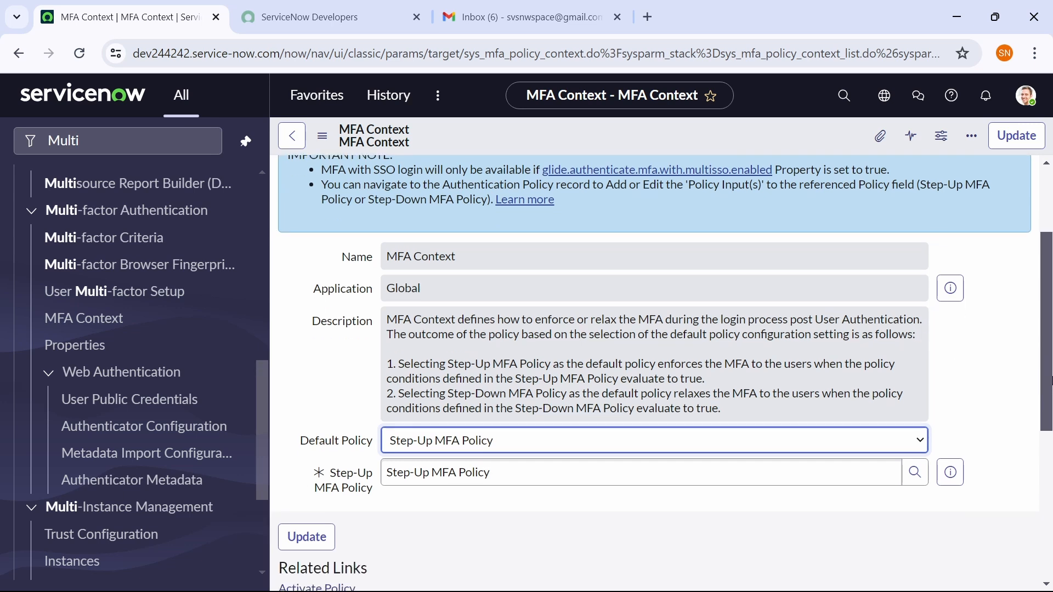
scroll(1049, 379, "down", 1)
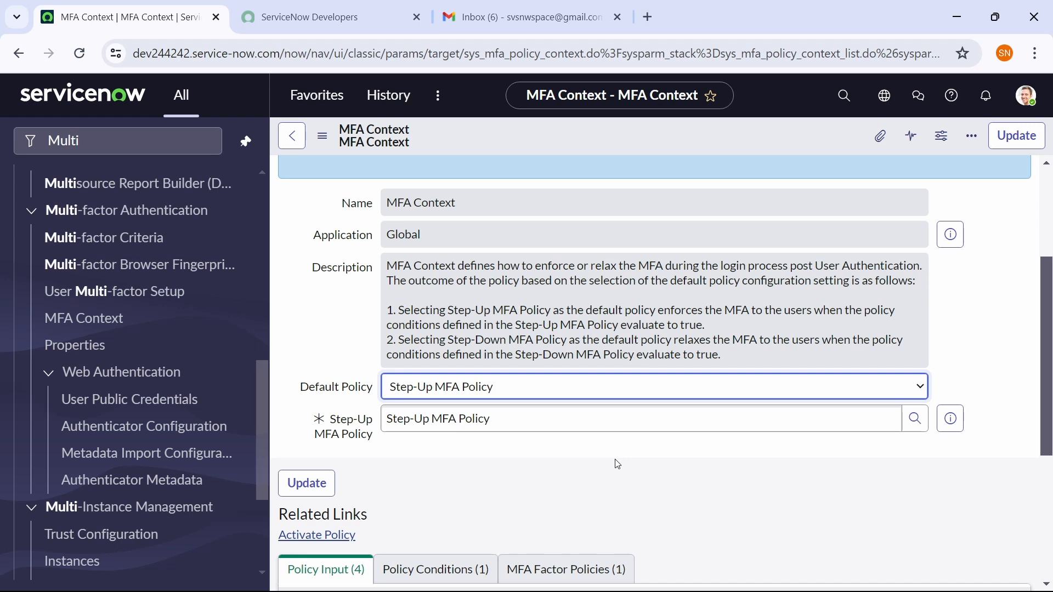
left_click(548, 419)
left_click(611, 396)
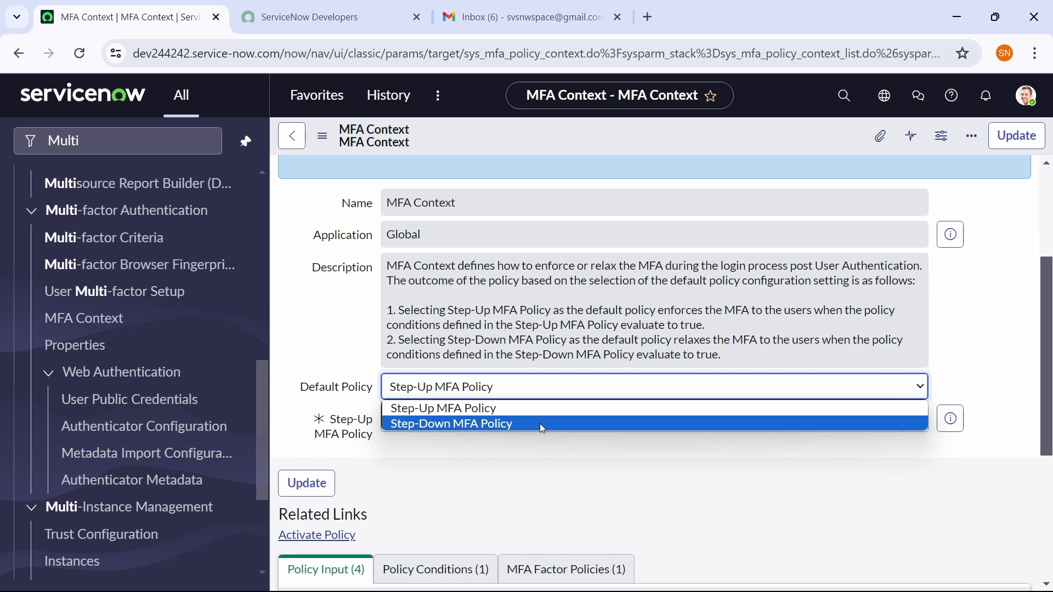
left_click(536, 408)
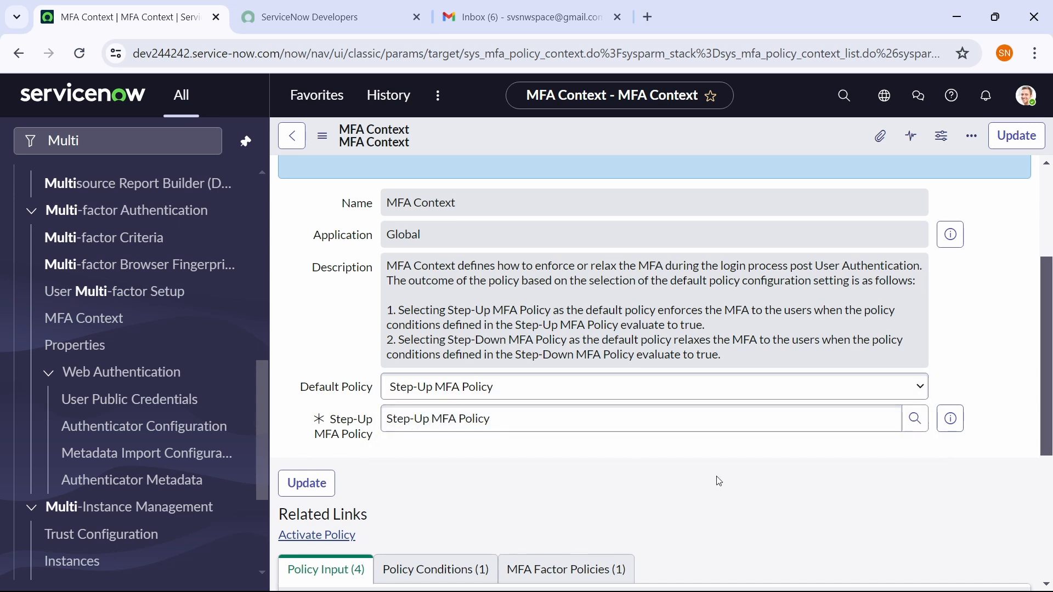
Review the context's MFA Factor Policies (EMAIL), Policy Input and Policy Conditions tabs.
left_click_drag(1046, 349, 1042, 387)
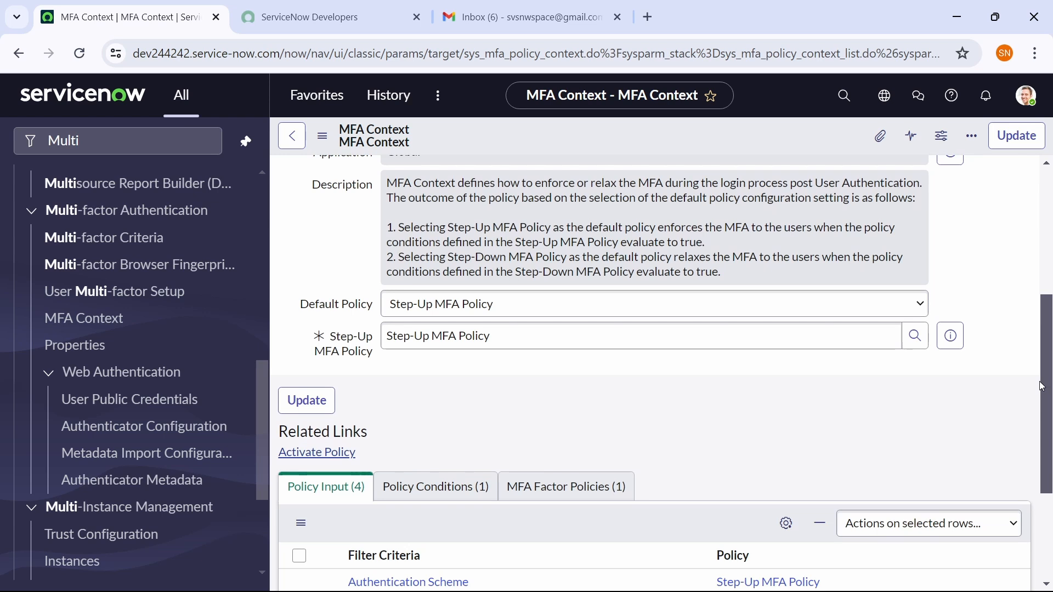
scroll(1042, 386, "down", 3)
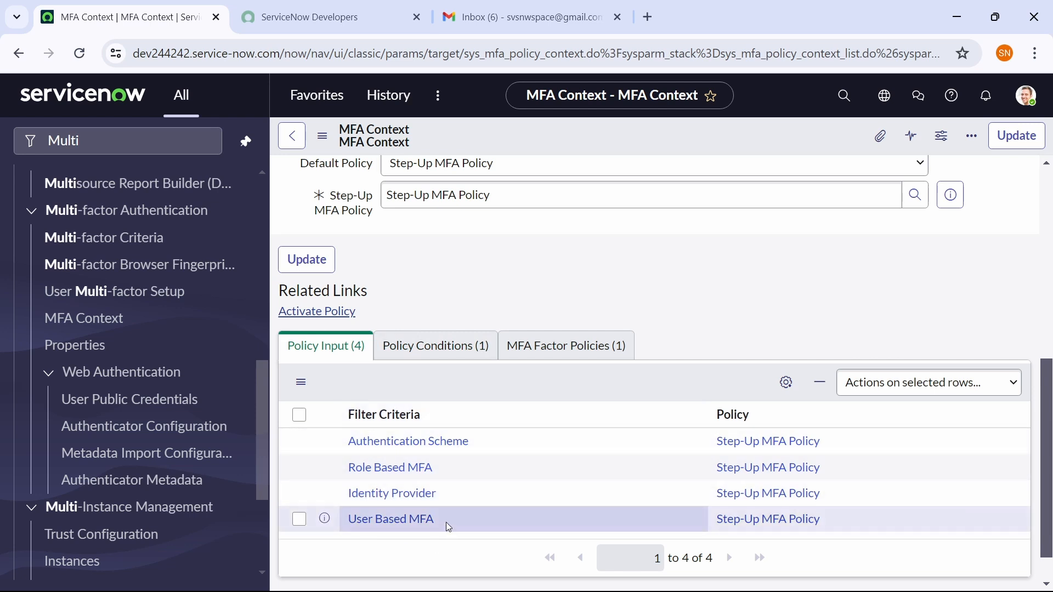
left_click(590, 354)
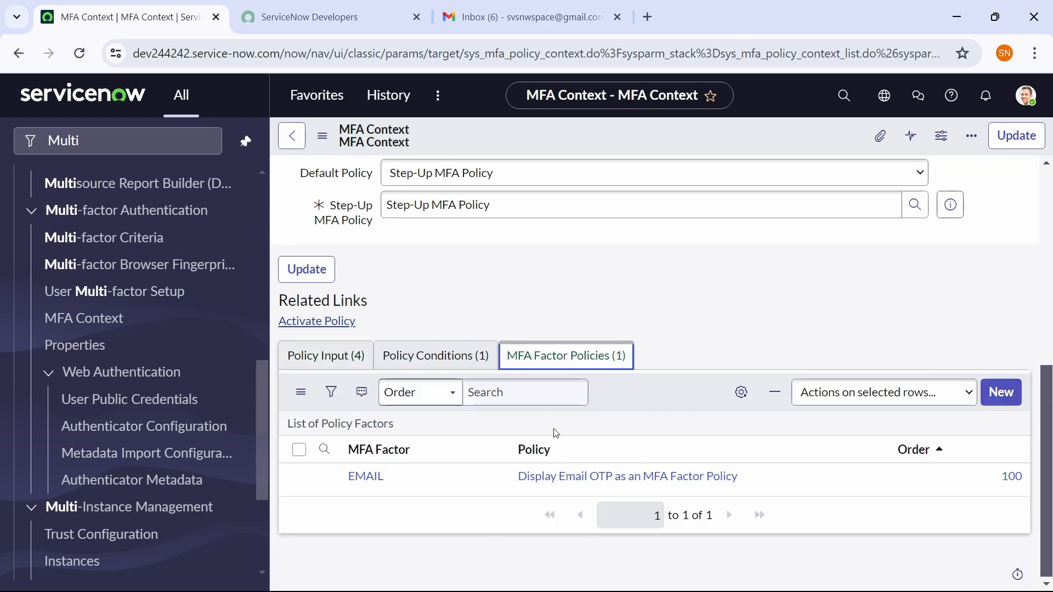
left_click(555, 390)
left_click(337, 363)
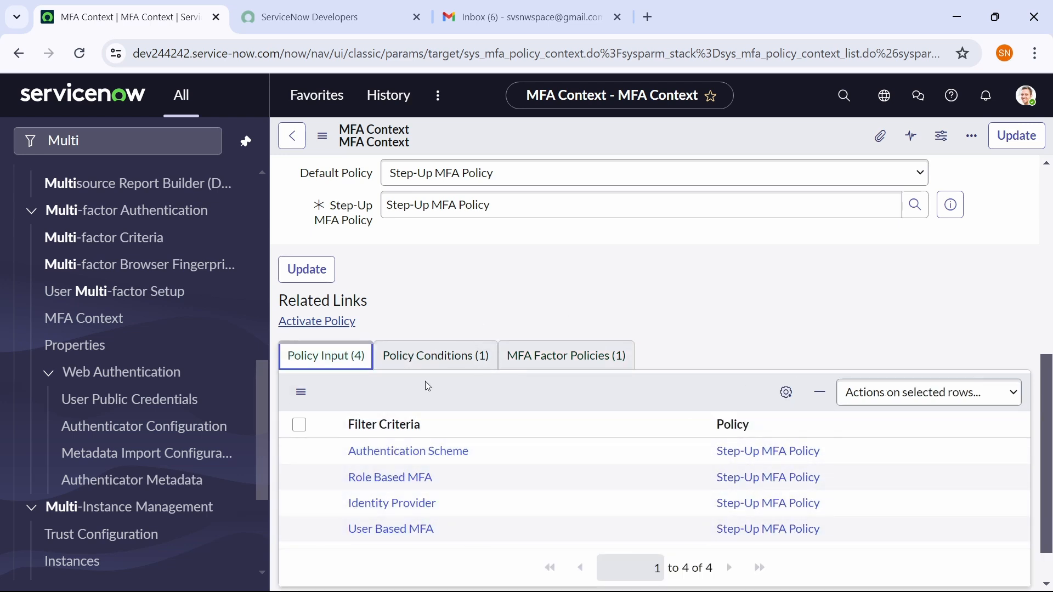
left_click(431, 364)
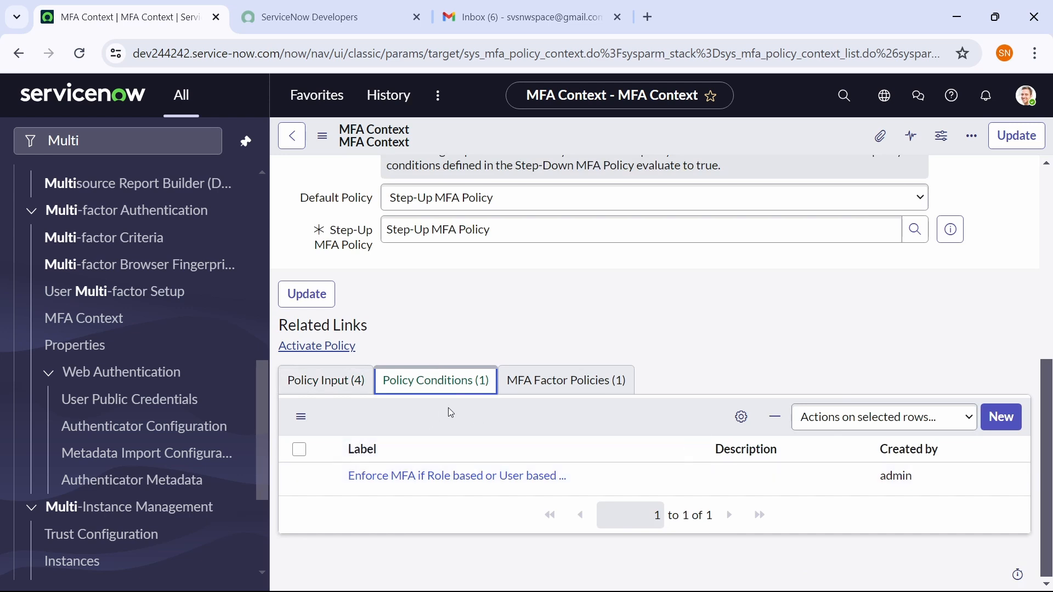
In a new tab, switch the enforce-MFA condition's field to Role Based MFA, save, and return.
middle_click(460, 477)
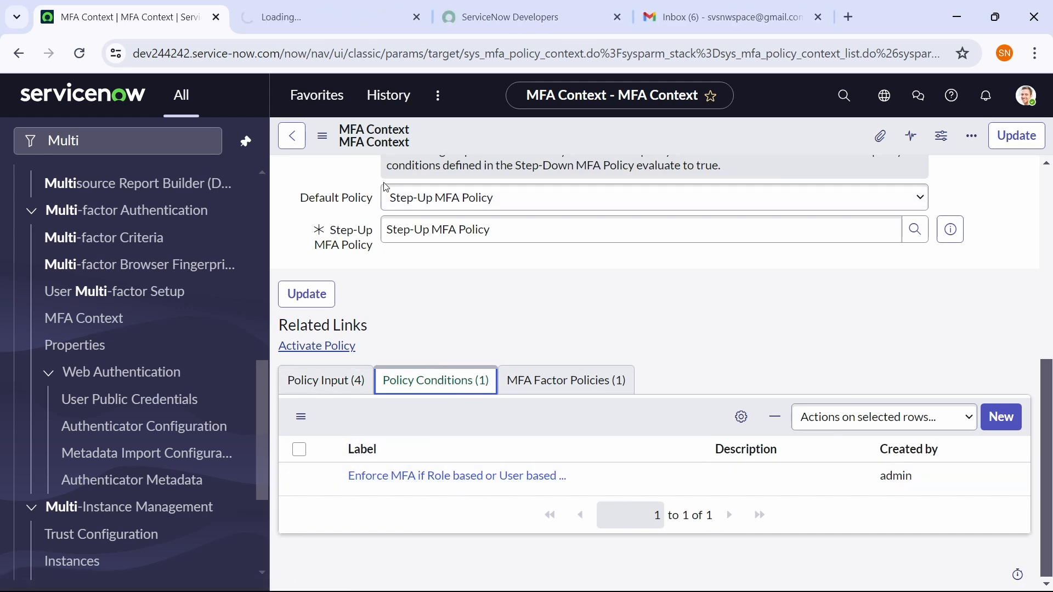
left_click(303, 20)
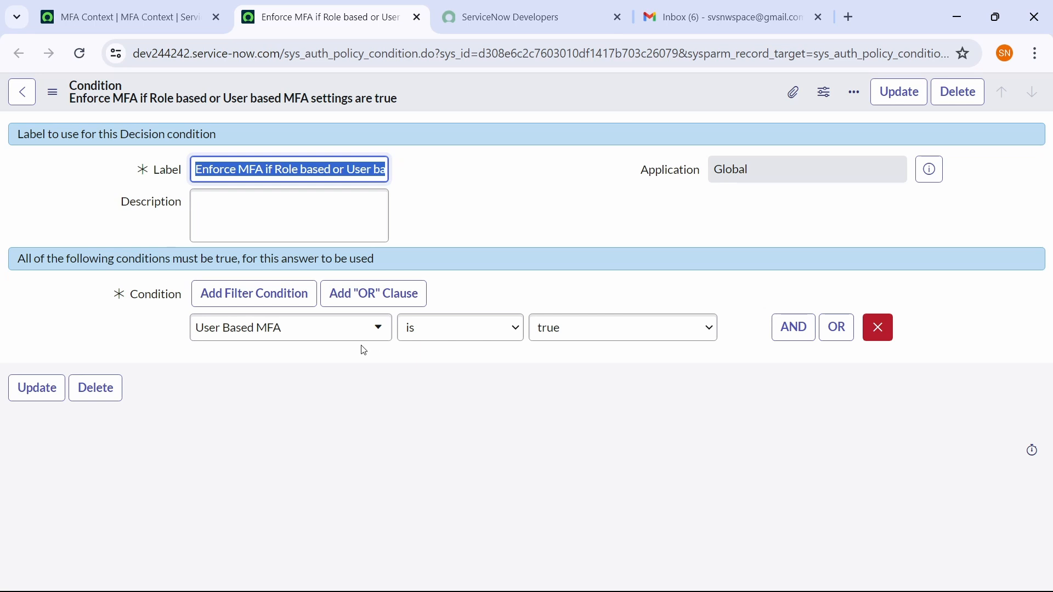
left_click(377, 329)
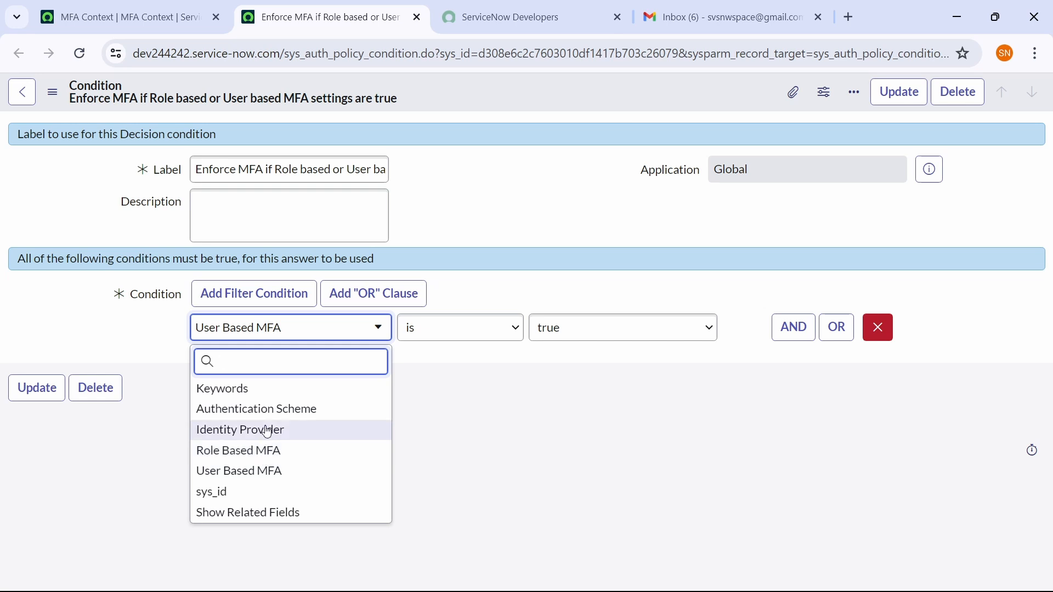
left_click(230, 453)
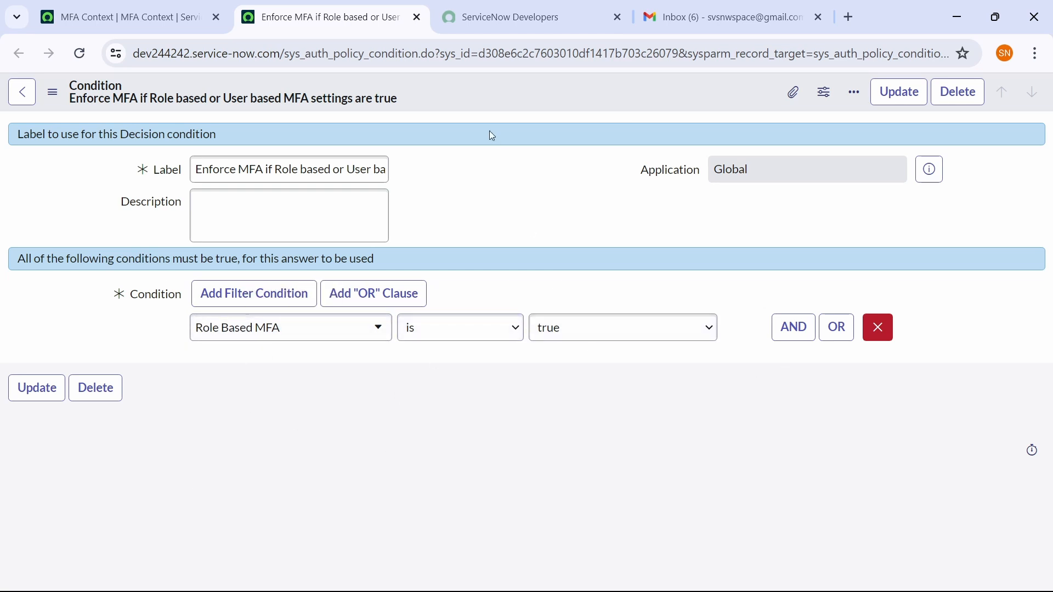
right_click(495, 98)
left_click(527, 110)
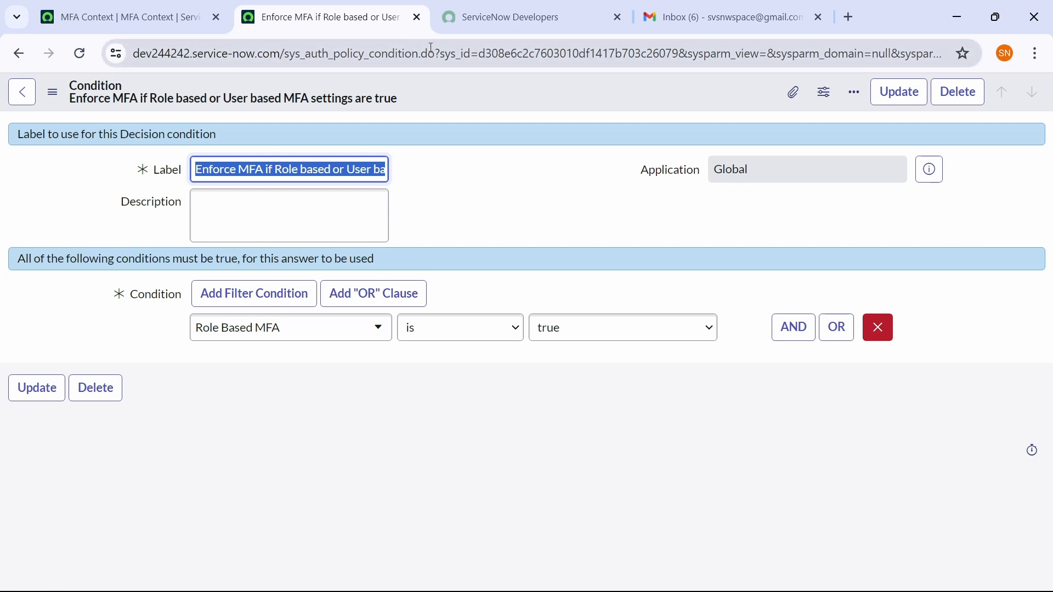
left_click(417, 17)
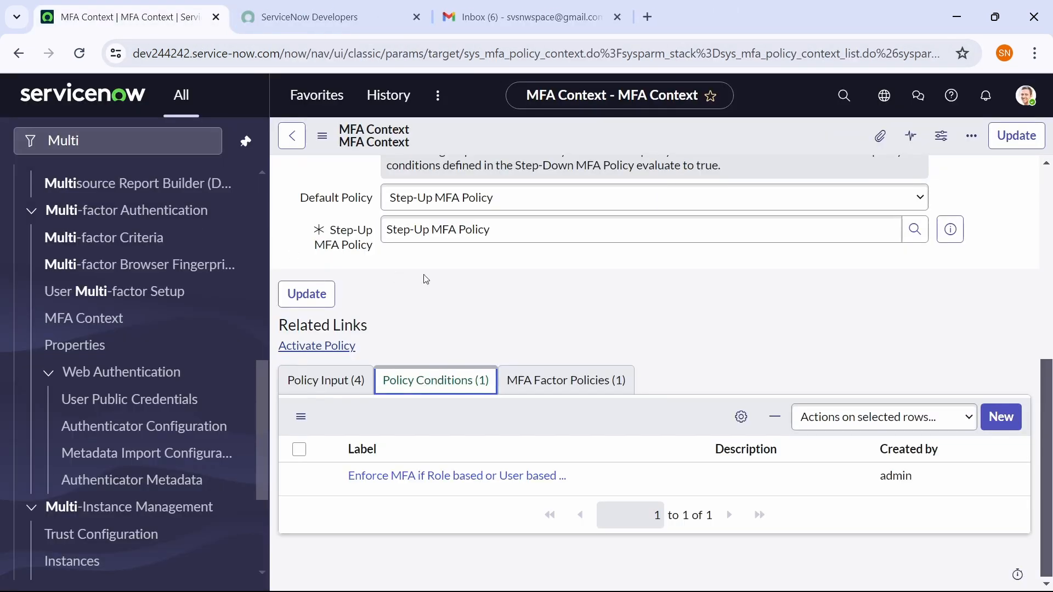
Preview the EMAIL factor policy, then open its Display Email OTP policy in a new tab.
left_click(326, 382)
left_click(403, 383)
left_click(557, 381)
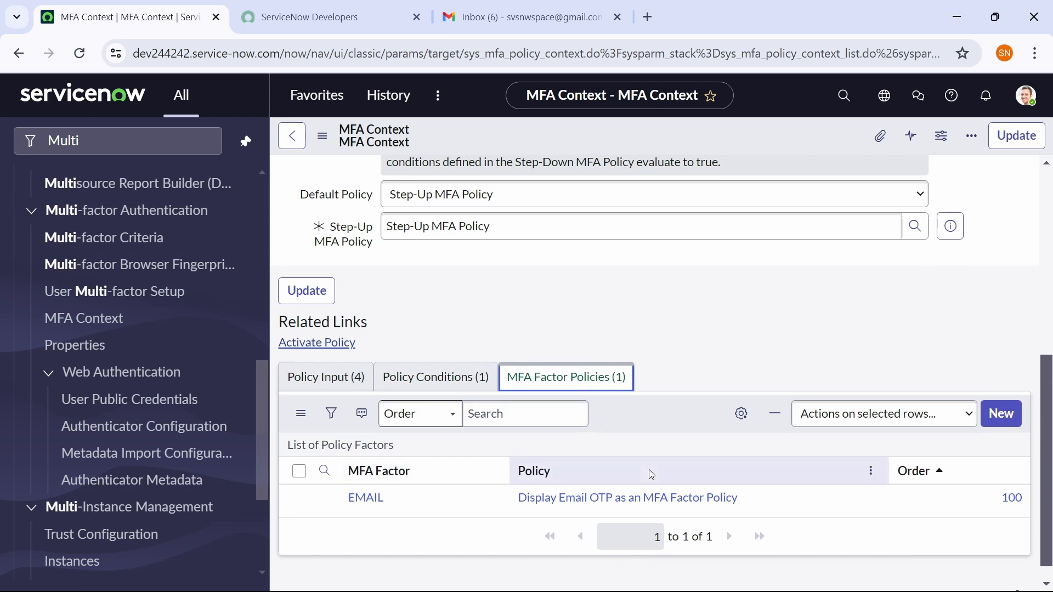
scroll(652, 459, "down", 1)
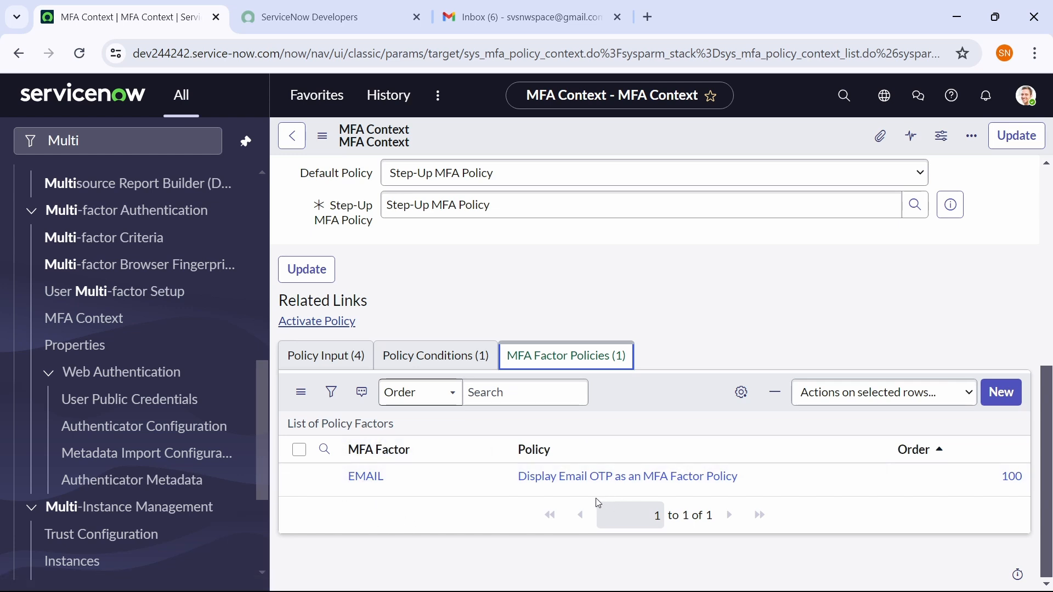
left_click(324, 476)
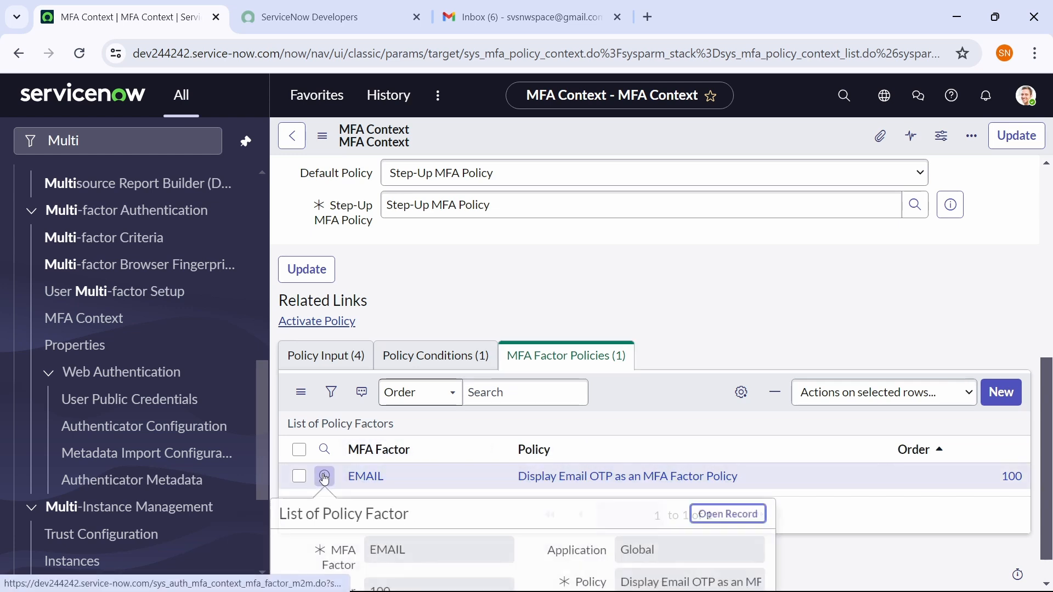
scroll(456, 514, "down", 1)
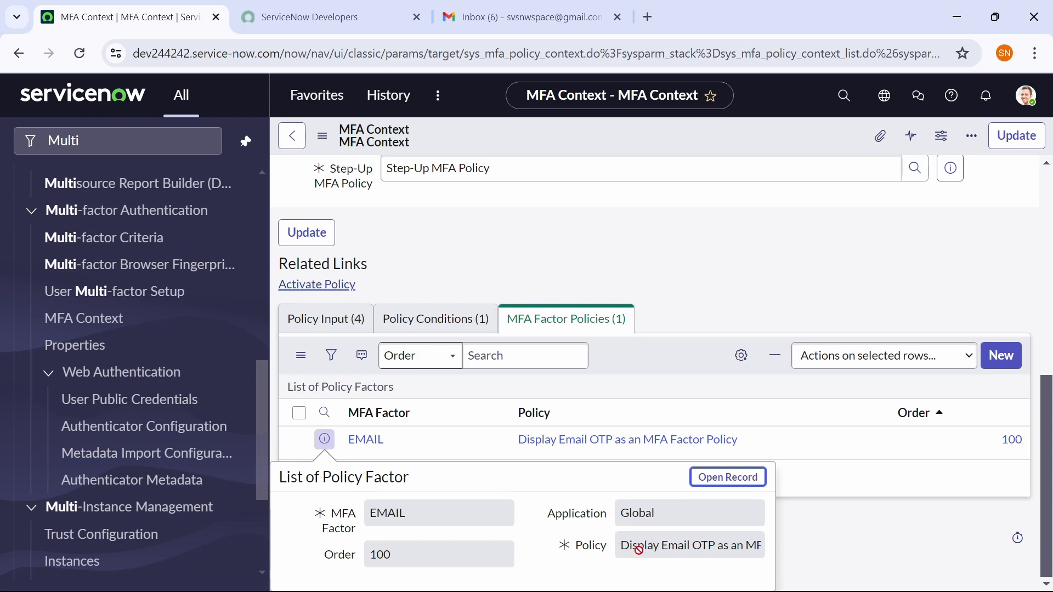
left_click(653, 376)
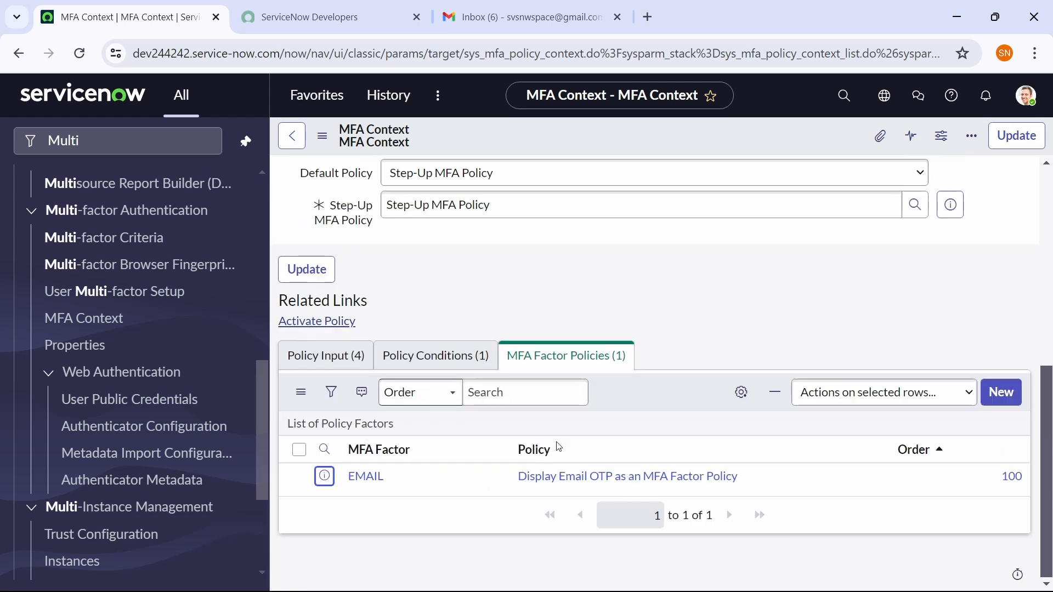
left_click(593, 481, "ctrl")
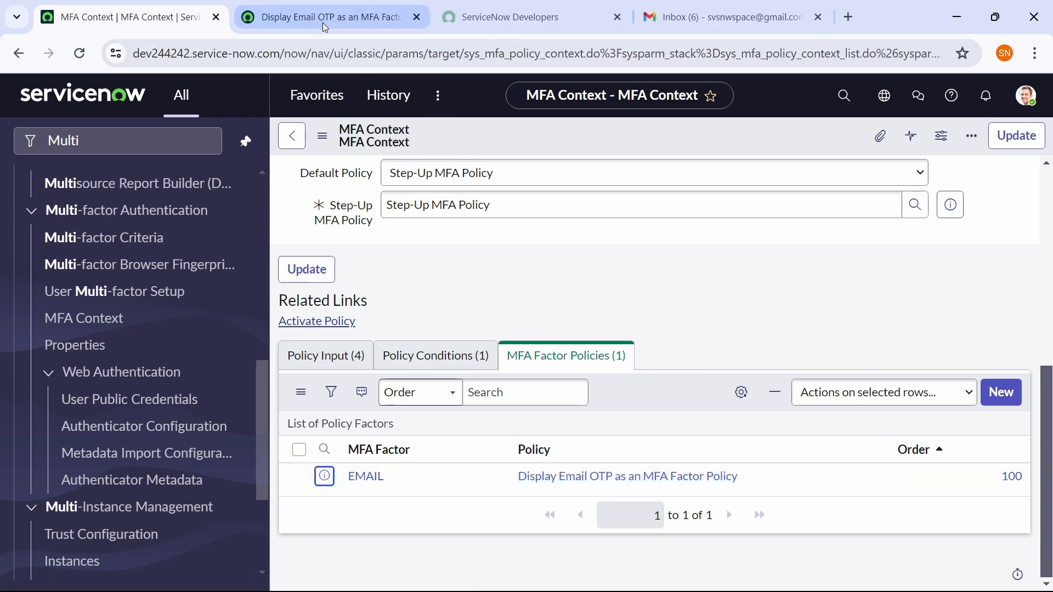
Mark the Display Email OTP policy as Active and save it.
left_click(323, 22)
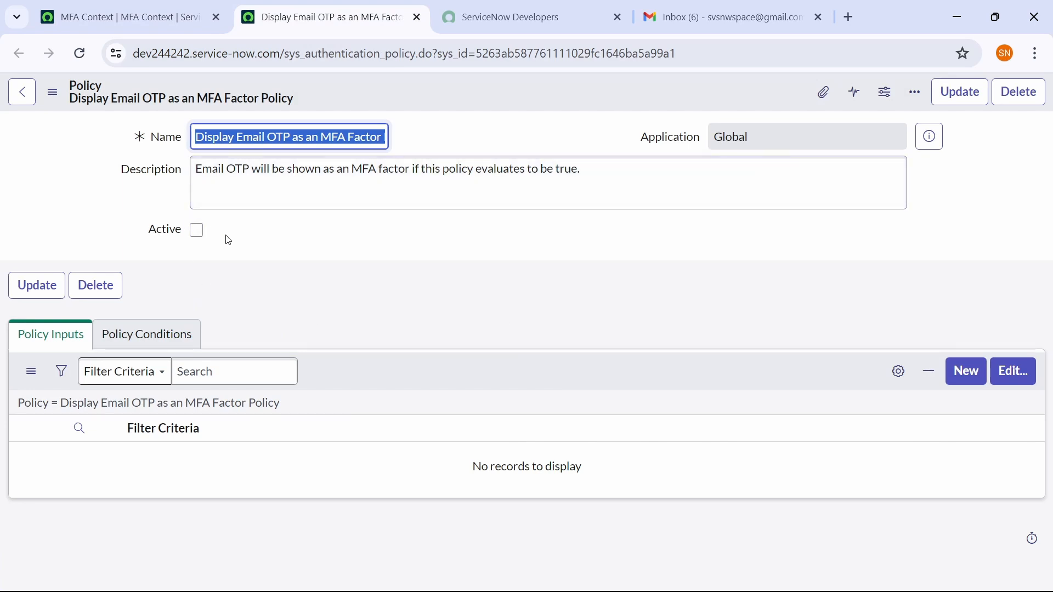
left_click(197, 231)
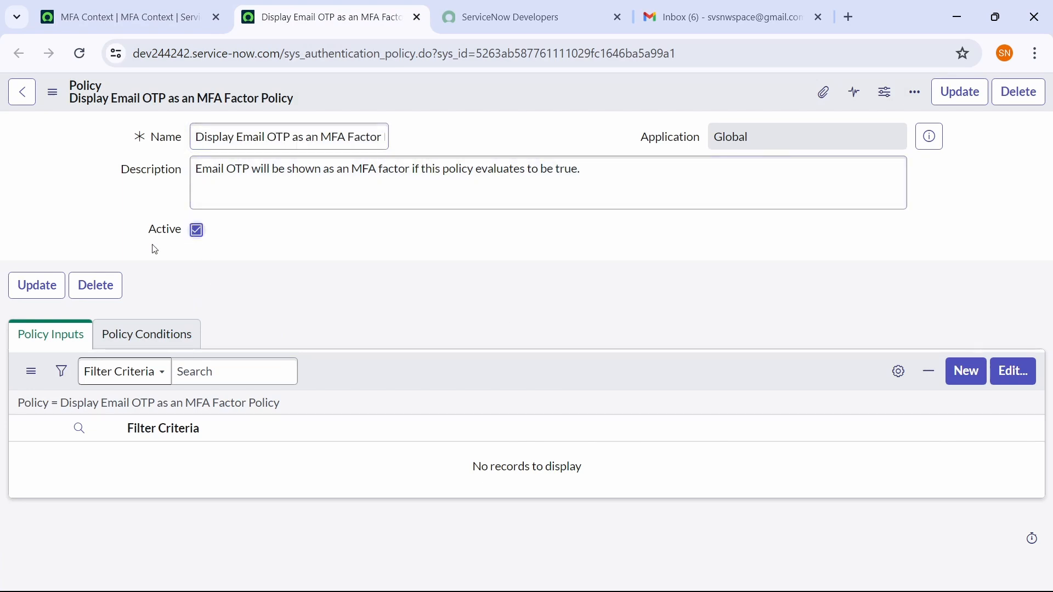
right_click(433, 94)
left_click(466, 103)
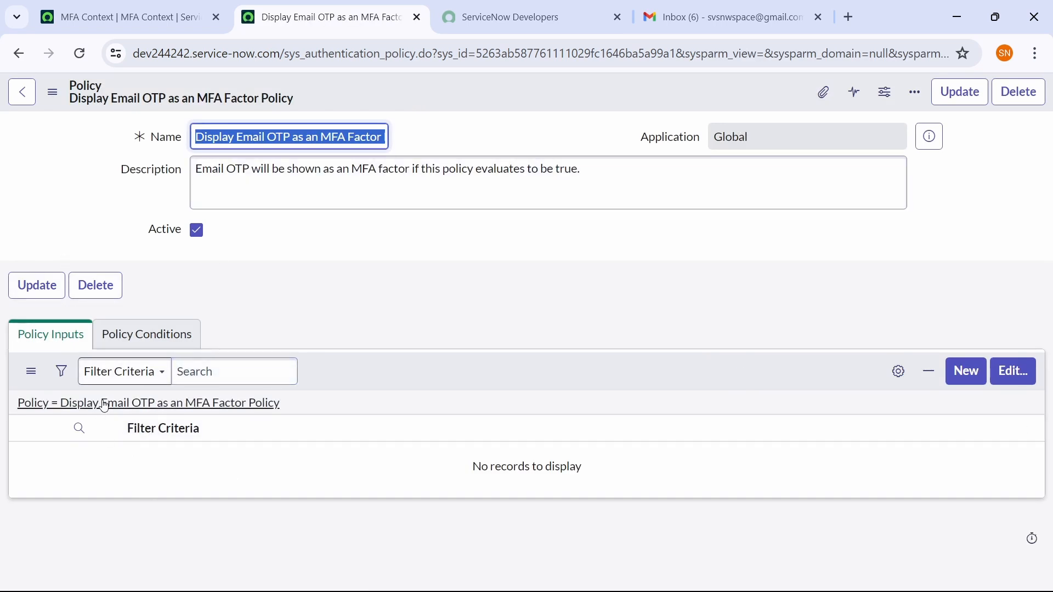
Add Role Based MFA to the policy's Policy Inputs list and save.
left_click(1007, 368)
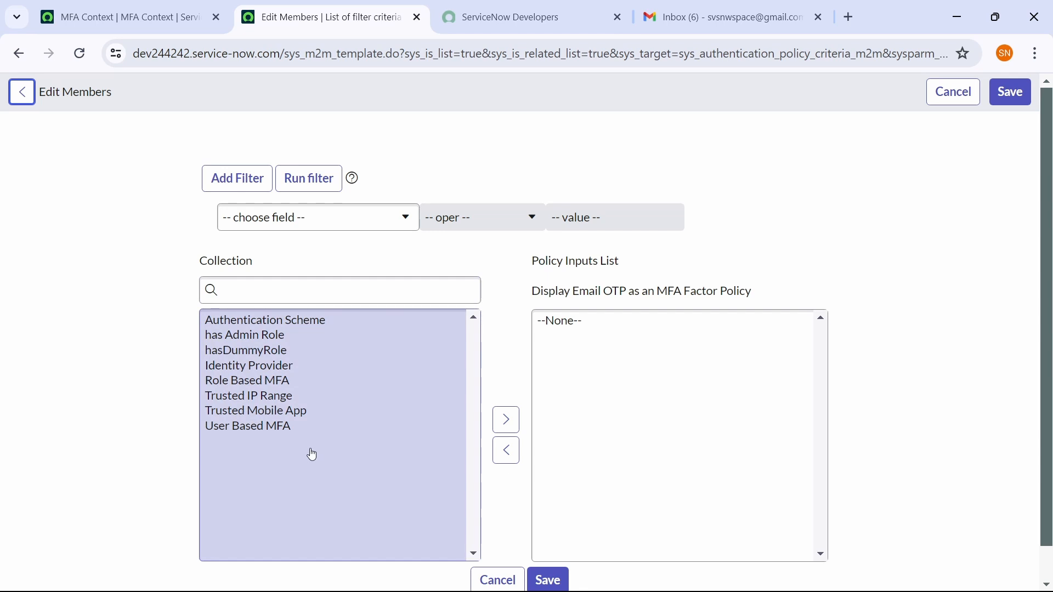
left_click(277, 382)
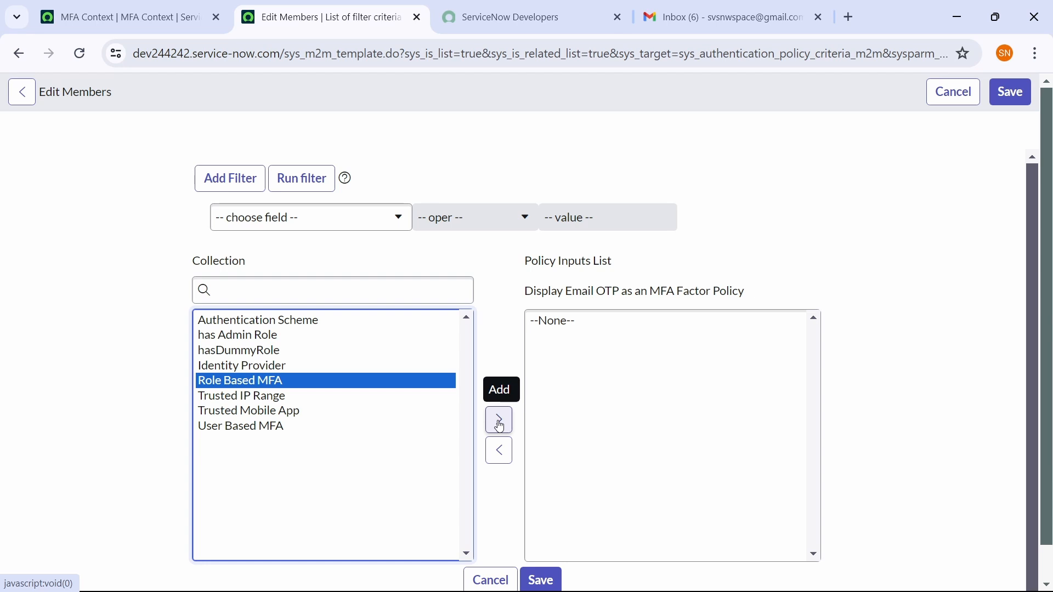
left_click(499, 426)
scroll(822, 489, "down", 1)
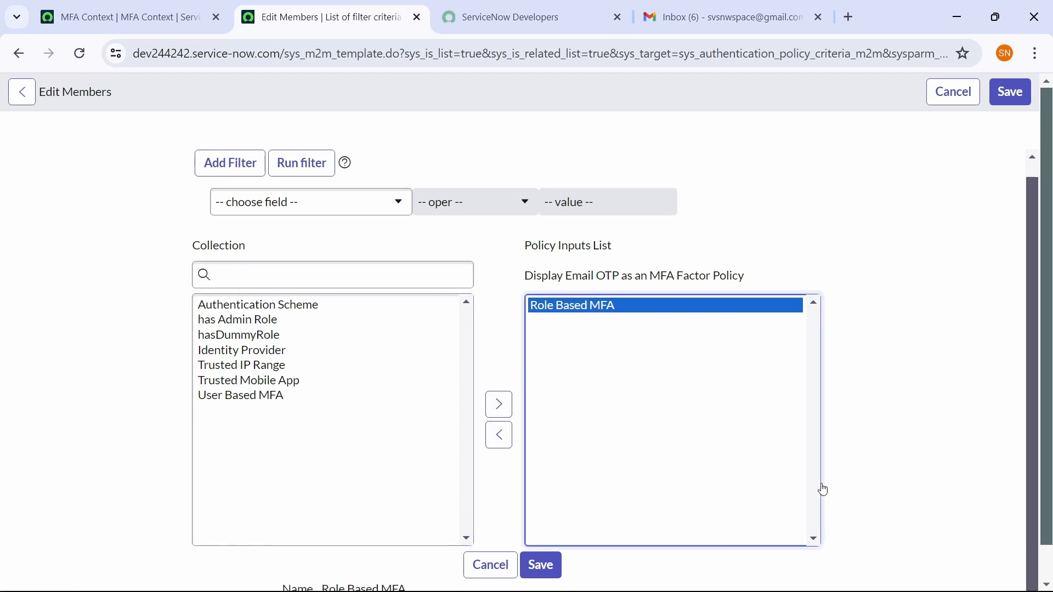
left_click(557, 569)
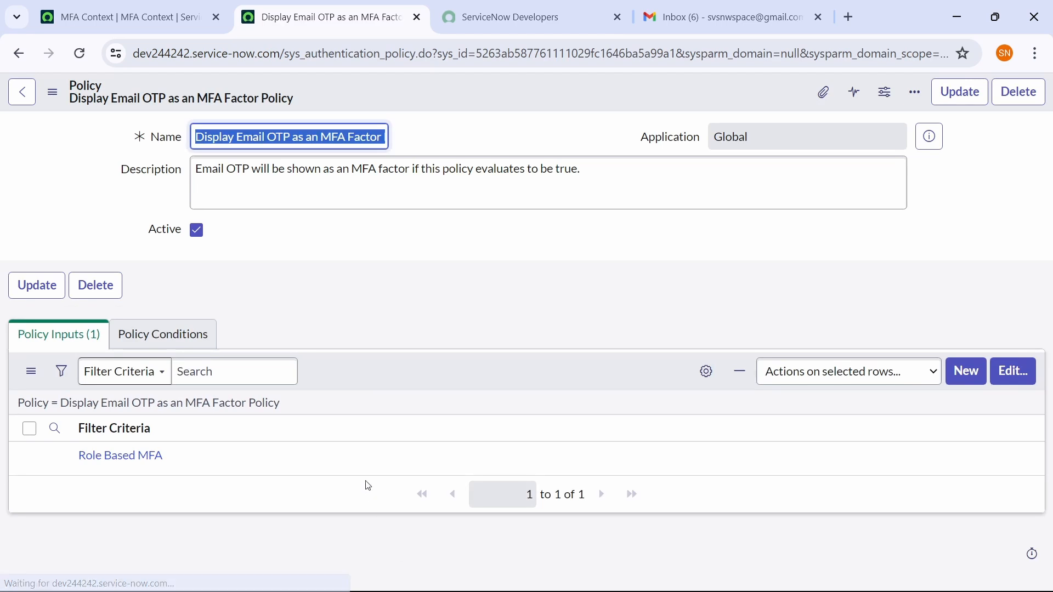
Create a policy condition labelled 'RBA Email' with Role Based MFA is true, and submit it.
left_click(190, 337)
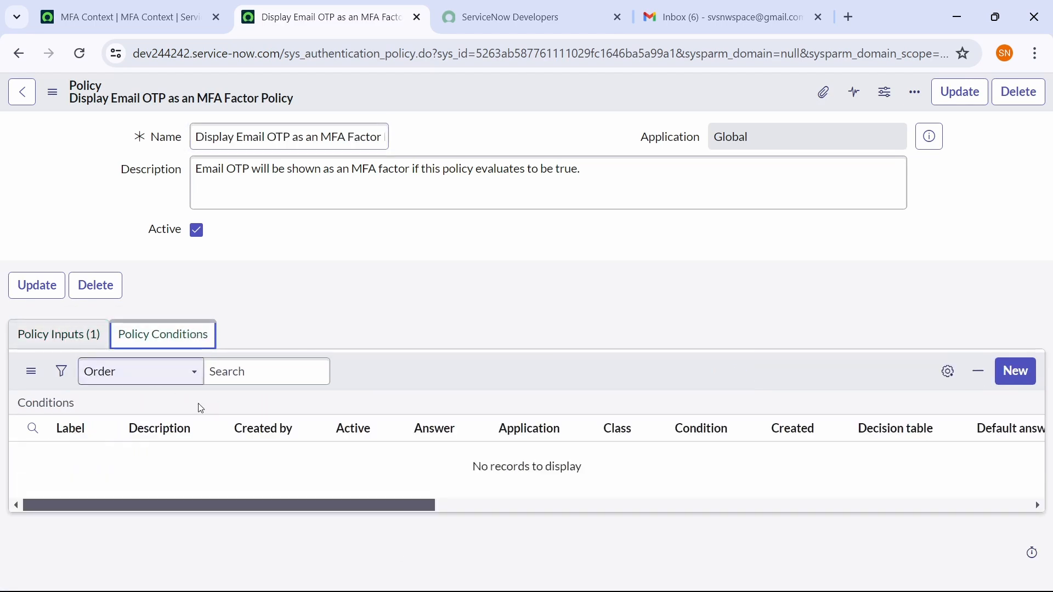
left_click(63, 335)
left_click(163, 343)
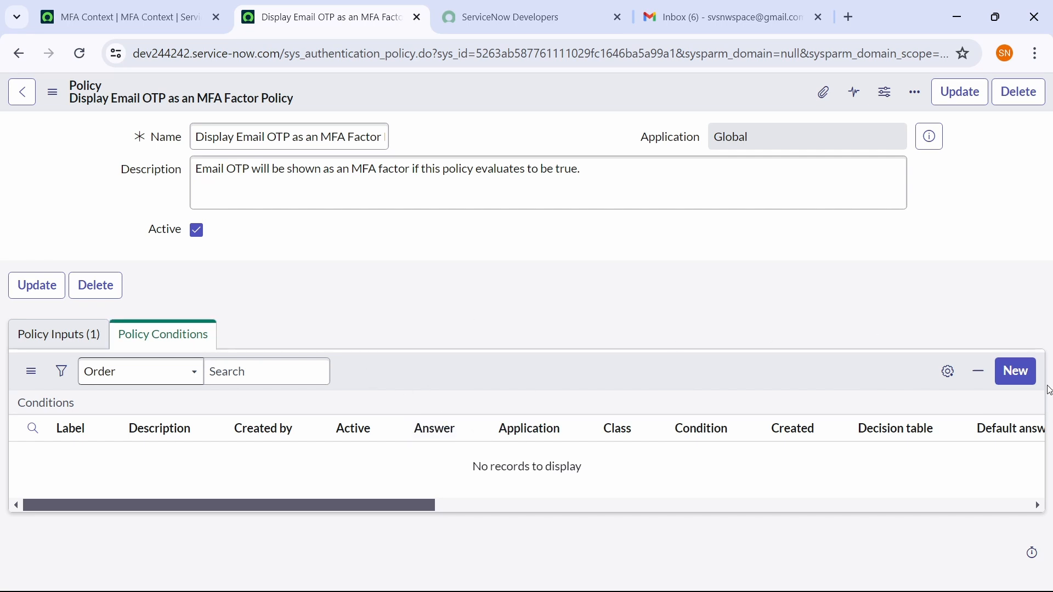
left_click(1015, 372)
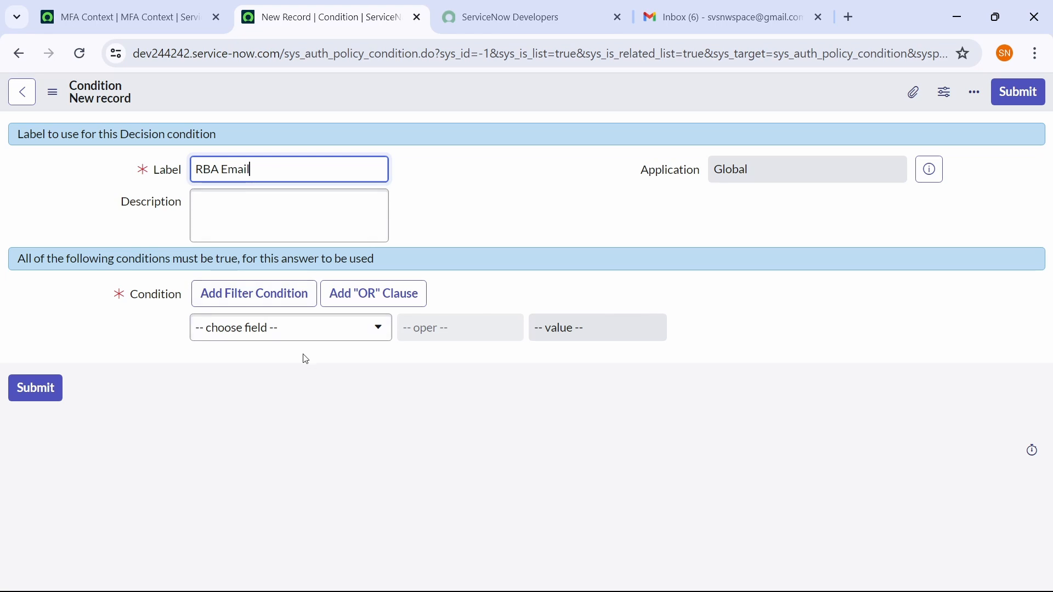
left_click(302, 326)
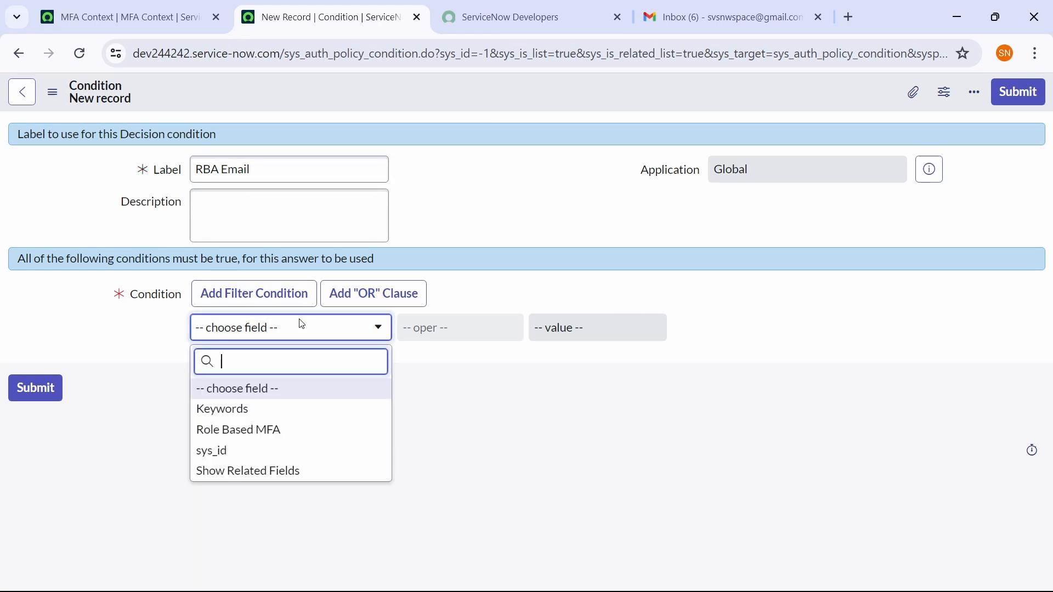
left_click(282, 433)
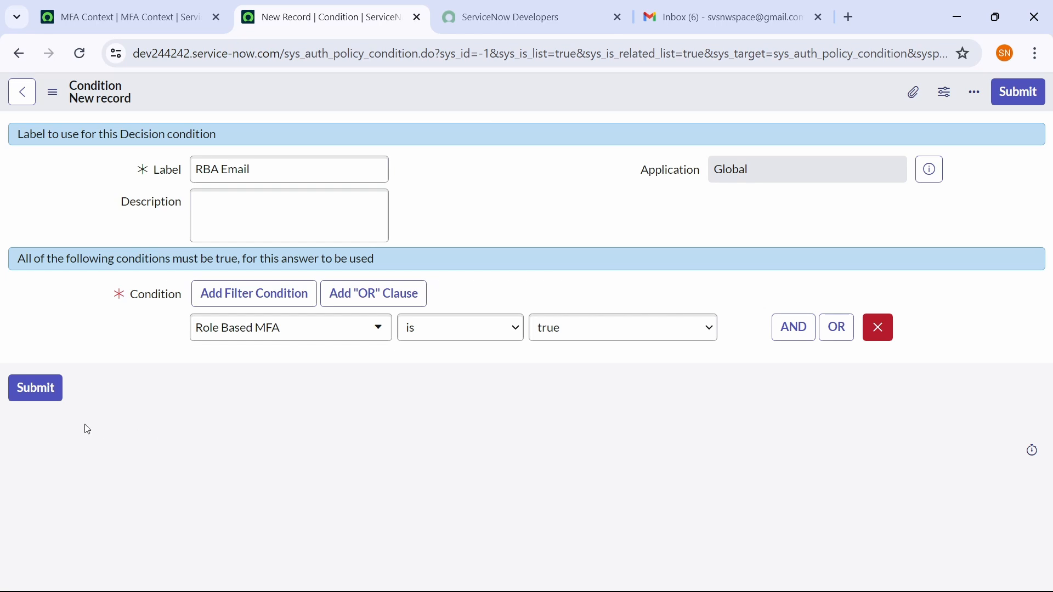
left_click(36, 388)
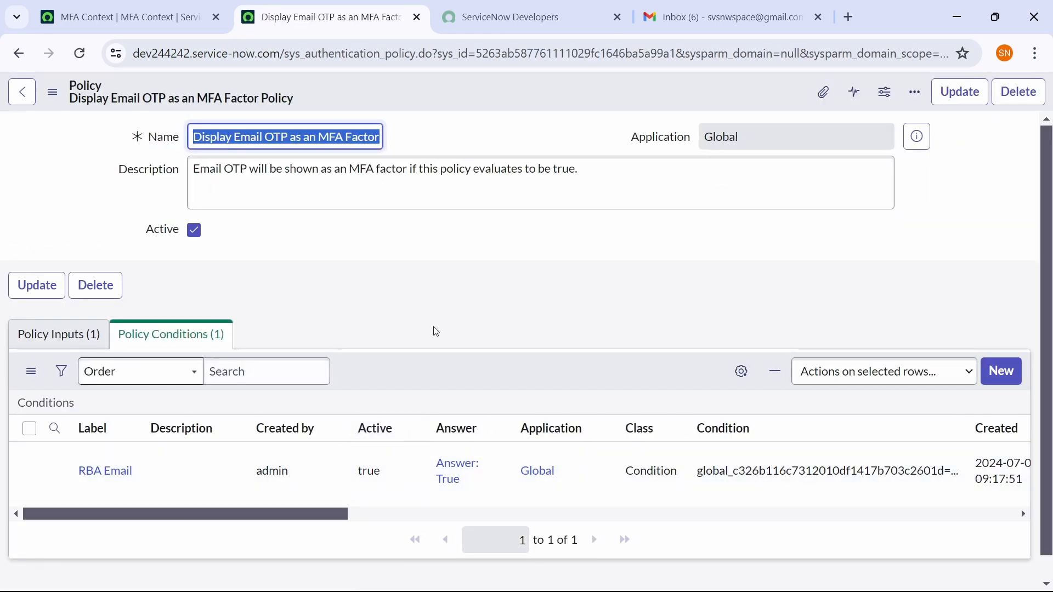
Save the Display Email OTP policy and close its tab to return to MFA Context.
left_click(73, 340)
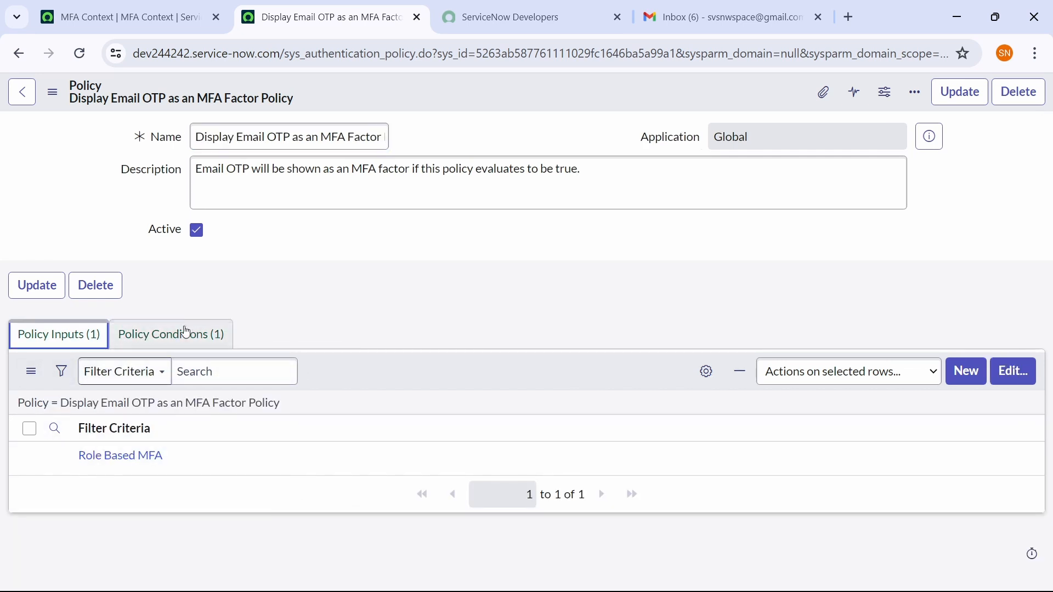
right_click(723, 105)
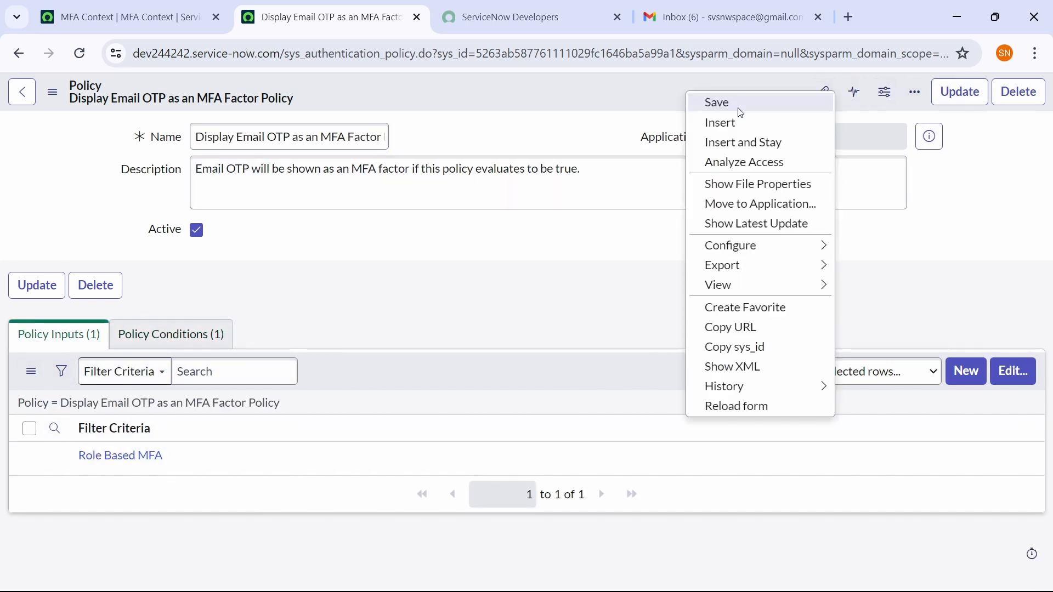
left_click(740, 111)
left_click(418, 17)
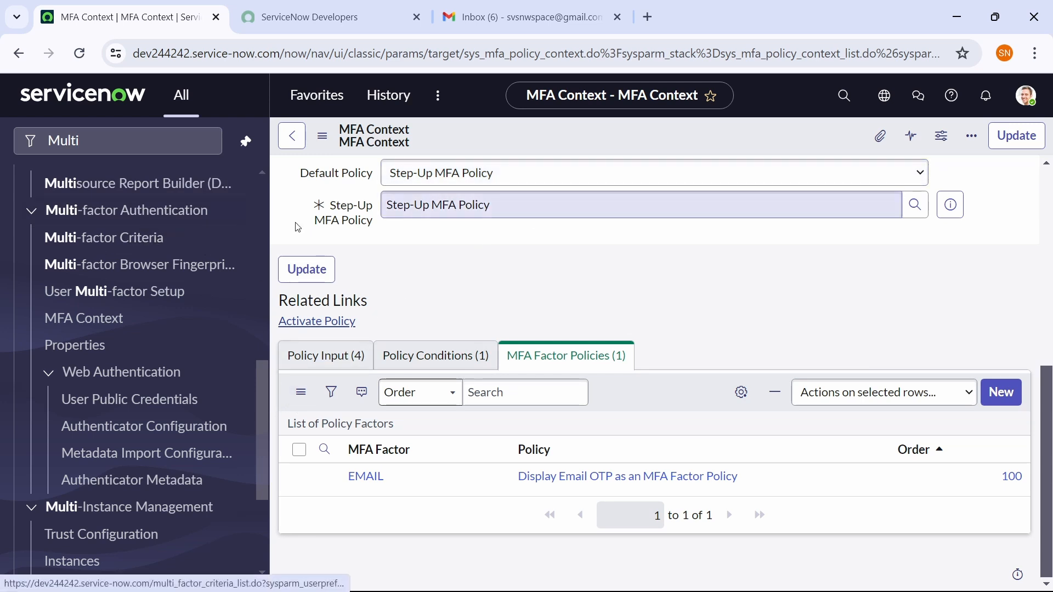
mouse_move(265, 423)
left_mouse_down()
mouse_move(266, 407)
mouse_move(266, 427)
left_mouse_up()
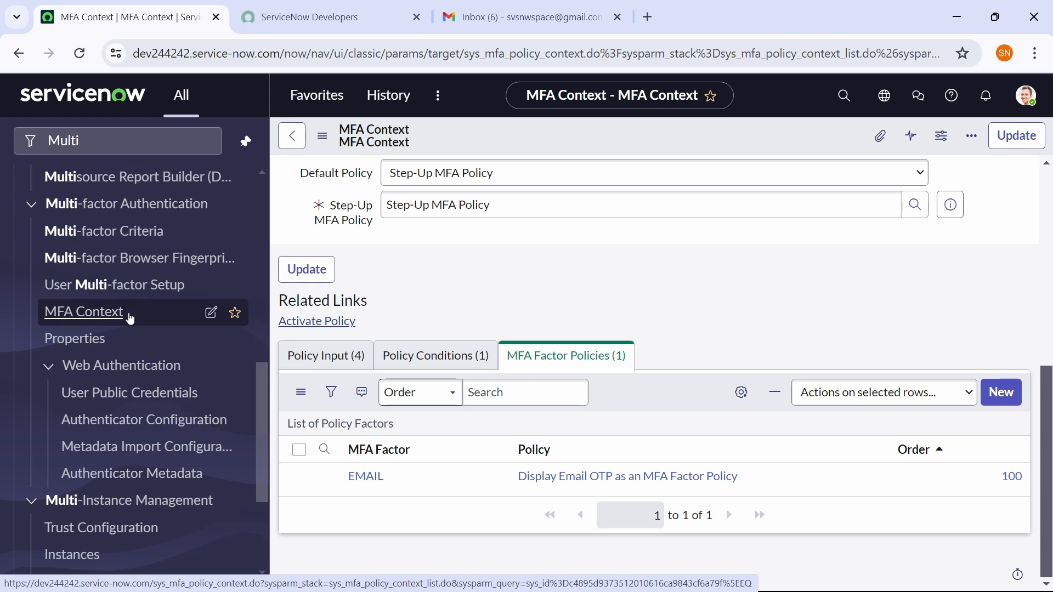
scroll(132, 321, "down", 2)
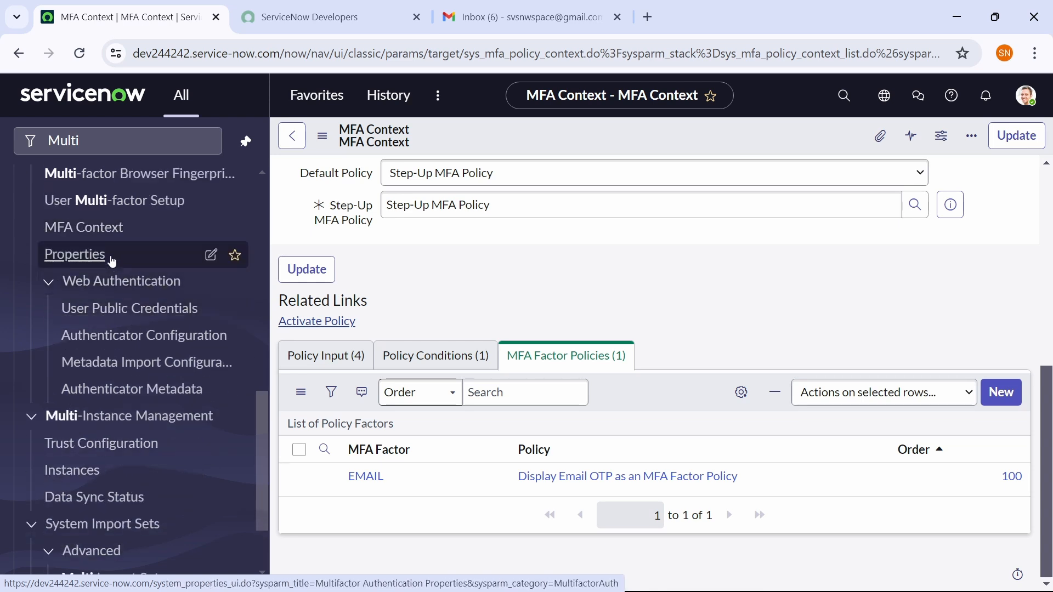
In MFA Properties, enable multi-factor authentication, disable FIDO2 web authentication MFA, and save.
left_click(110, 256)
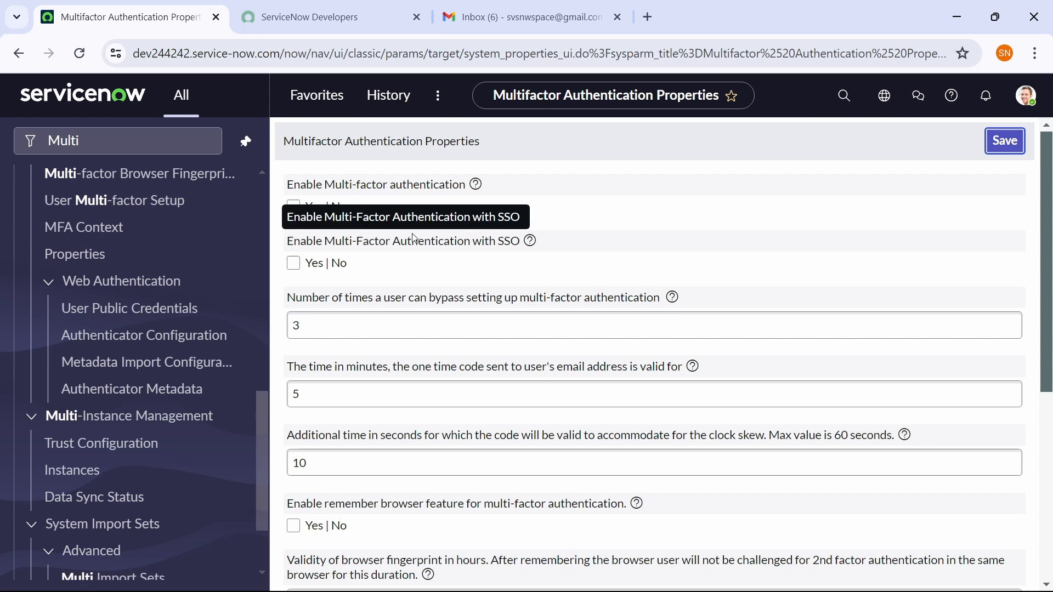
left_click(294, 207)
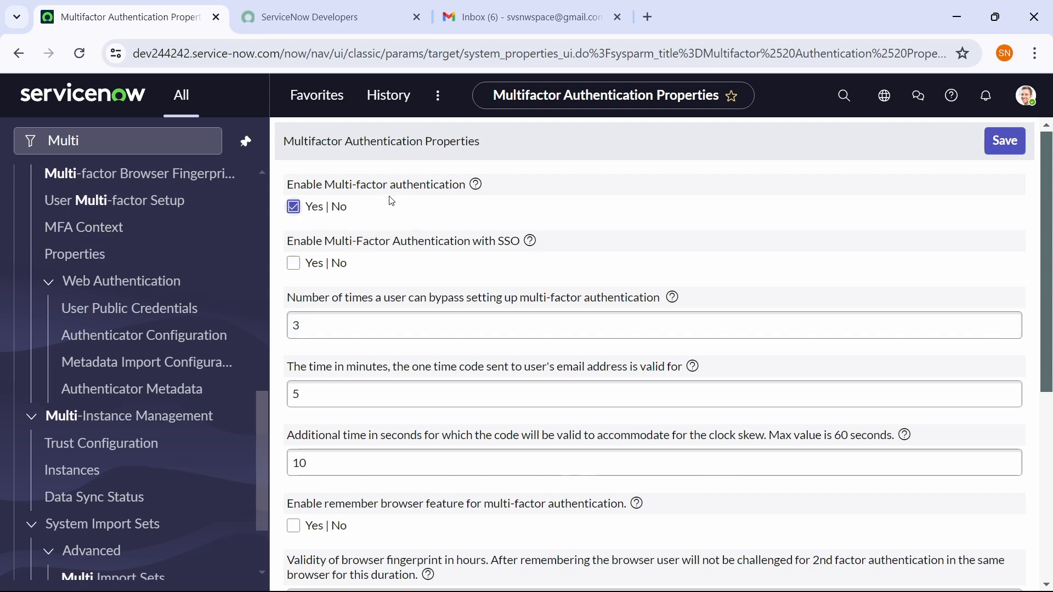
left_click_drag(1046, 234, 1047, 433)
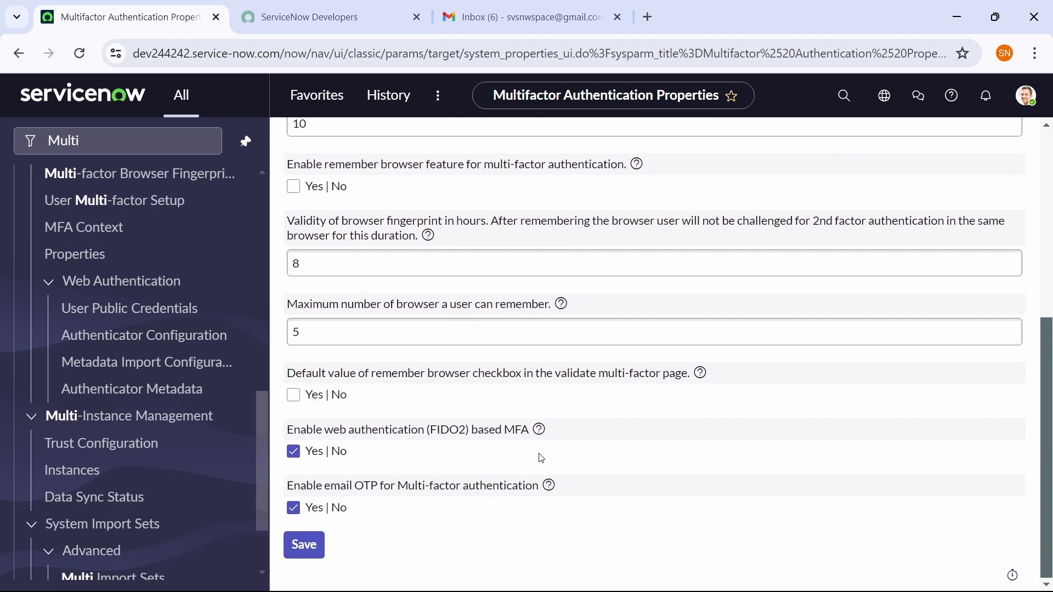
left_click(296, 456)
left_click_drag(1048, 399, 1050, 460)
left_click(305, 545)
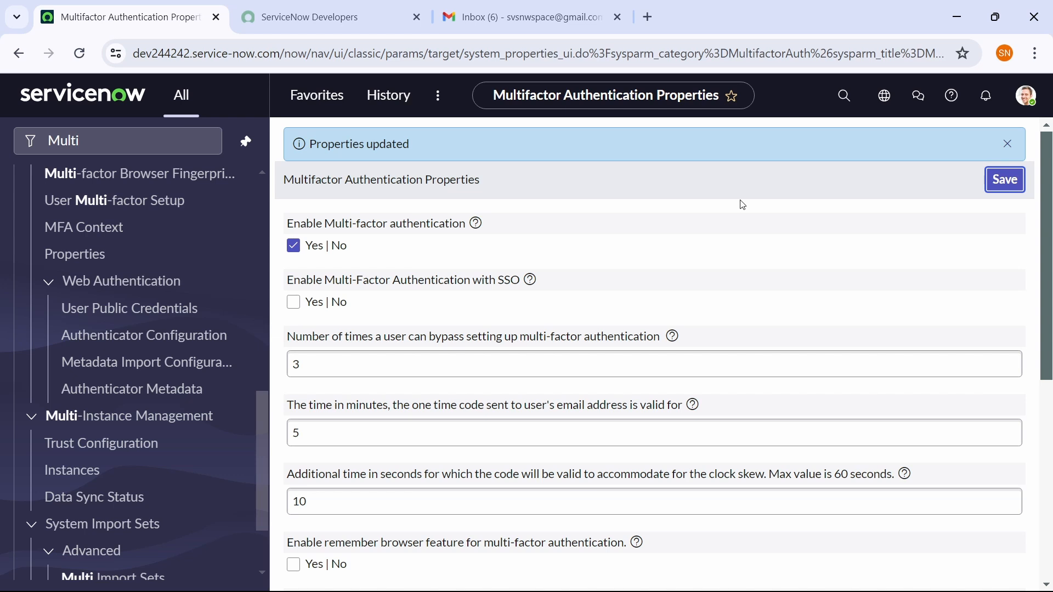
Select the instance's host address in the browser address bar.
scroll(522, 493, "down", 4)
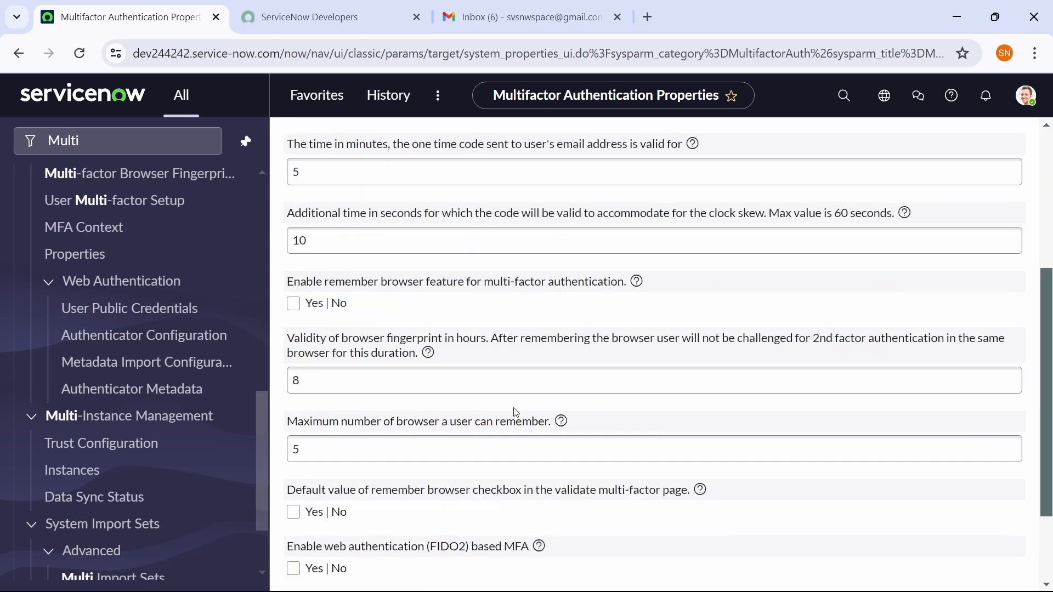
scroll(515, 414, "up", 4)
left_click_drag(278, 52, 109, 53)
key("ctrl+c")
Open a new Incognito window and load the pasted ServiceNow instance address.
left_click(1035, 54)
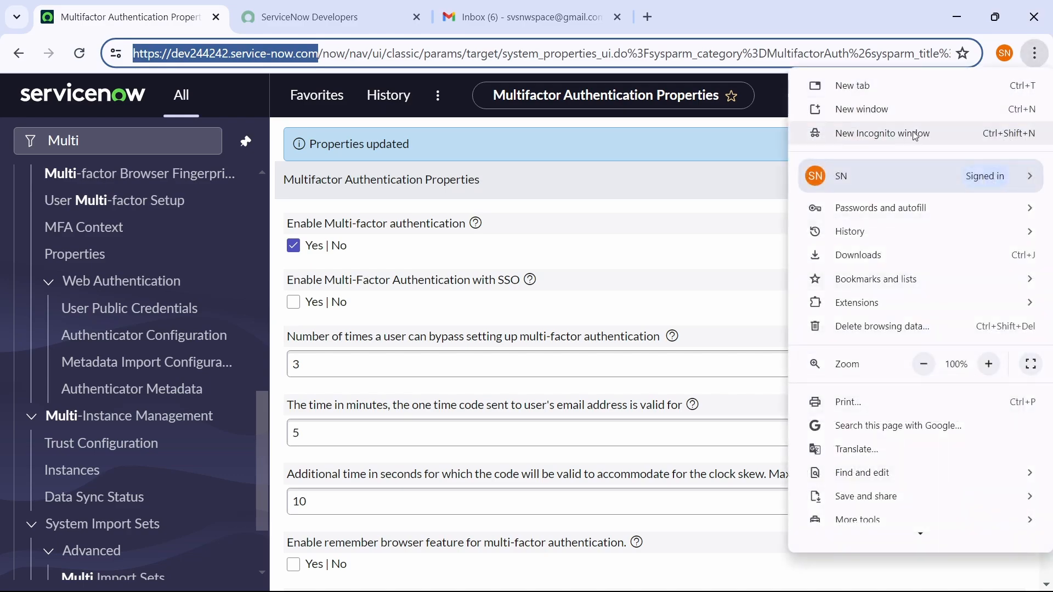
left_click(908, 133)
key("ctrl+v")
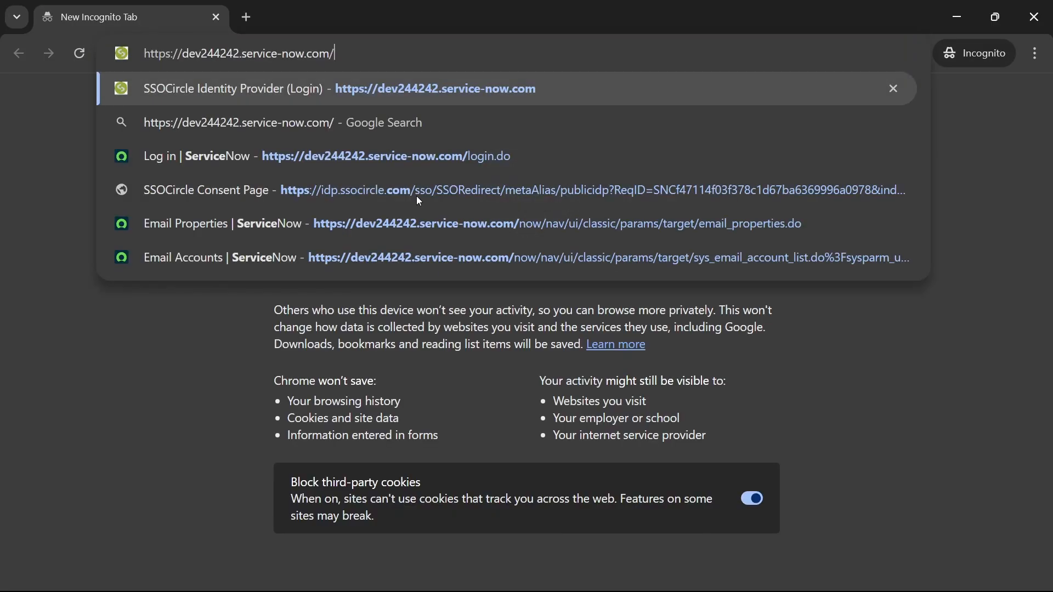
key("Return")
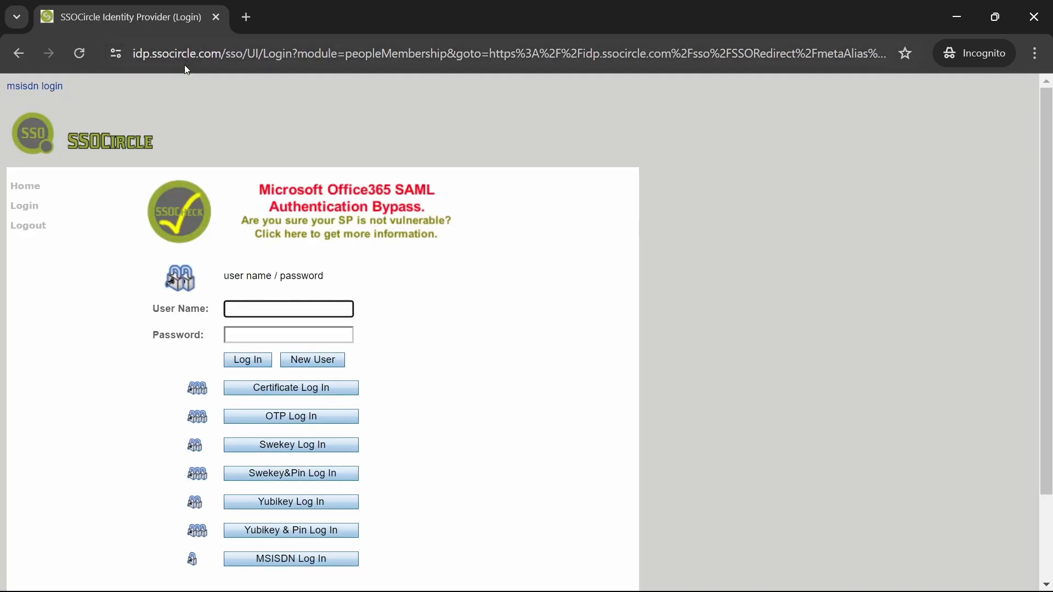
Replace the SSOCircle address with the instance URL ending in /login.do and load it.
left_click(186, 50)
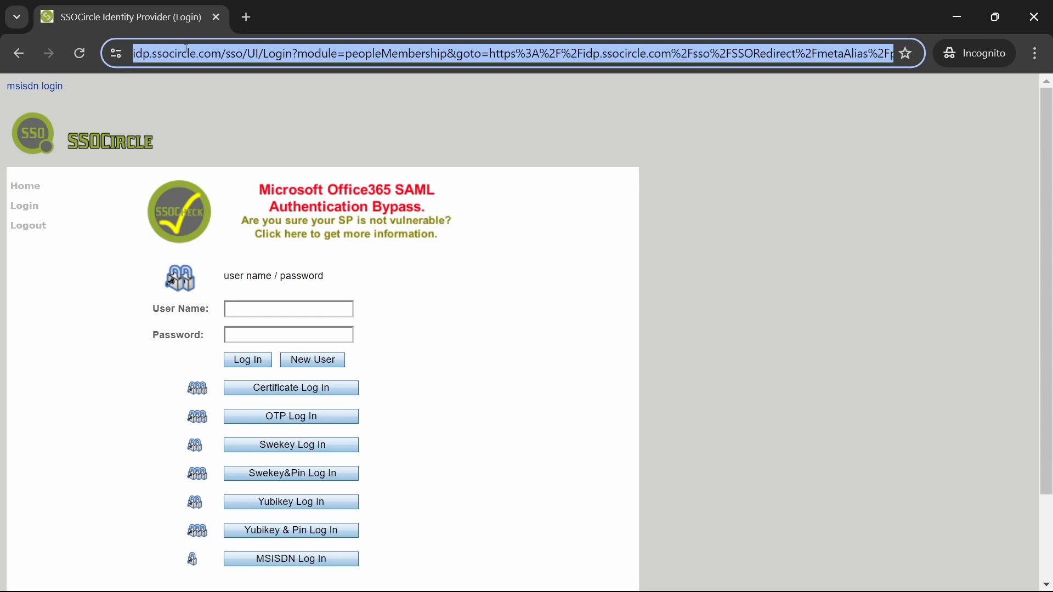
key("ctrl+v")
type("logi")
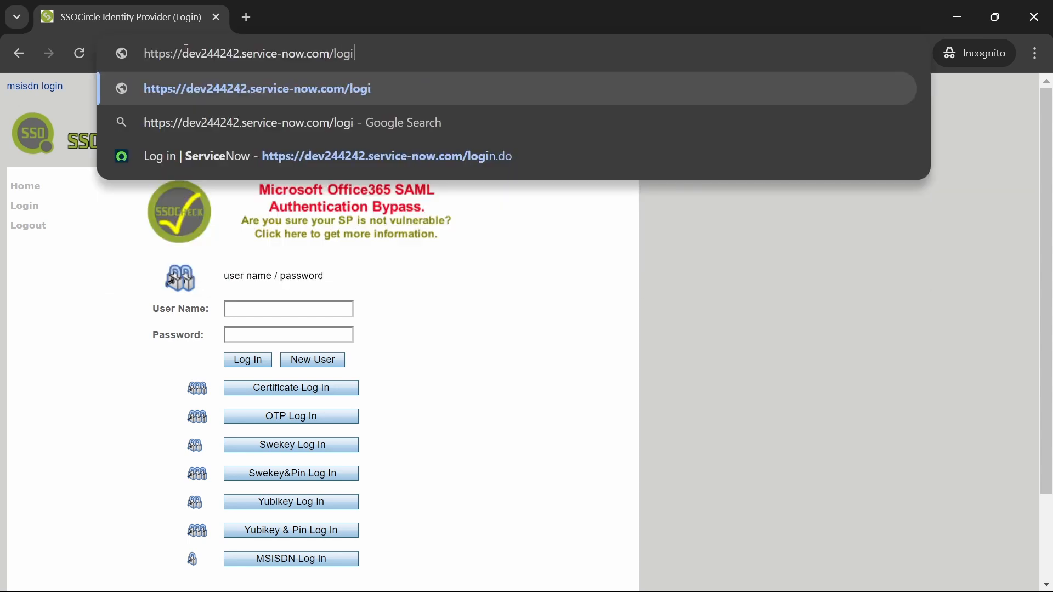
key("BackSpace")
key("BackSpace")
type("f")
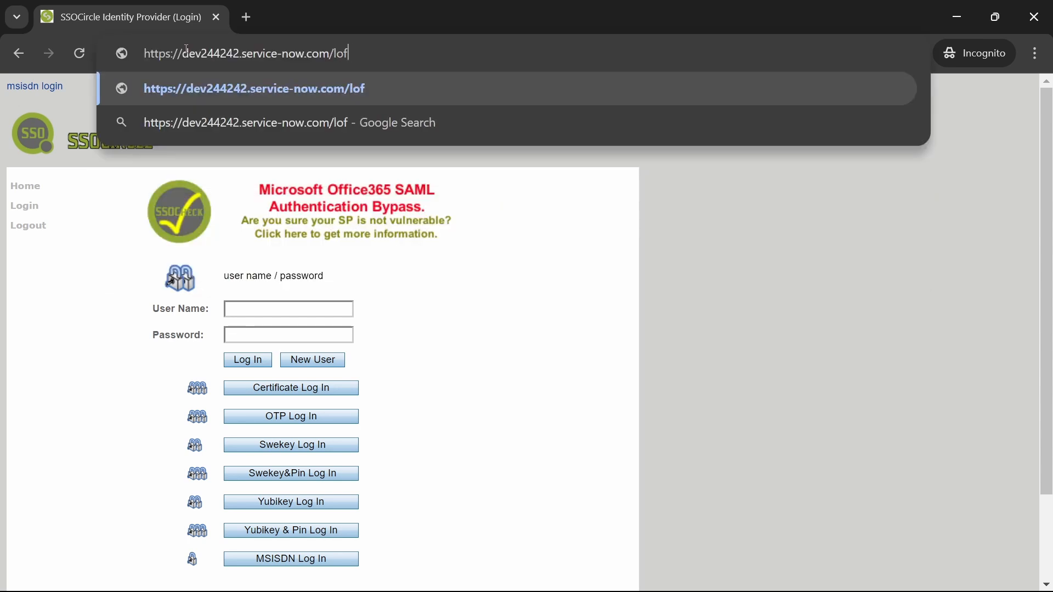
type("=gin.")
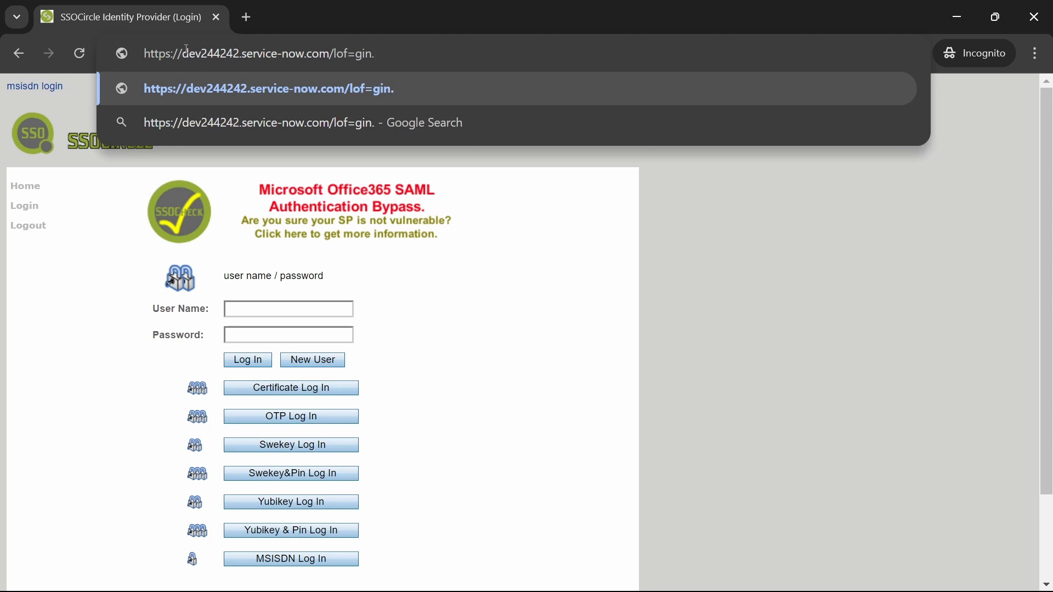
key("BackSpace")
key("BackSpace")
key("BackSpace")
key("BackSpace")
key("BackSpace")
key("BackSpace")
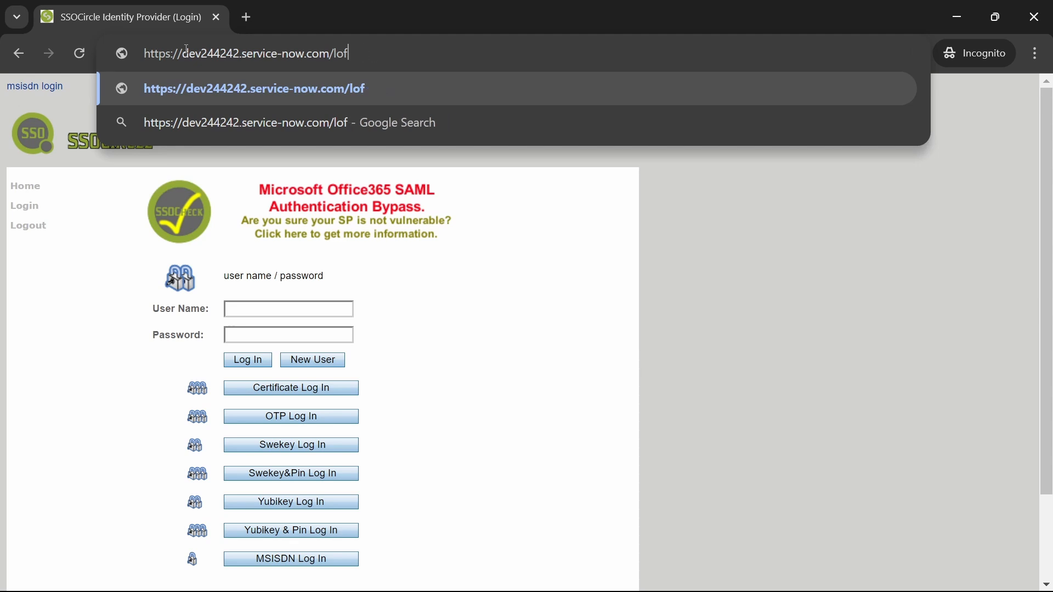
type("gind.do")
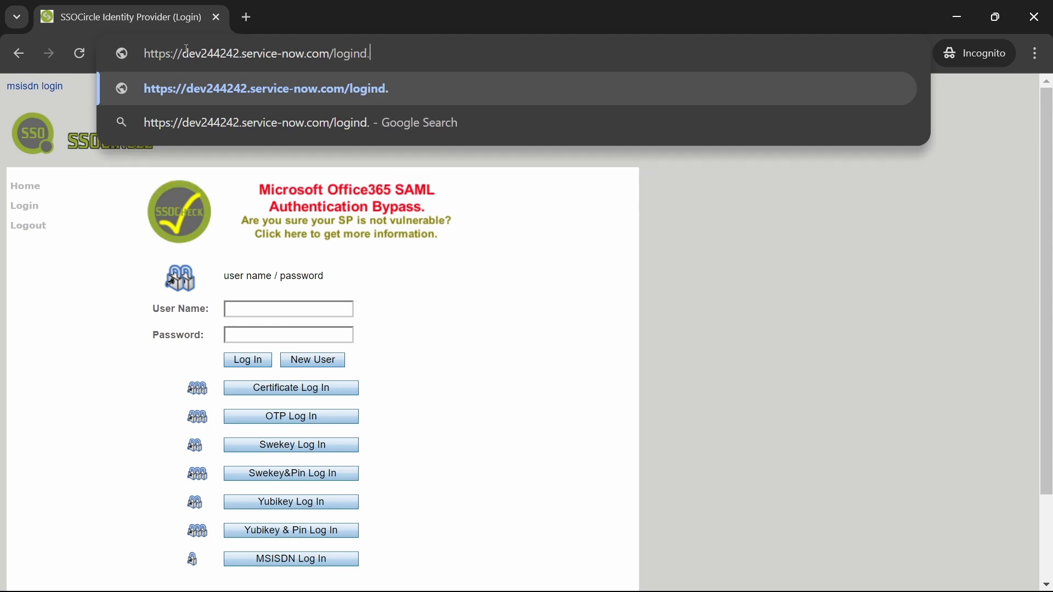
key("BackSpace")
key("BackSpace")
key("BackSpace")
key("BackSpace")
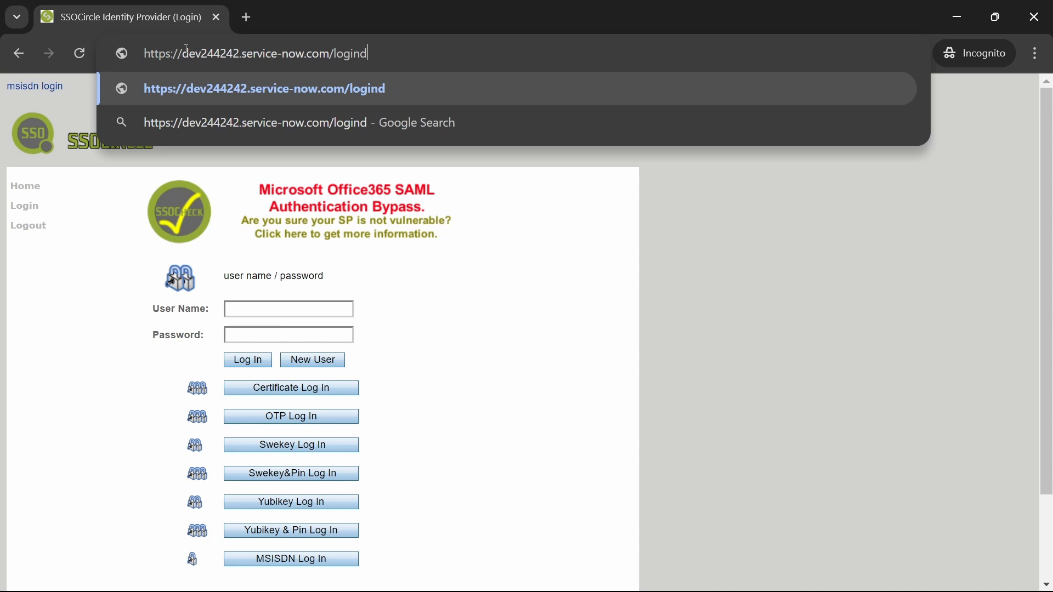
type(".do")
key("Return")
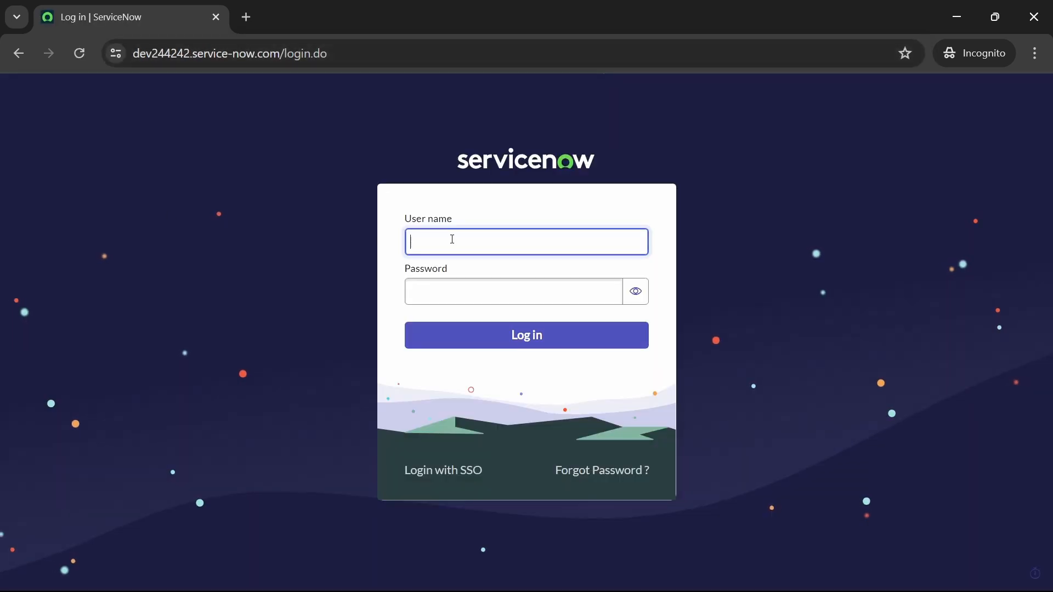
Log in with user name 'testuser' and the test user's password.
type("testuser")
left_click(466, 294)
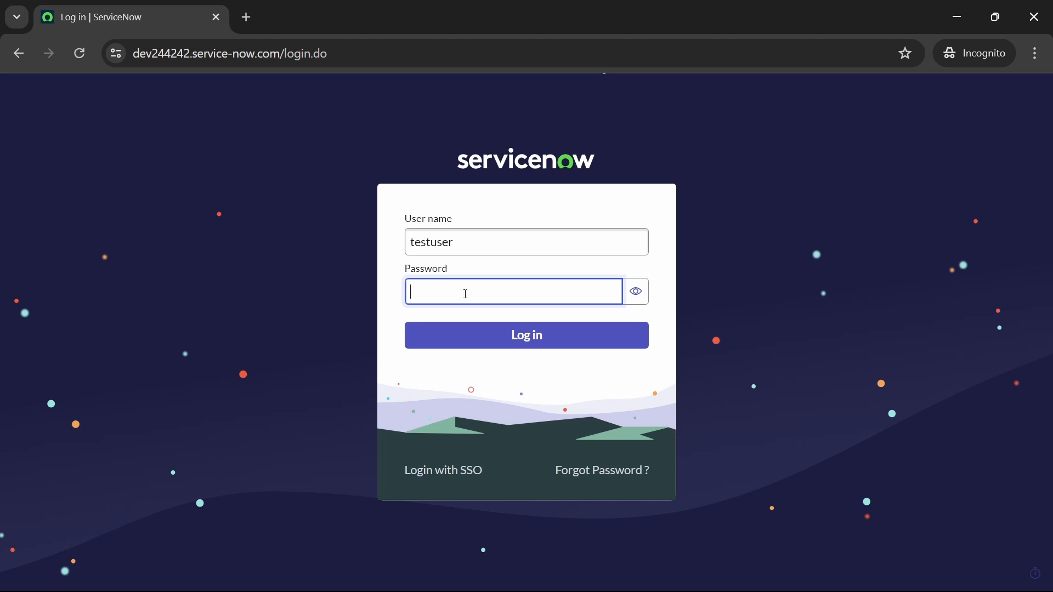
type("•••••••••••••")
left_click(565, 333)
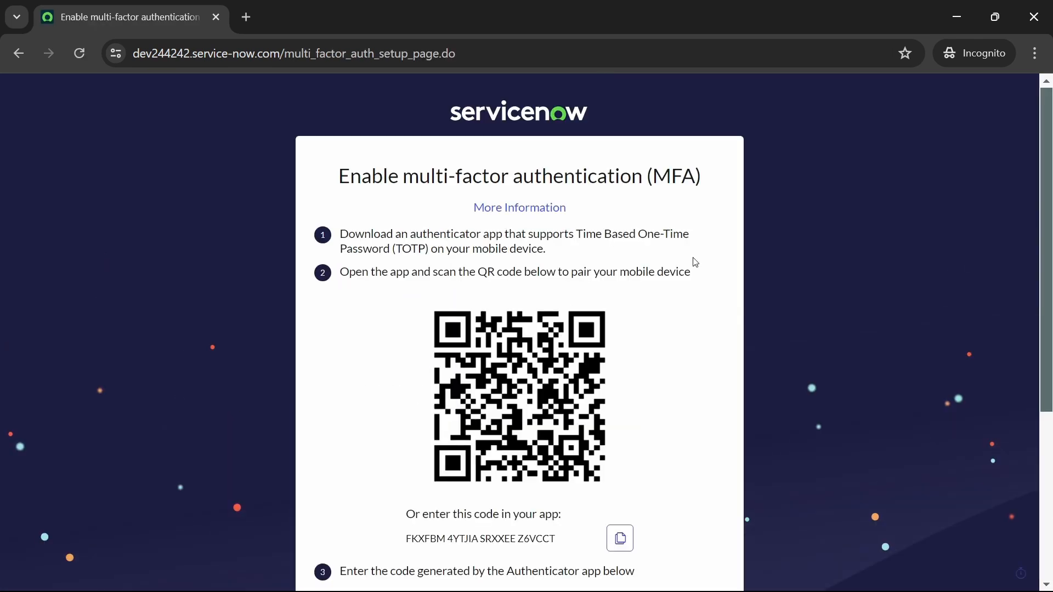
Review the Enable MFA page, highlighting 'Authenticator app' in step 3, then close the Incognito window.
mouse_move(1051, 305)
left_mouse_down()
mouse_move(1052, 469)
mouse_move(1052, 311)
left_mouse_up()
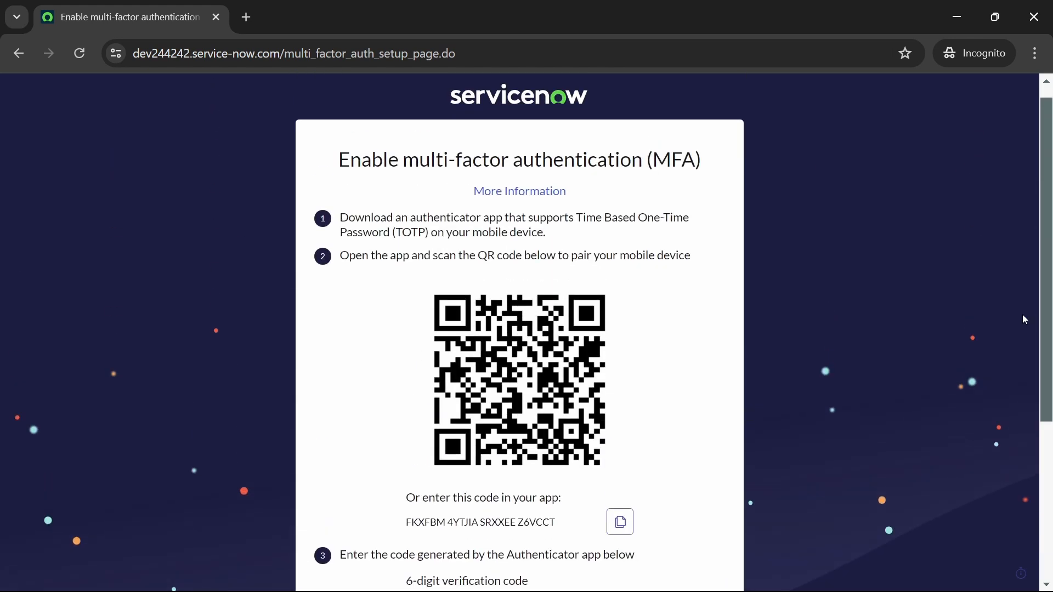
scroll(501, 205, "down", 1)
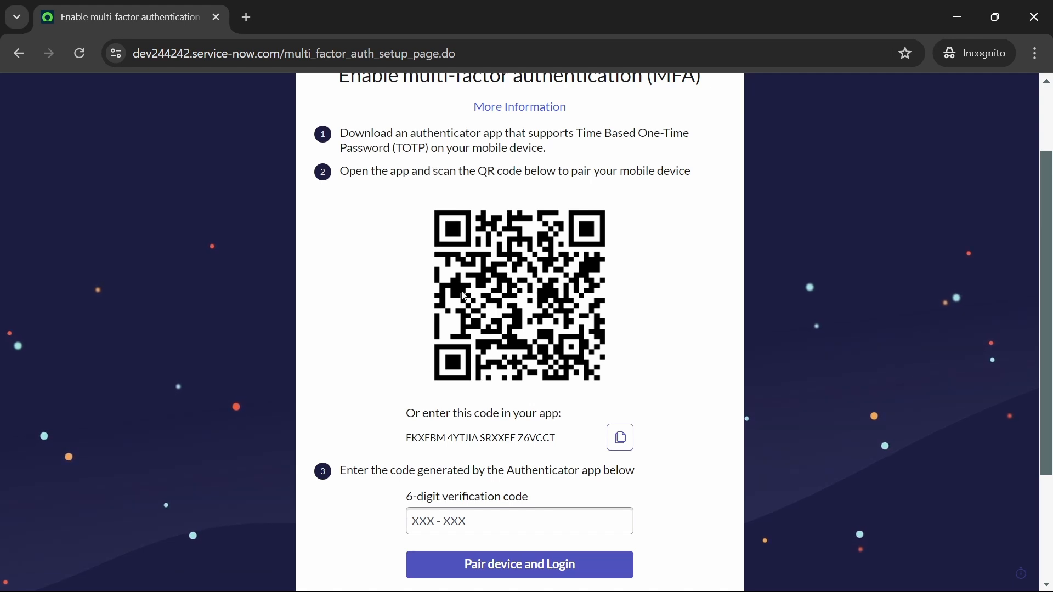
scroll(412, 355, "up", 2)
scroll(503, 370, "down", 2)
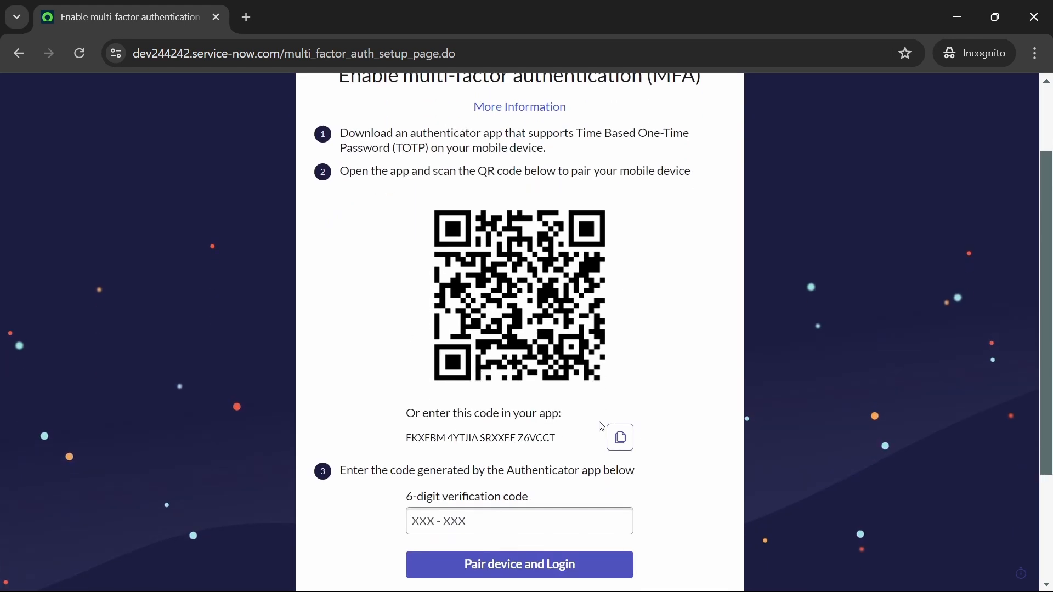
left_click_drag(513, 470, 603, 472)
left_click(510, 474)
left_click_drag(510, 474, 603, 472)
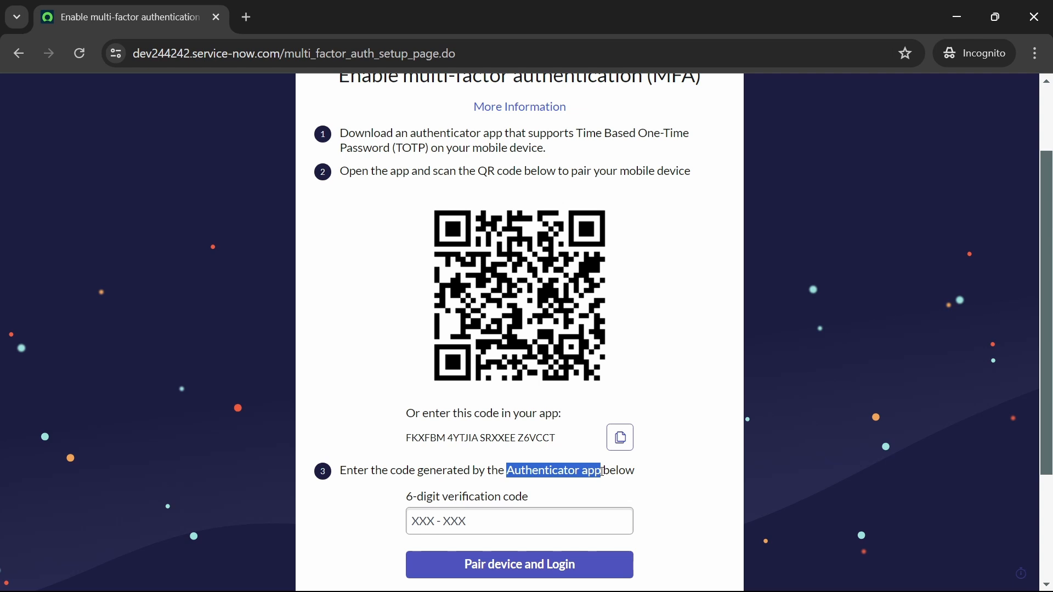
scroll(631, 384, "up", 2)
left_click(679, 395)
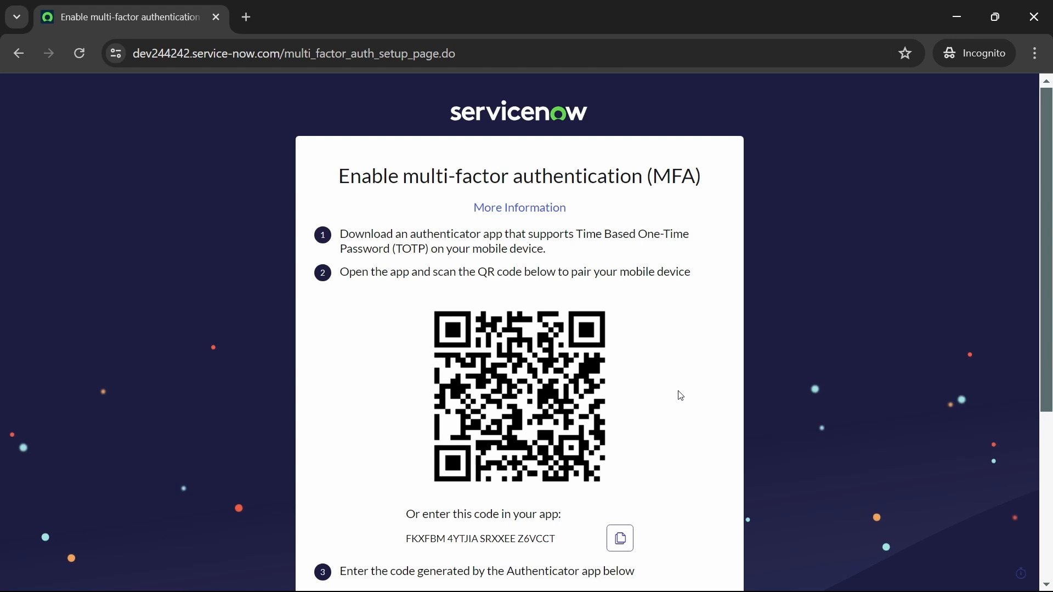
scroll(708, 428, "down", 3)
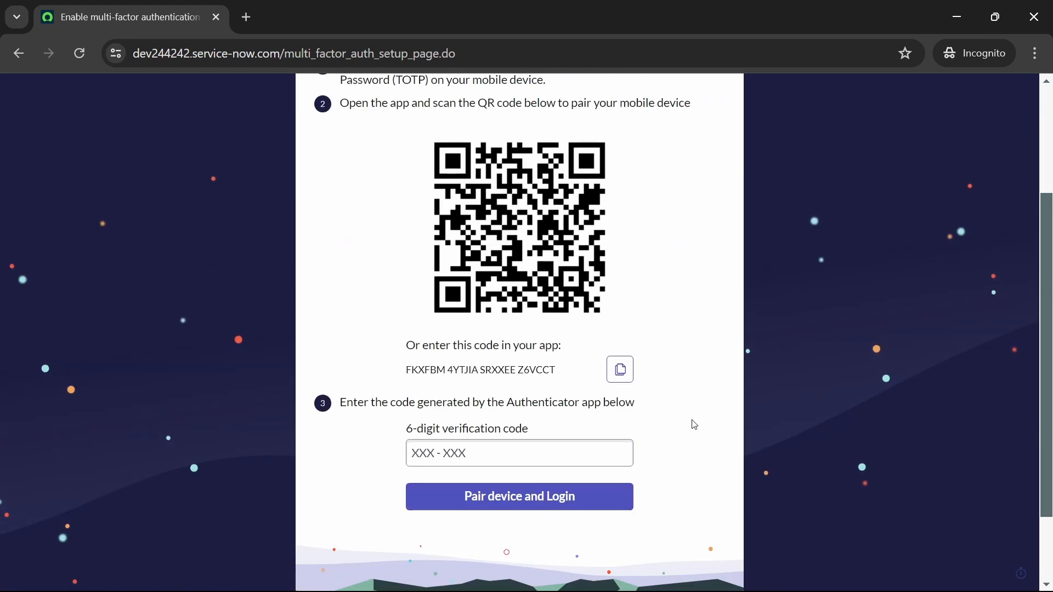
scroll(695, 425, "up", 3)
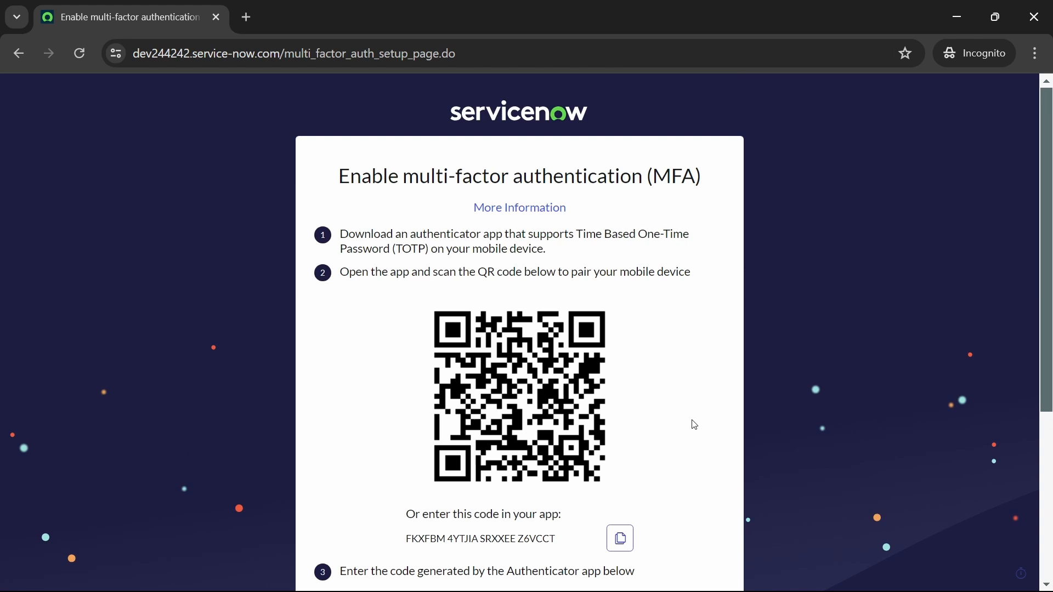
left_click(1035, 17)
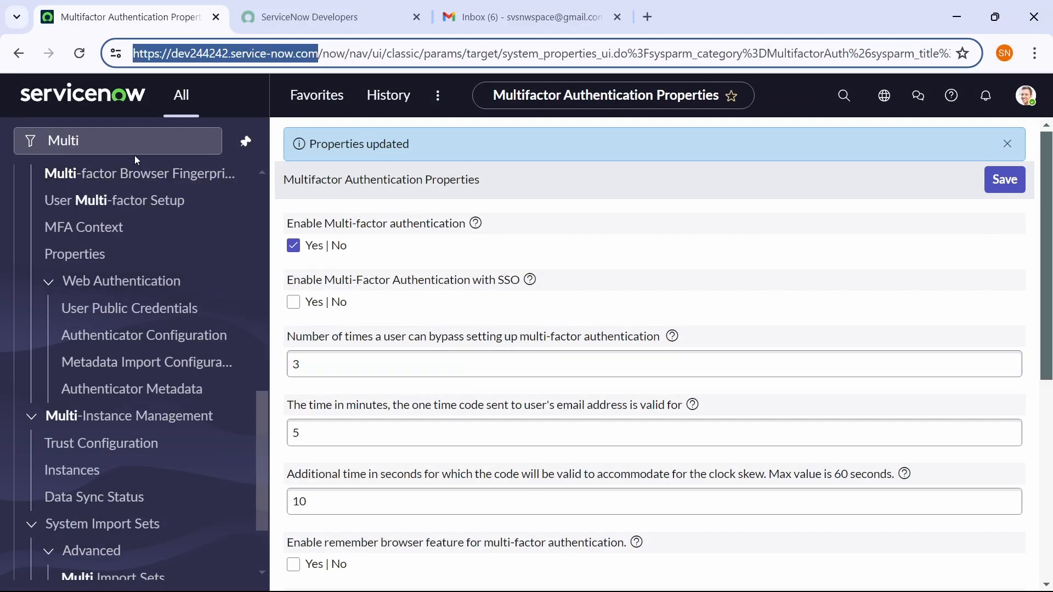
Filter the navigator for 'Adapti' and open the MFA Context record.
left_click_drag(134, 147, 51, 145)
type("Adapti")
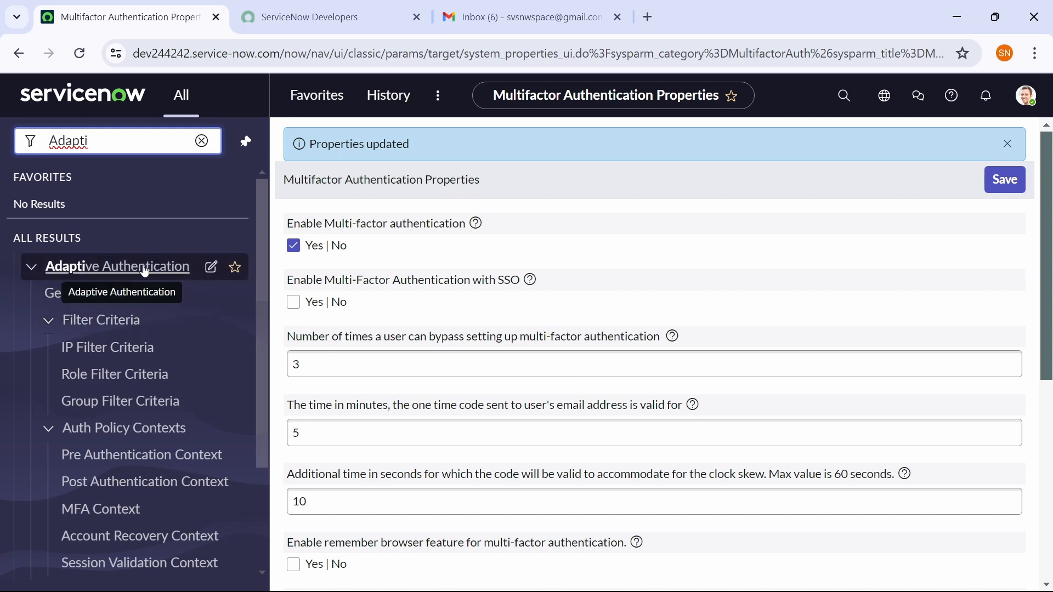
left_click(110, 510)
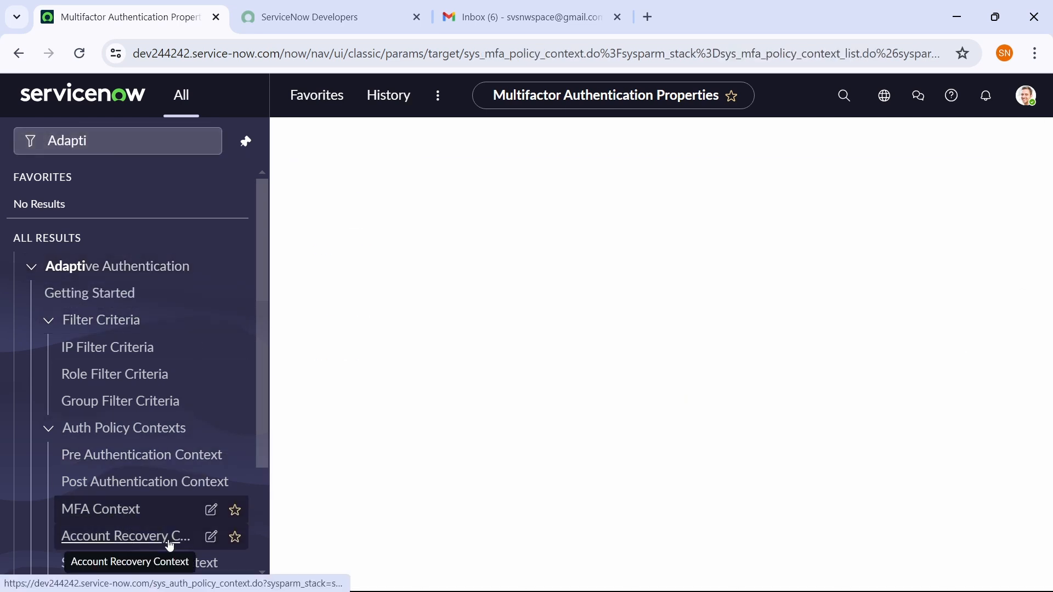
scroll(660, 200, "down", 7)
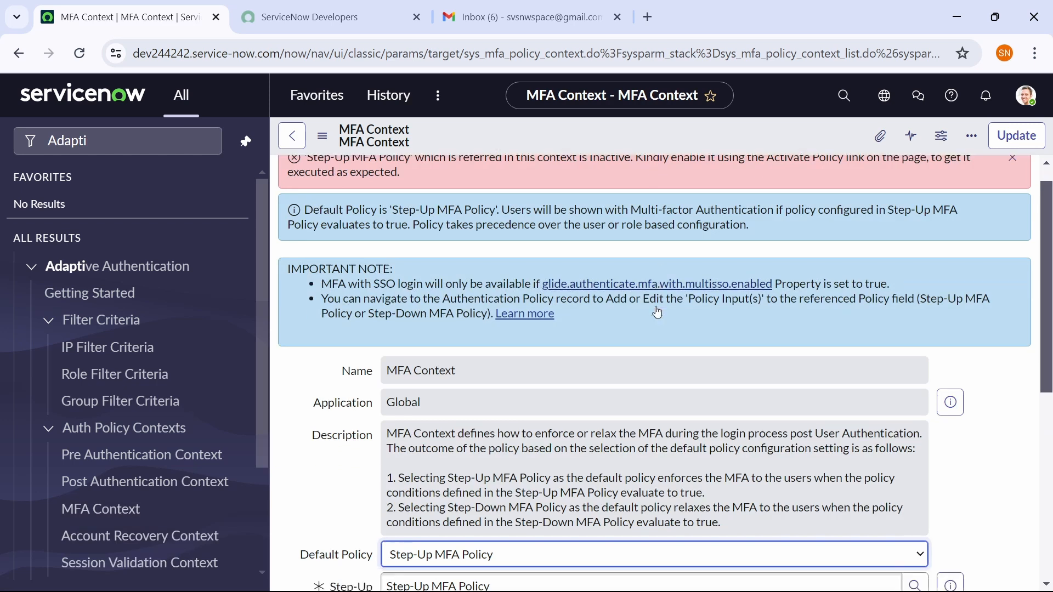
scroll(586, 342, "up", 7)
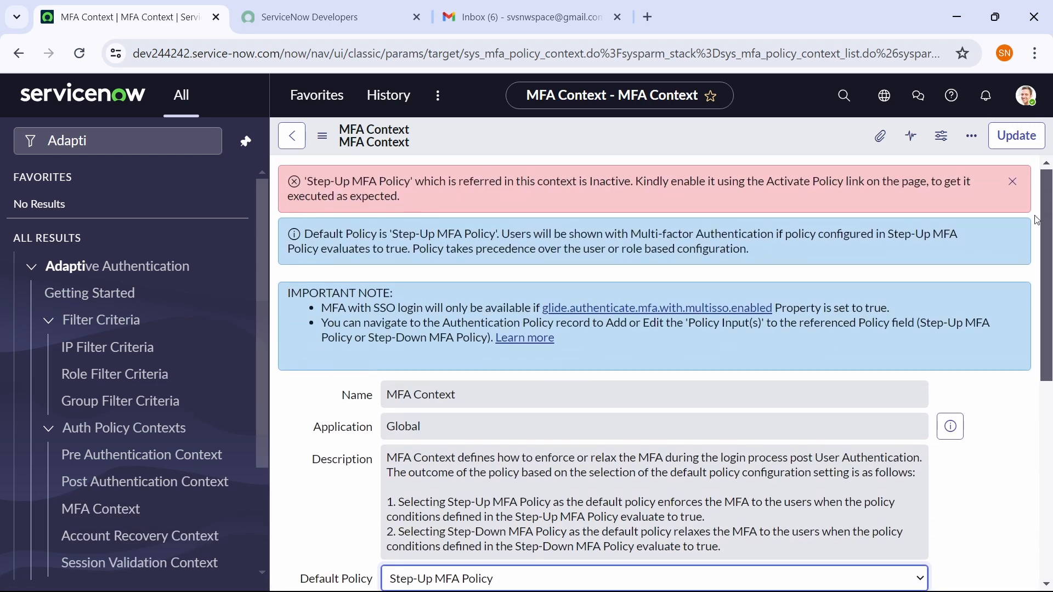
left_click_drag(1045, 236, 1047, 482)
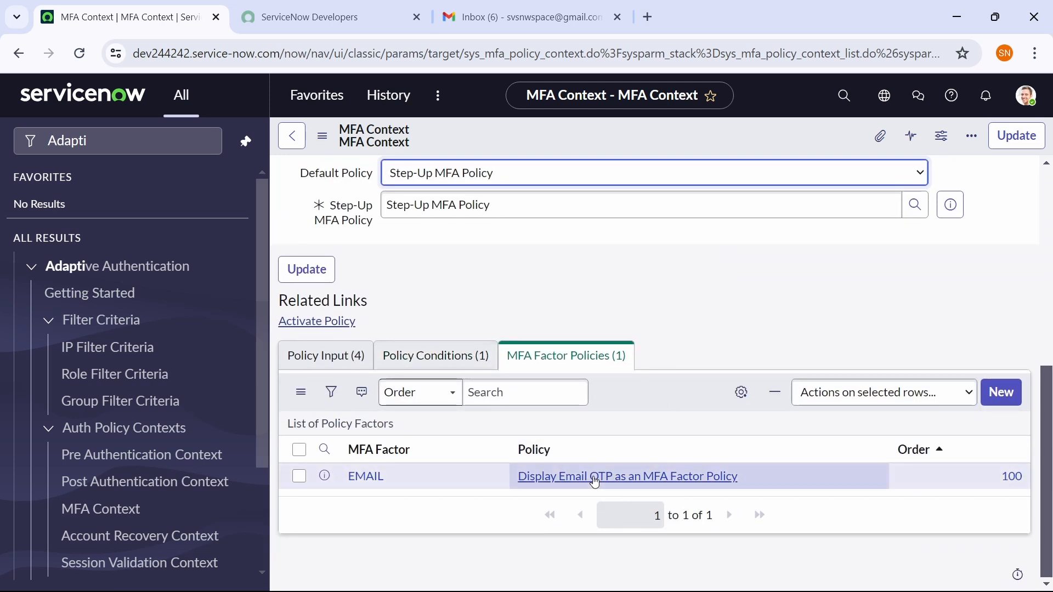
Open the Email OTP factor policy in a new browser tab.
middle_click(631, 476)
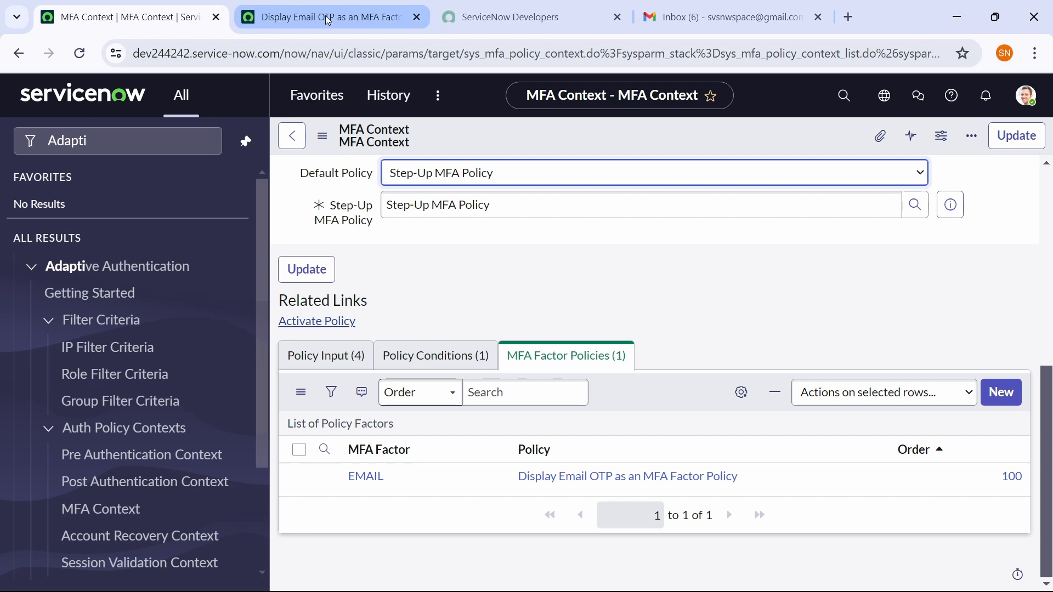
left_click(325, 15)
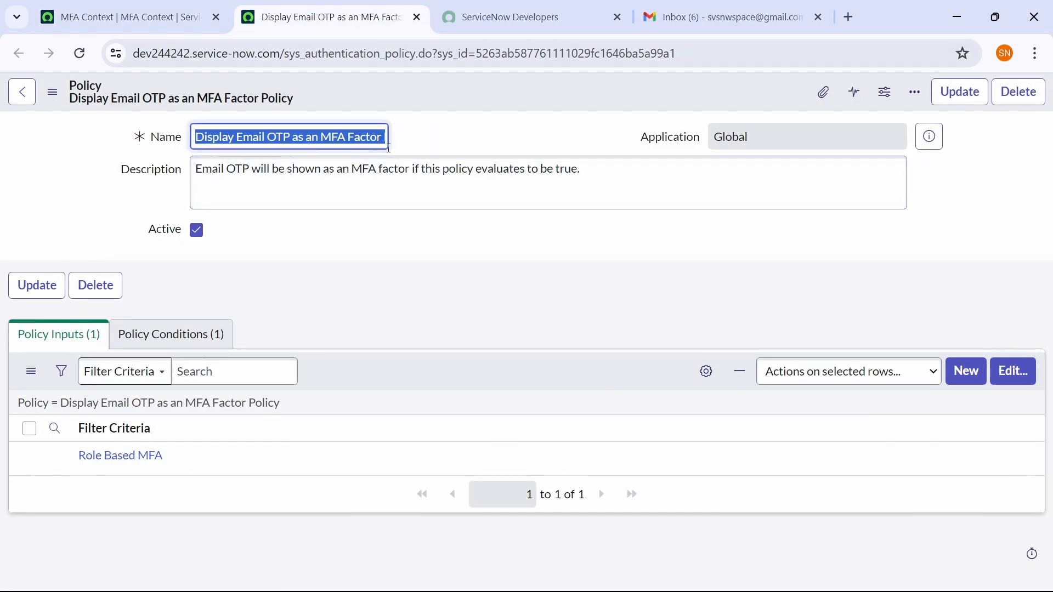
left_click(436, 141)
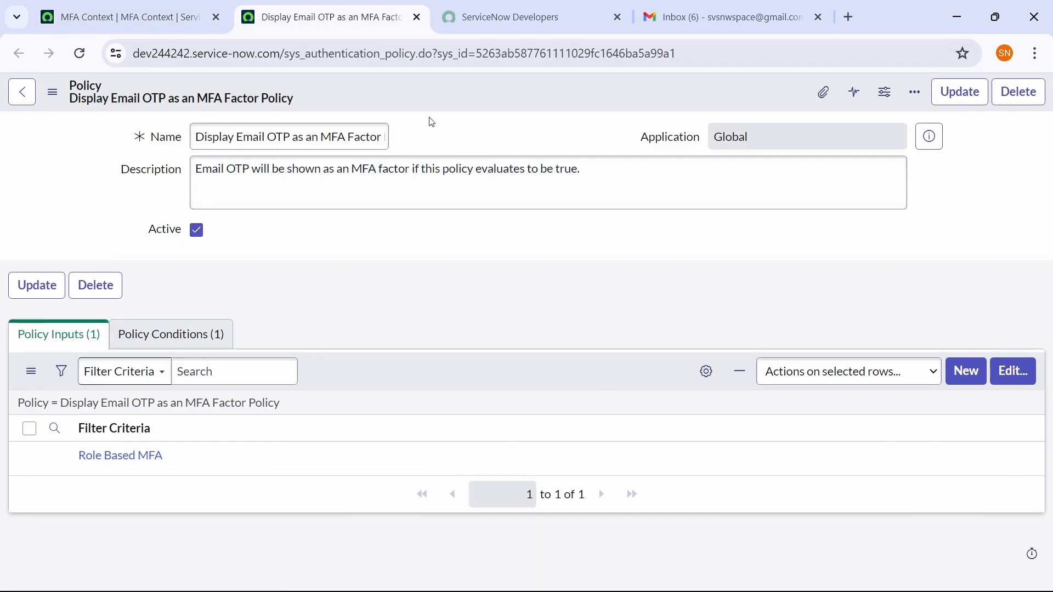
left_click(417, 17)
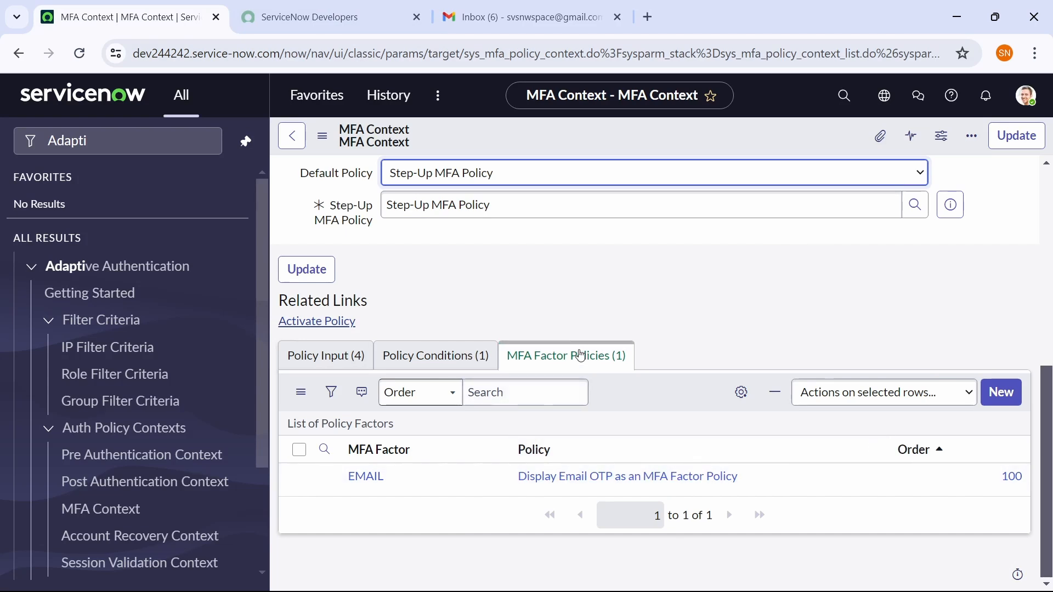
middle_click(613, 483)
left_click(337, 17)
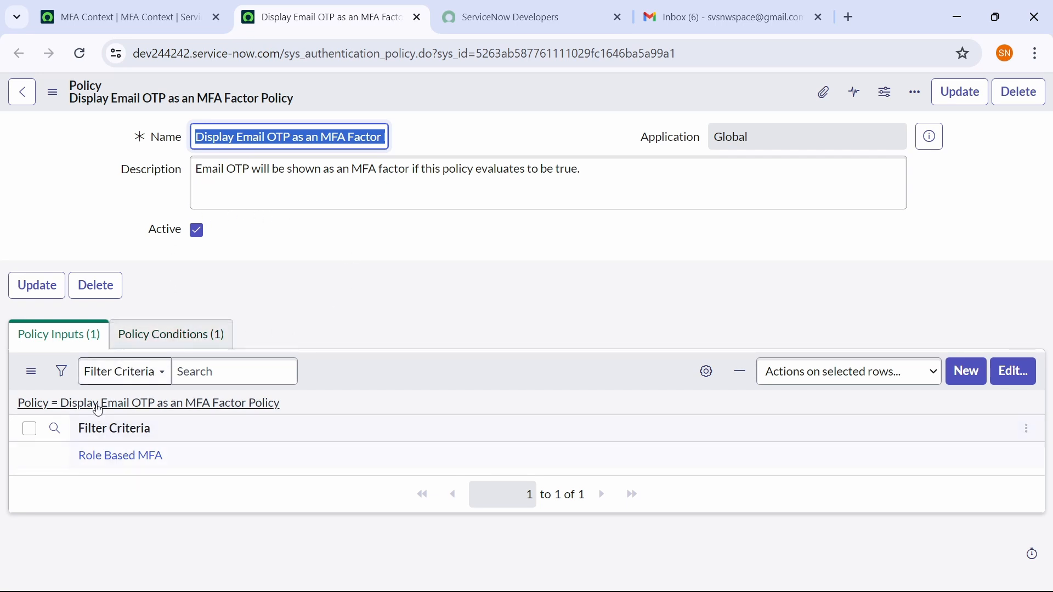
Check the policy's conditions, copy its sys_id from the address, and close the policy tab.
left_click(165, 337)
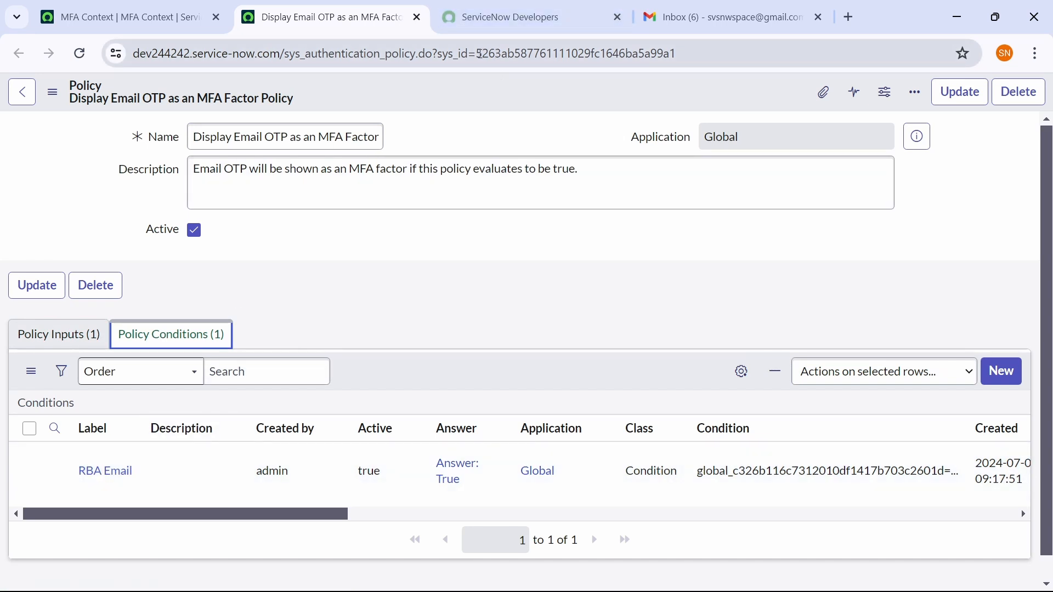
left_click_drag(476, 53, 652, 53)
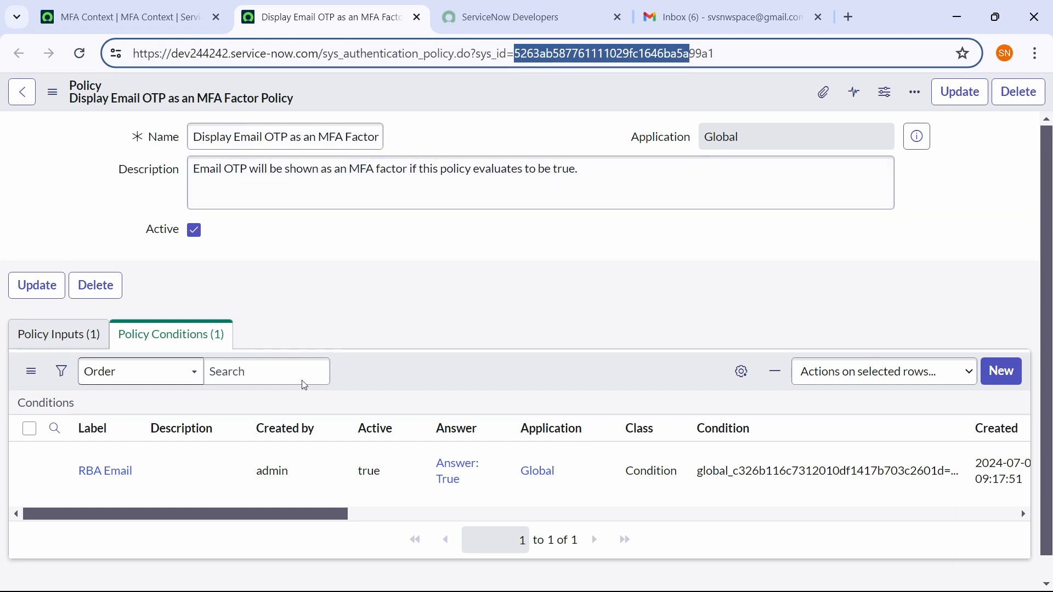
left_click(416, 17)
scroll(650, 351, "up", 5)
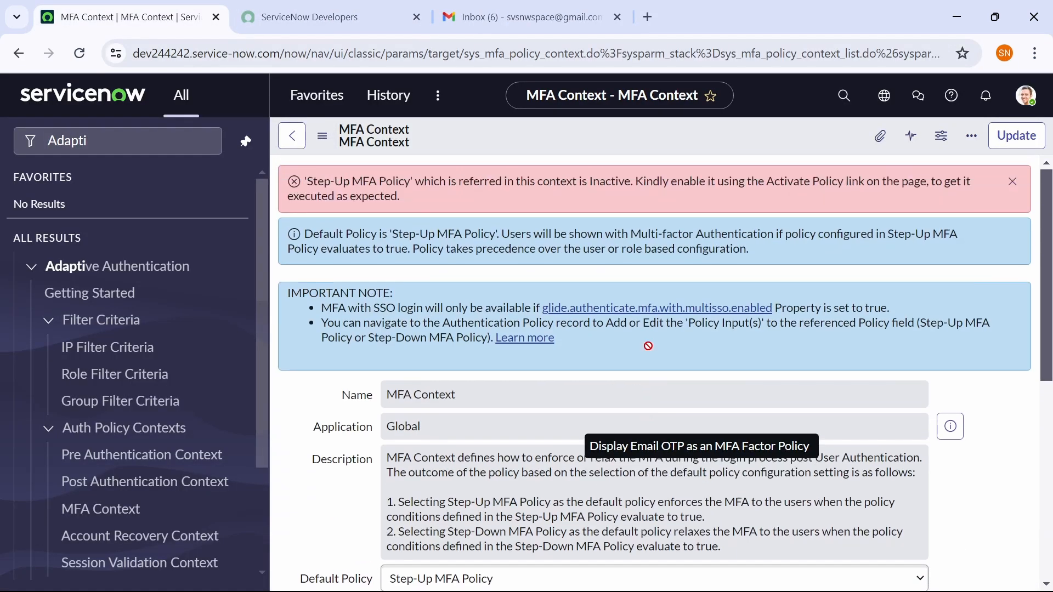
scroll(649, 338, "down", 3)
scroll(652, 337, "up", 4)
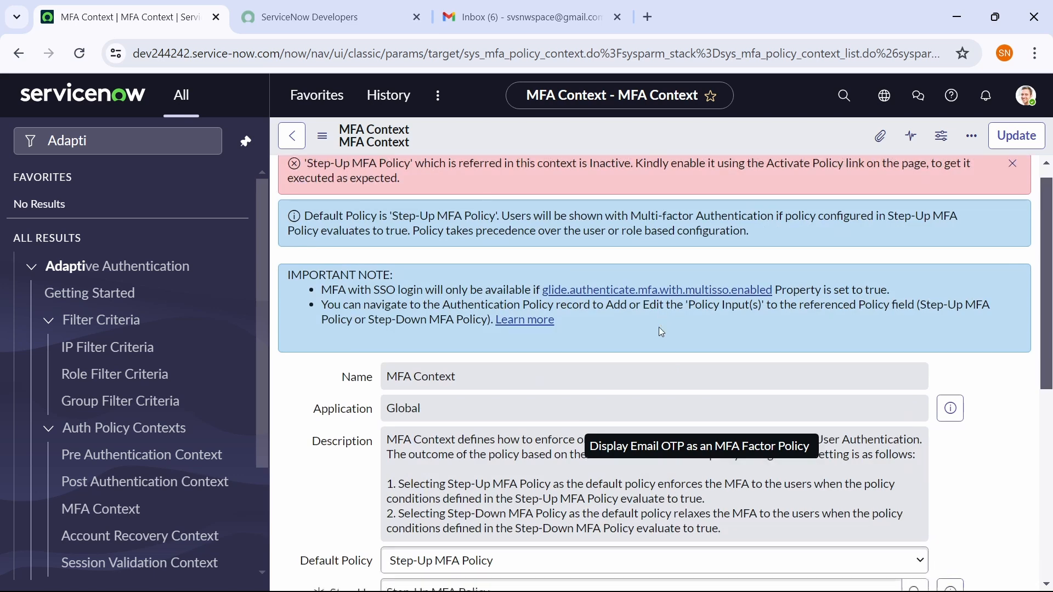
scroll(659, 327, "down", 6)
scroll(299, 297, "up", 6)
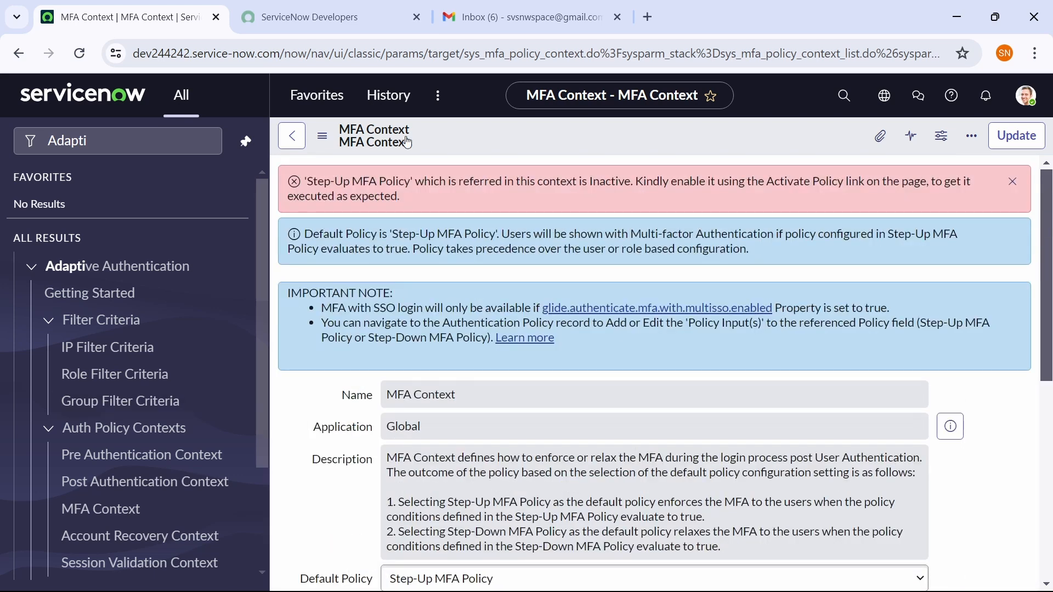
scroll(679, 473, "down", 6)
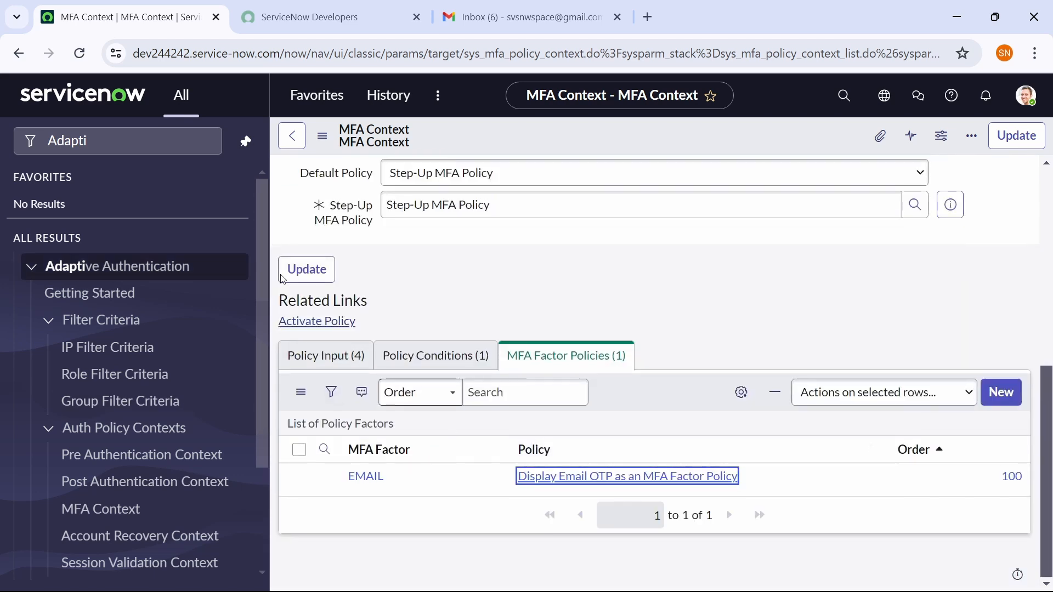
Activate the Step-Up MFA Policy, then copy the instance's base URL from the address bar.
left_click(318, 324)
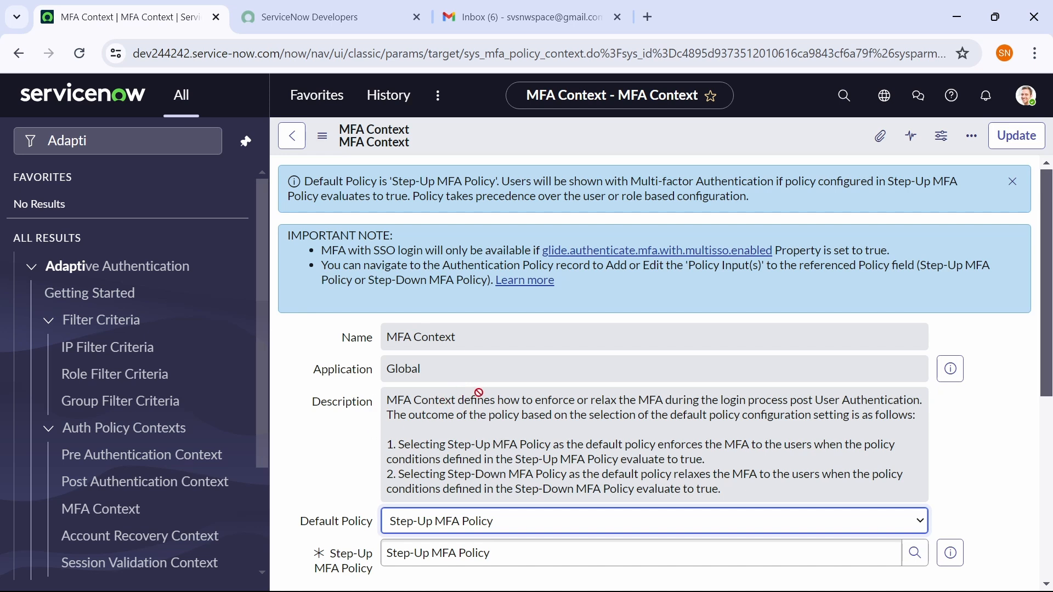
scroll(481, 393, "down", 3)
scroll(481, 392, "down", 2)
scroll(480, 392, "up", 5)
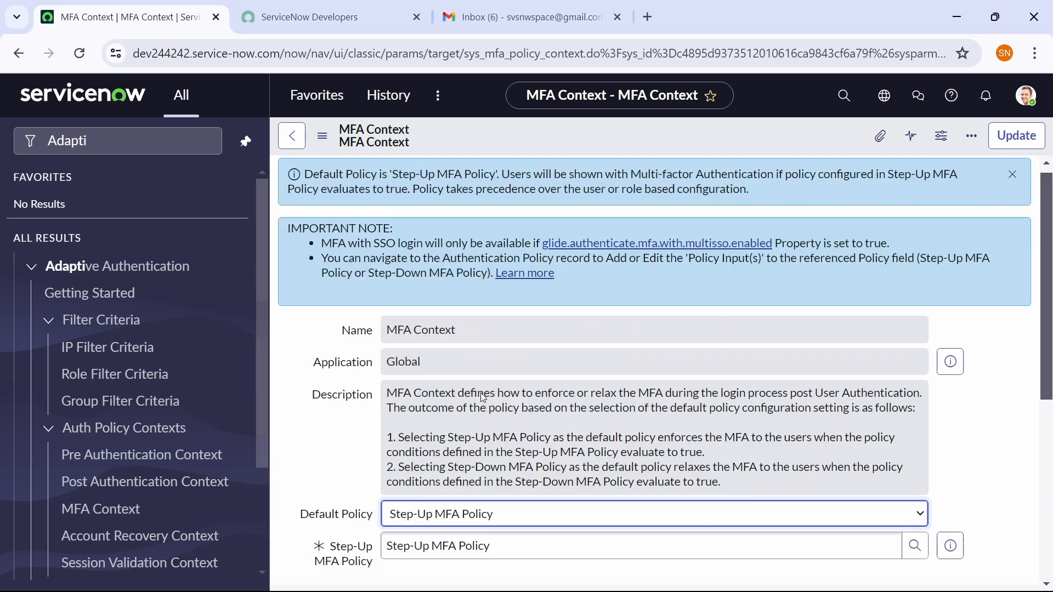
scroll(1050, 310, "down", 6)
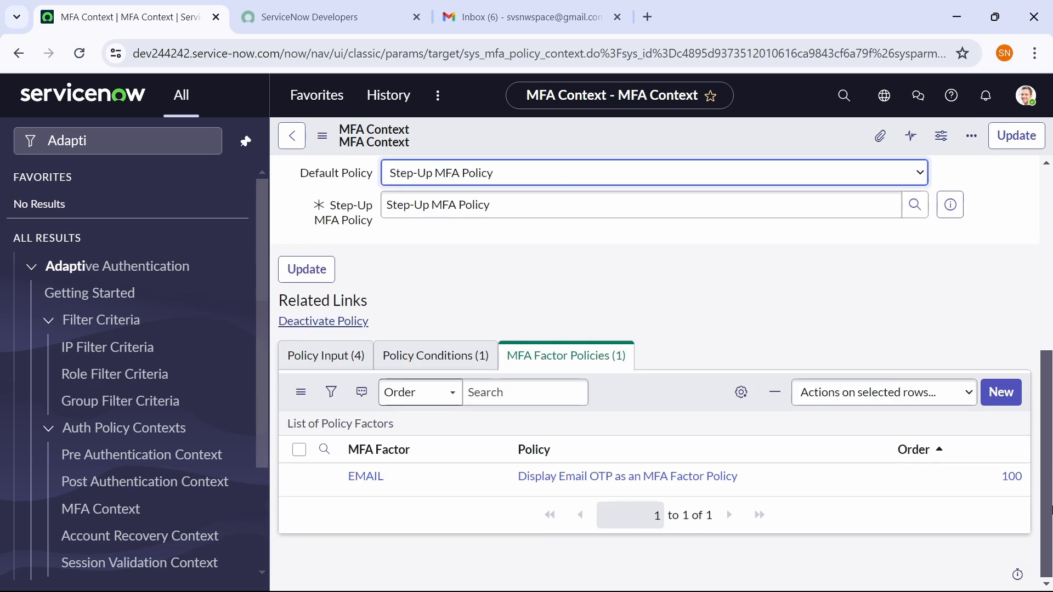
scroll(1049, 298, "up", 6)
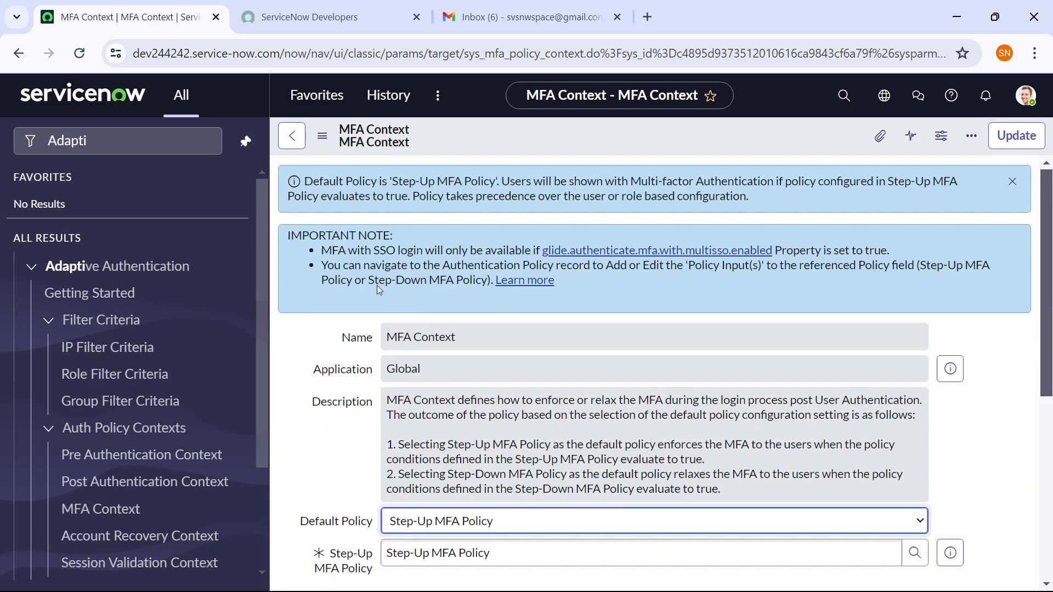
left_click_drag(133, 53, 322, 53)
key("ctrl+c")
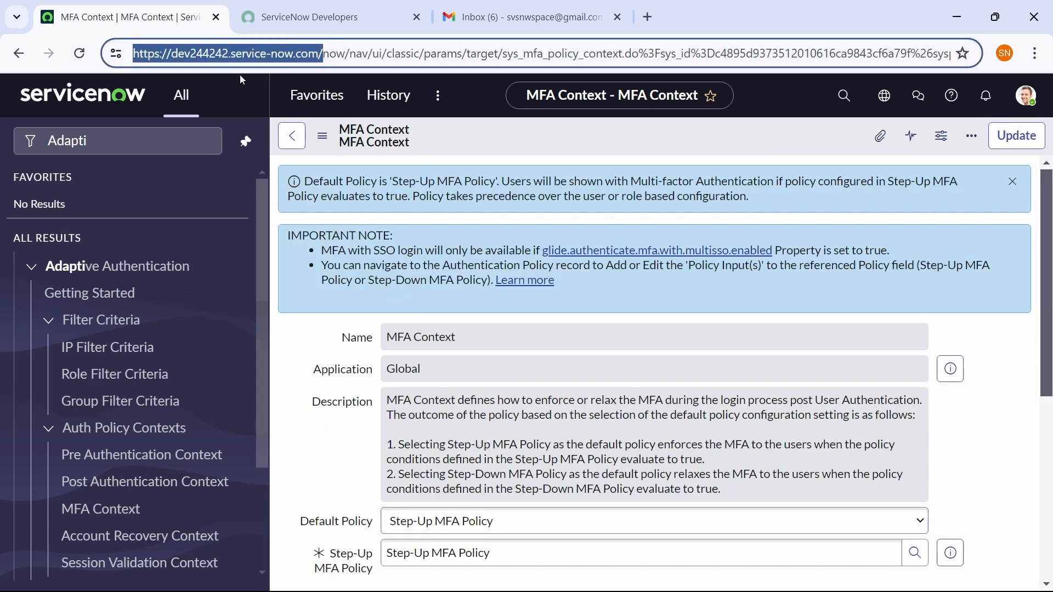
left_click(1036, 54)
Open a new Incognito window at the instance's login.do page.
left_click(884, 135)
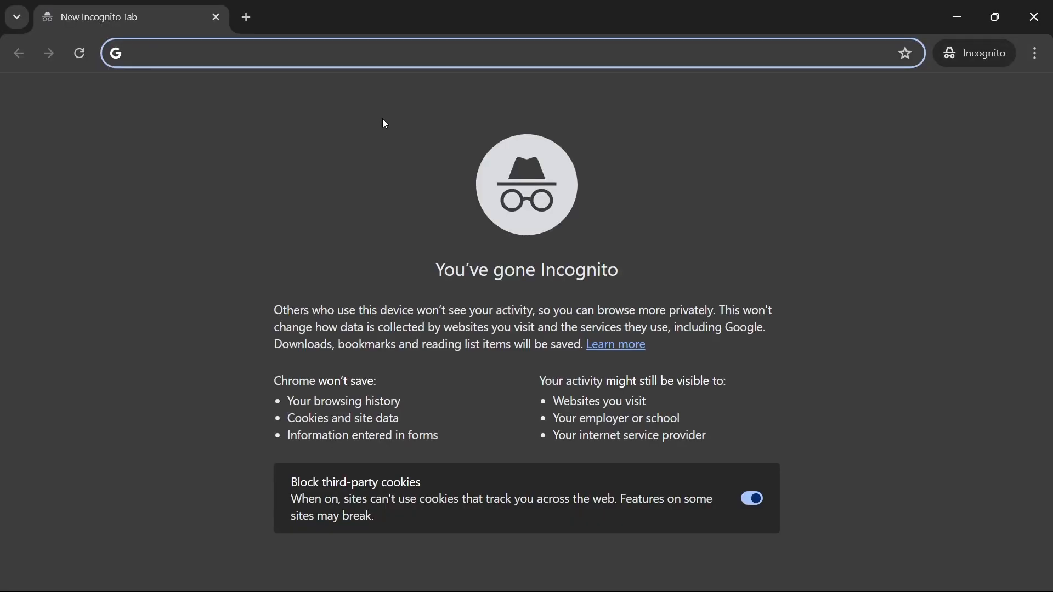
key("ctrl+v")
type("lo")
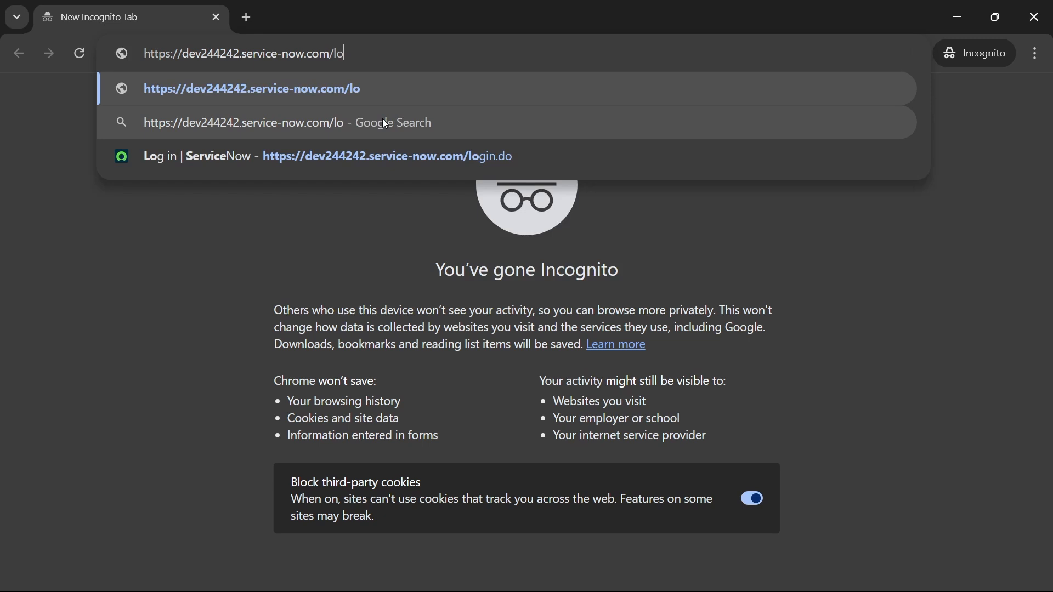
type("gin")
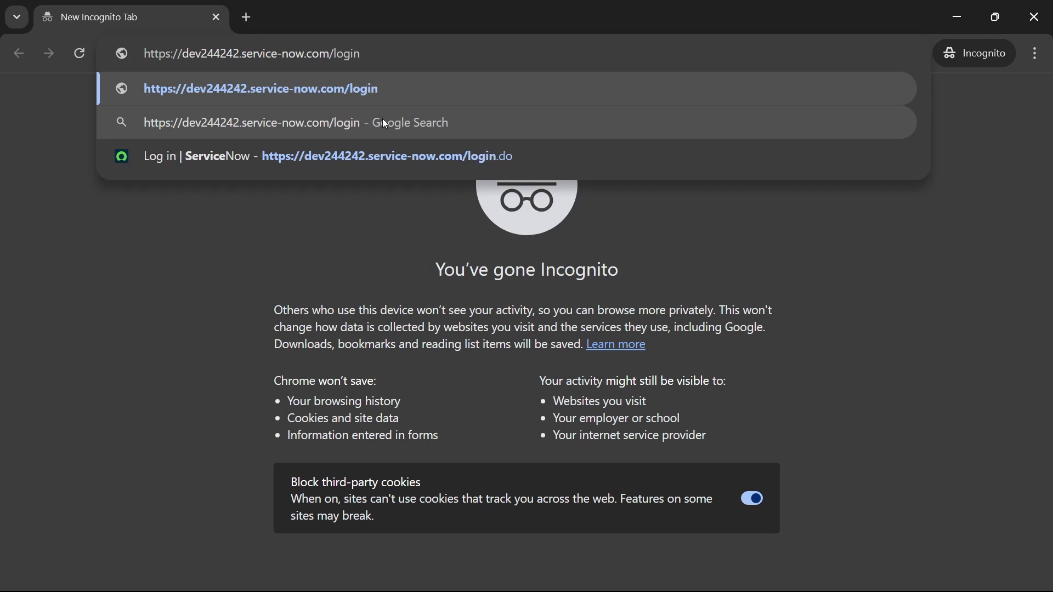
type(".do")
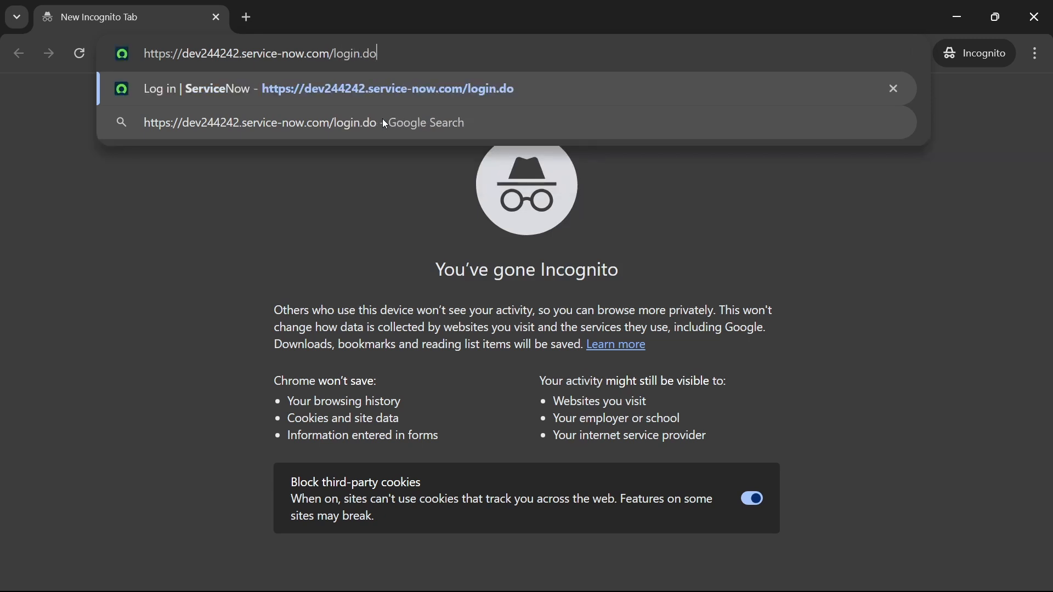
key("Return")
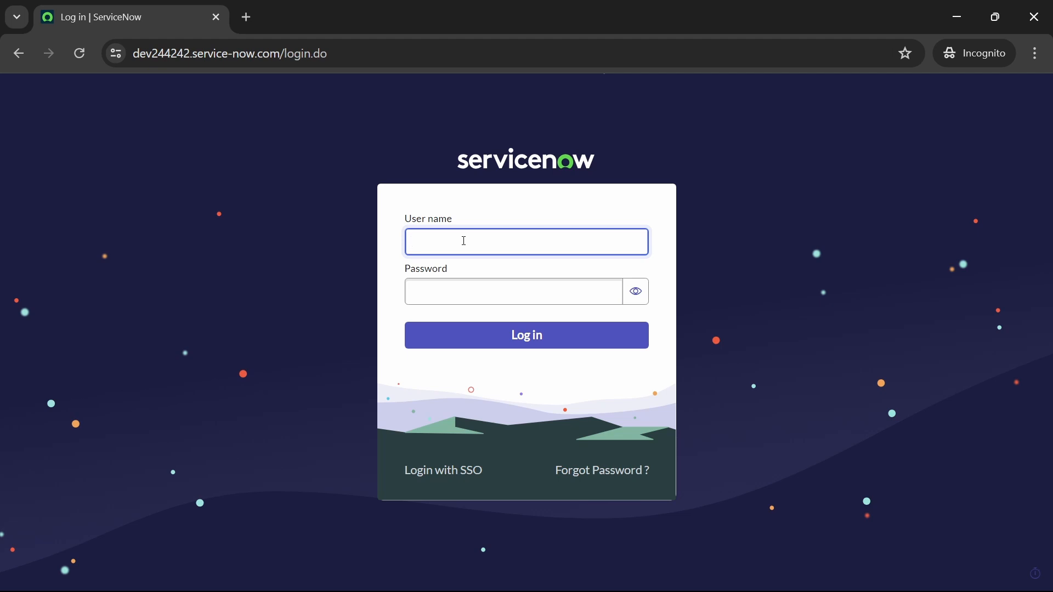
Sign in as 'testuser', check the MFA enrolment page, then close the window.
type("testuser")
left_click(475, 289)
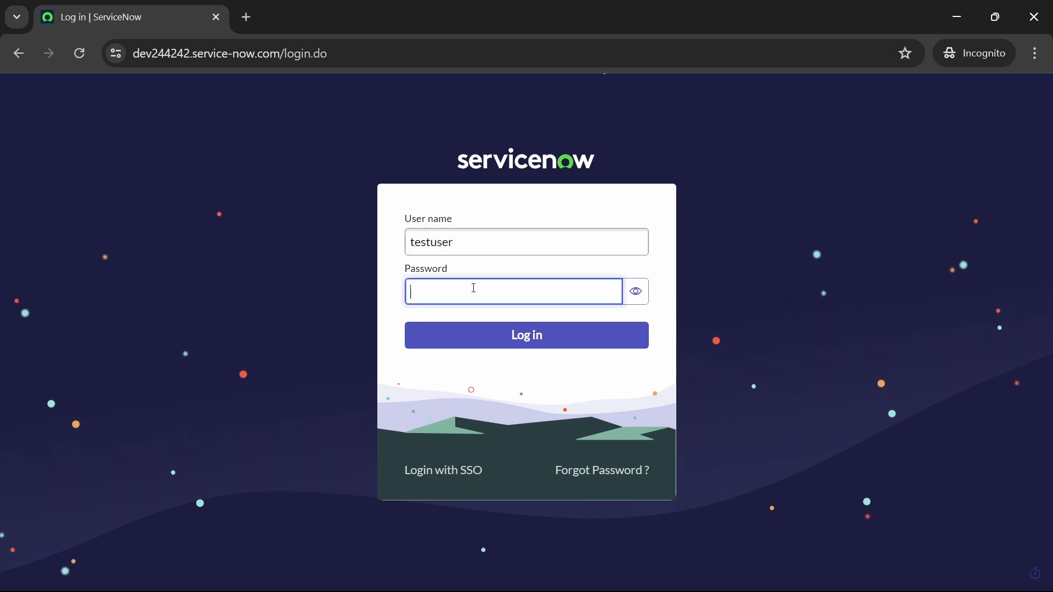
type("•••••••••••••")
key("Return")
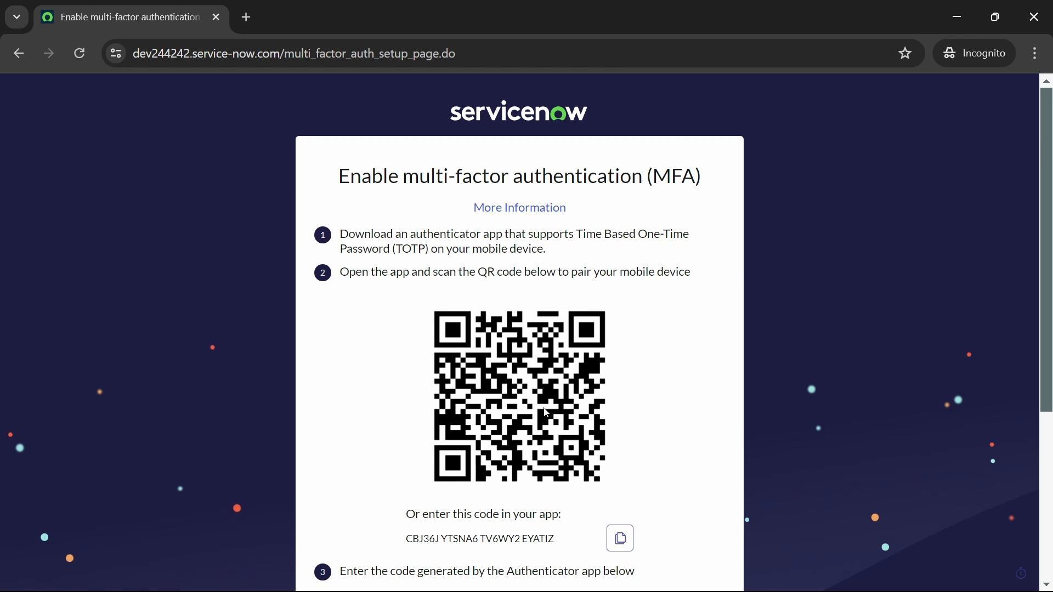
scroll(701, 418, "down", 5)
scroll(707, 414, "up", 5)
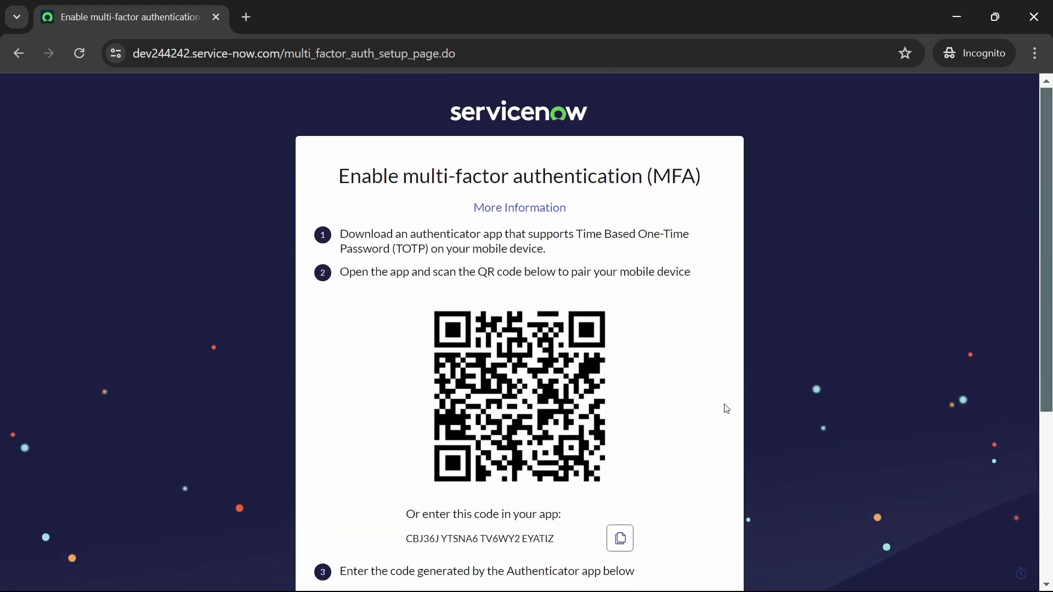
left_click(1031, 24)
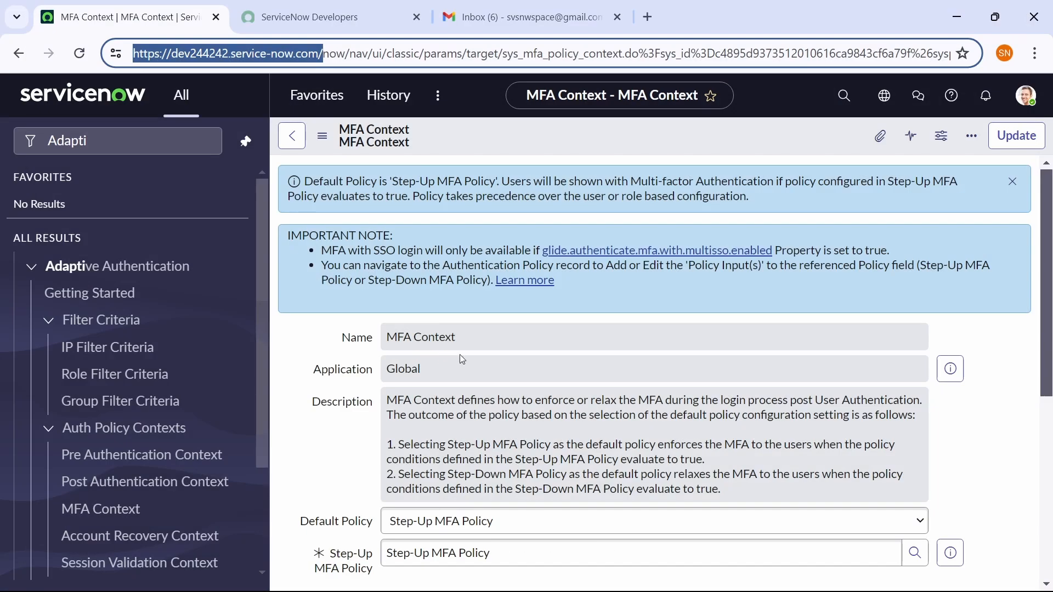
Open the Adaptive Authentication properties and review their settings.
scroll(587, 355, "down", 5)
scroll(587, 354, "up", 5)
scroll(178, 395, "down", 3)
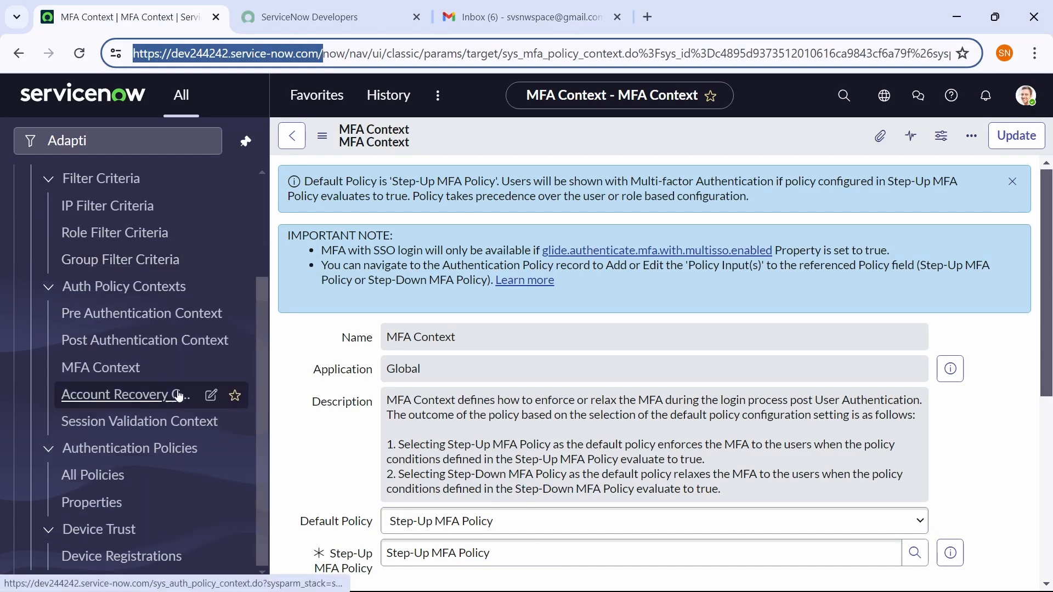
left_click(113, 508)
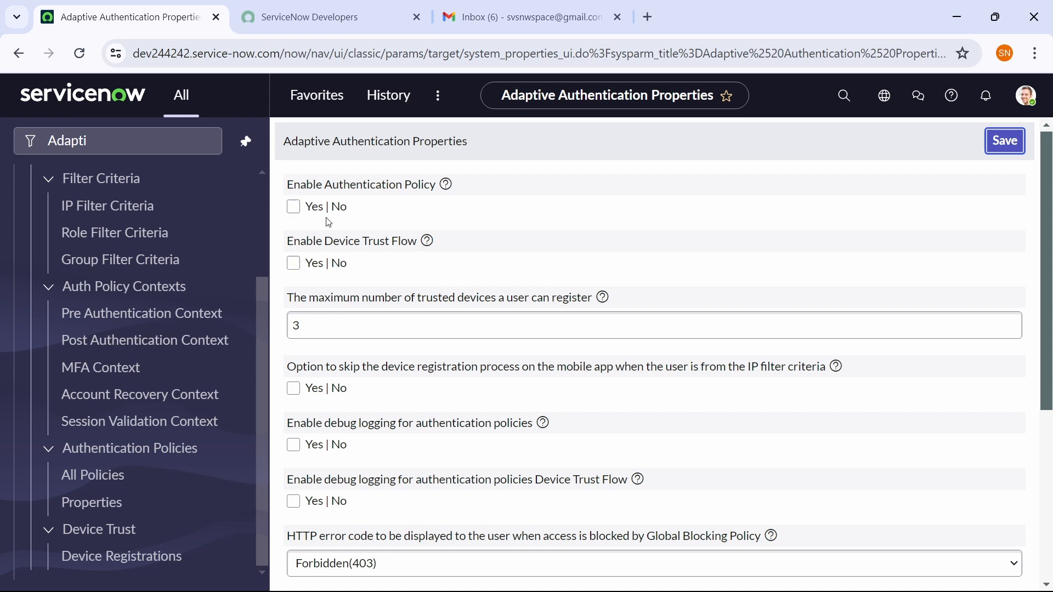
scroll(329, 222, "down", 5)
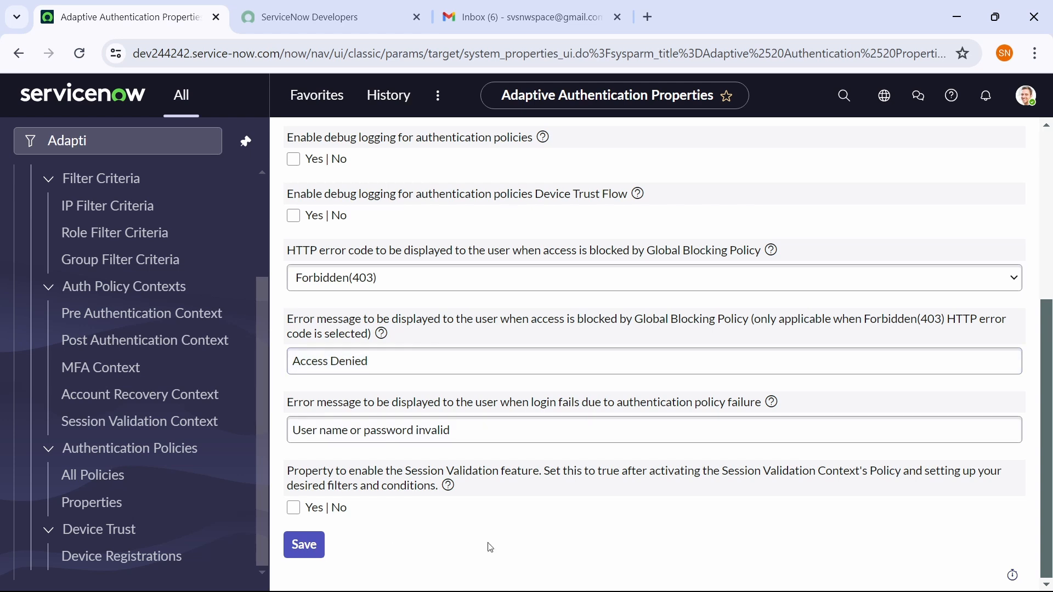
scroll(686, 519, "up", 5)
scroll(565, 239, "down", 5)
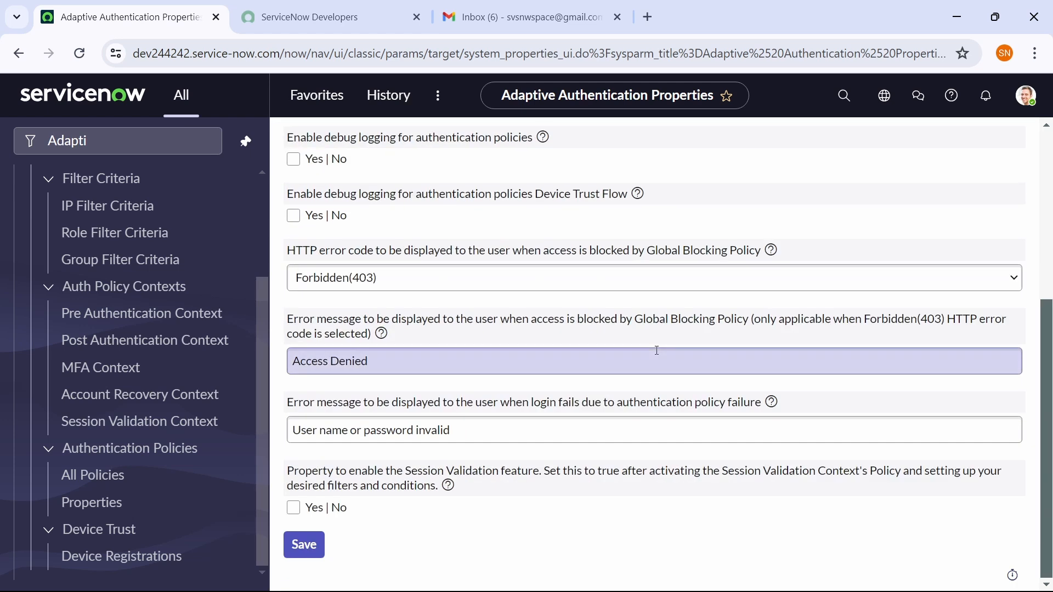
mouse_move(524, 591)
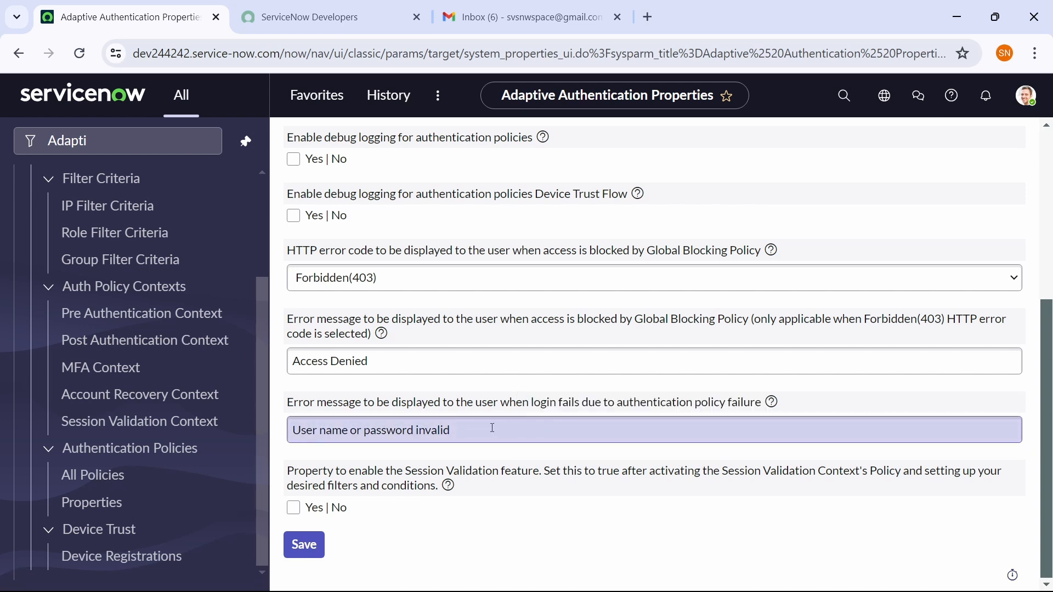
scroll(439, 432, "up", 5)
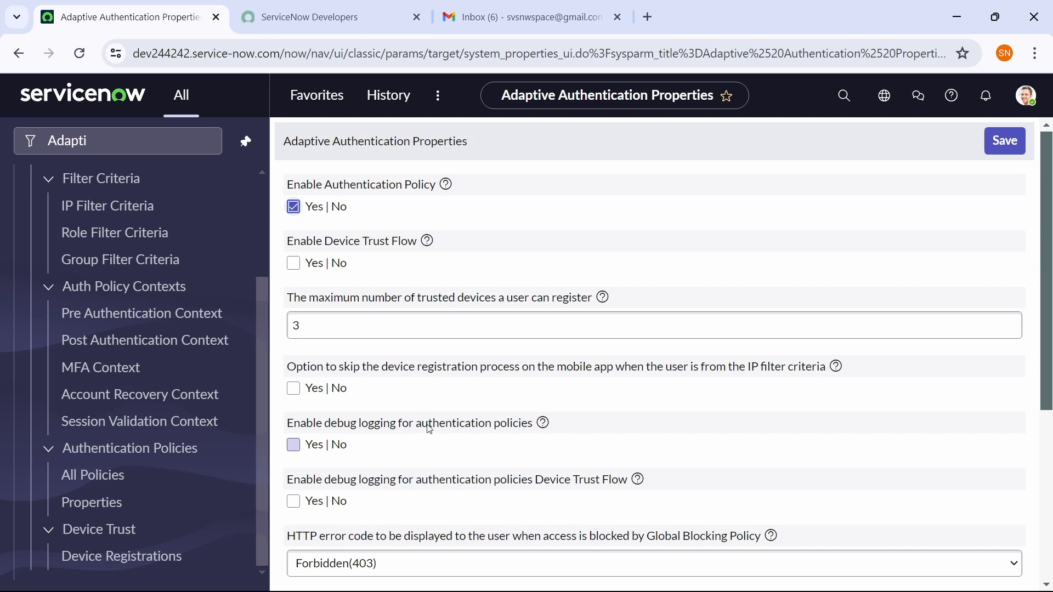
scroll(431, 433, "down", 5)
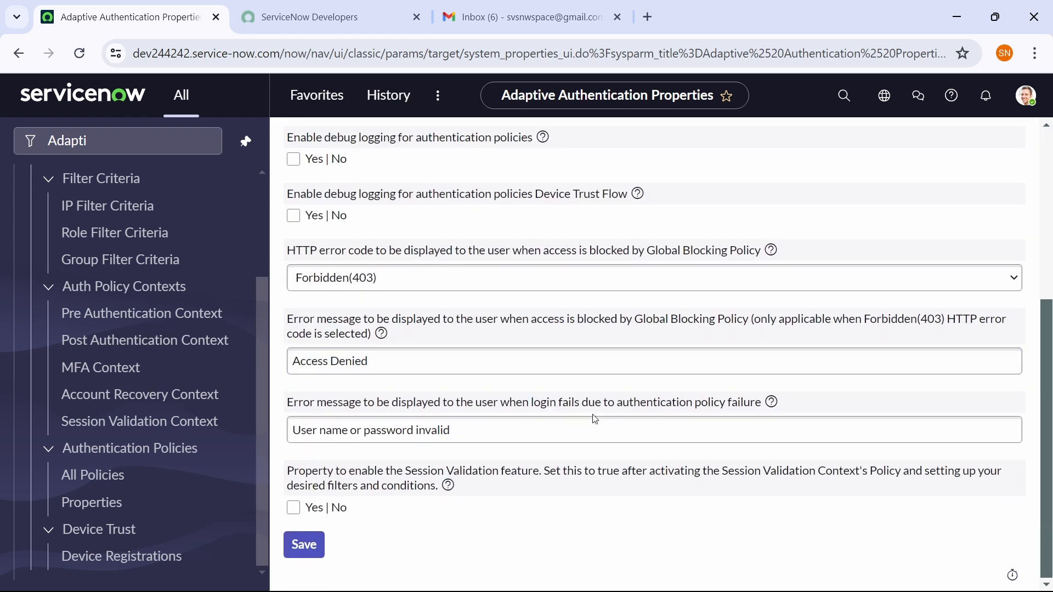
scroll(559, 351, "up", 5)
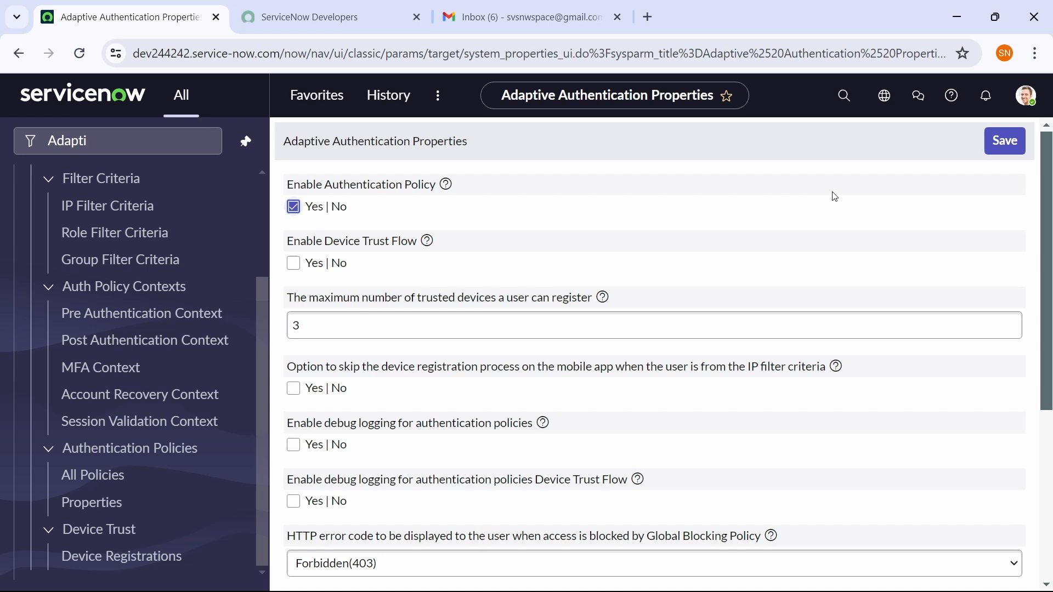
Save with Enable Authentication Policy turned on and select the instance's base URL.
left_click(1003, 153)
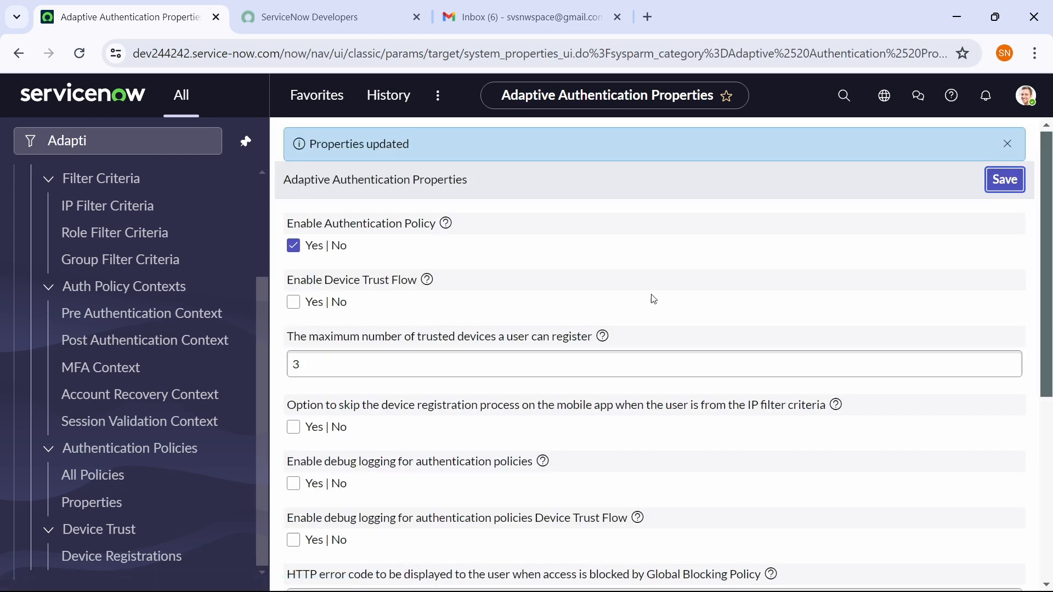
scroll(629, 385, "down", 5)
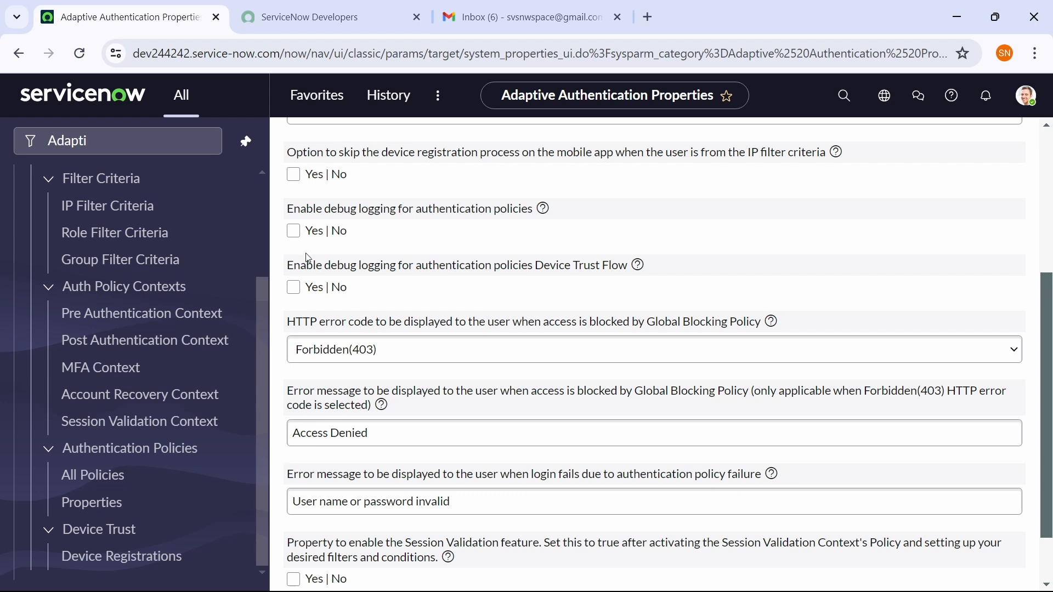
left_click_drag(282, 53, 134, 53)
key("ctrl+c")
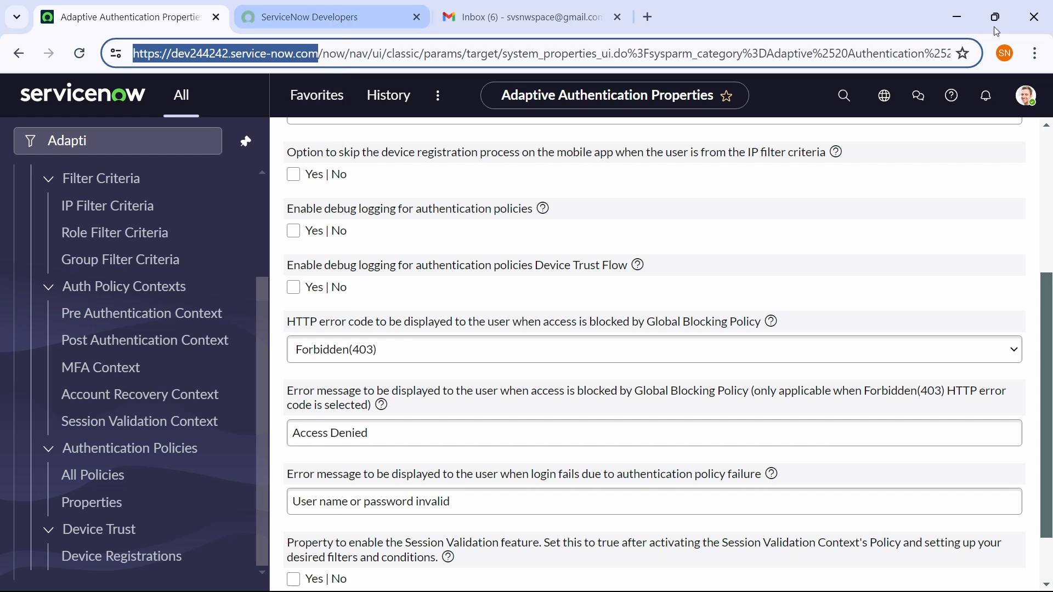
Open a new Incognito window at the instance's login.do page.
left_click(1034, 53)
left_click(948, 133)
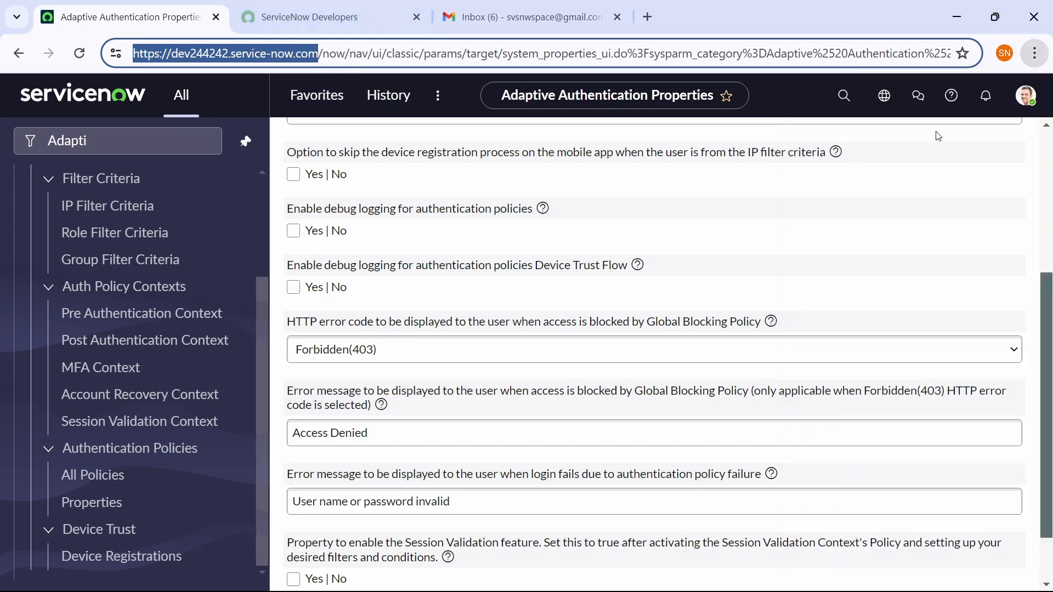
key("ctrl+v")
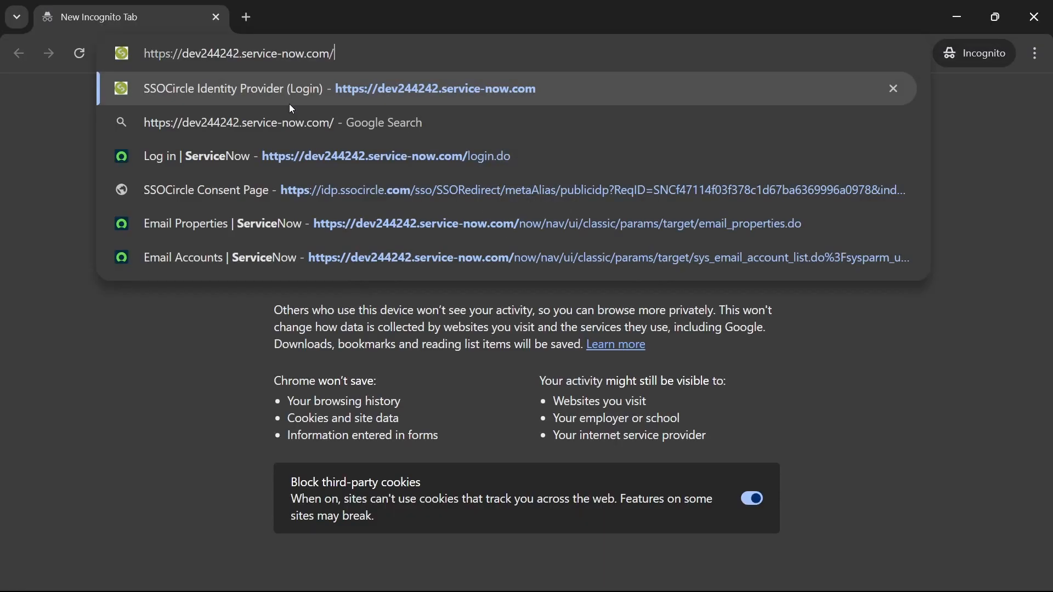
type("login")
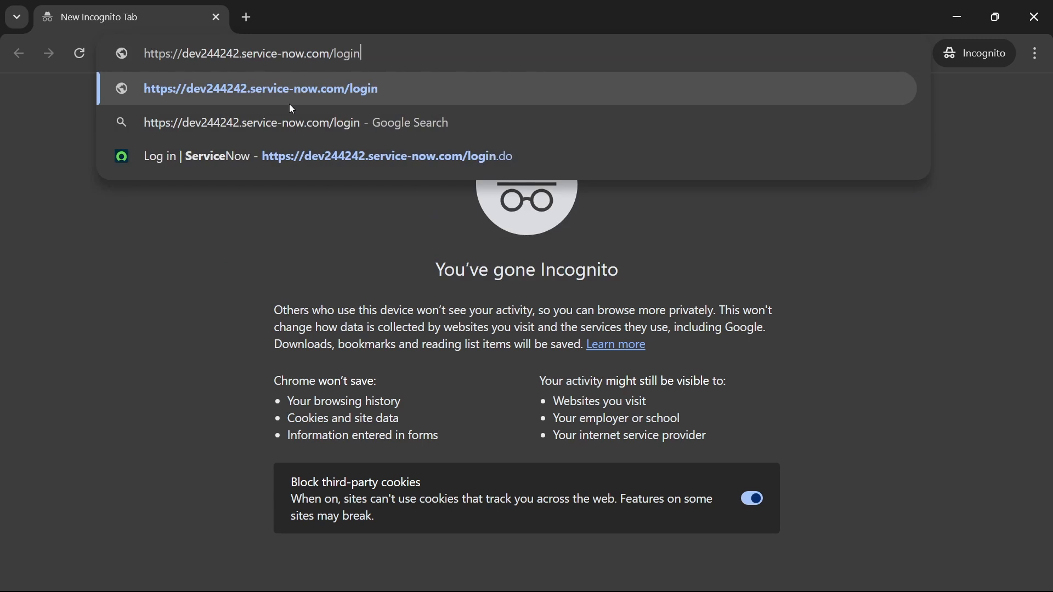
type(".do")
key("Return")
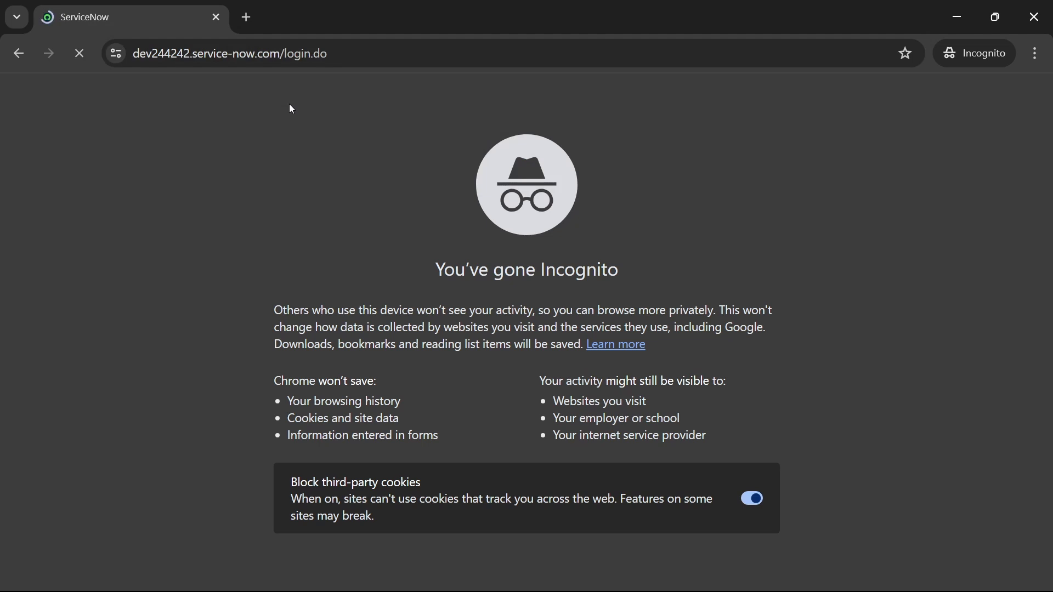
Sign in as 'testuser' with the password to reach the email code prompt.
type("testuser")
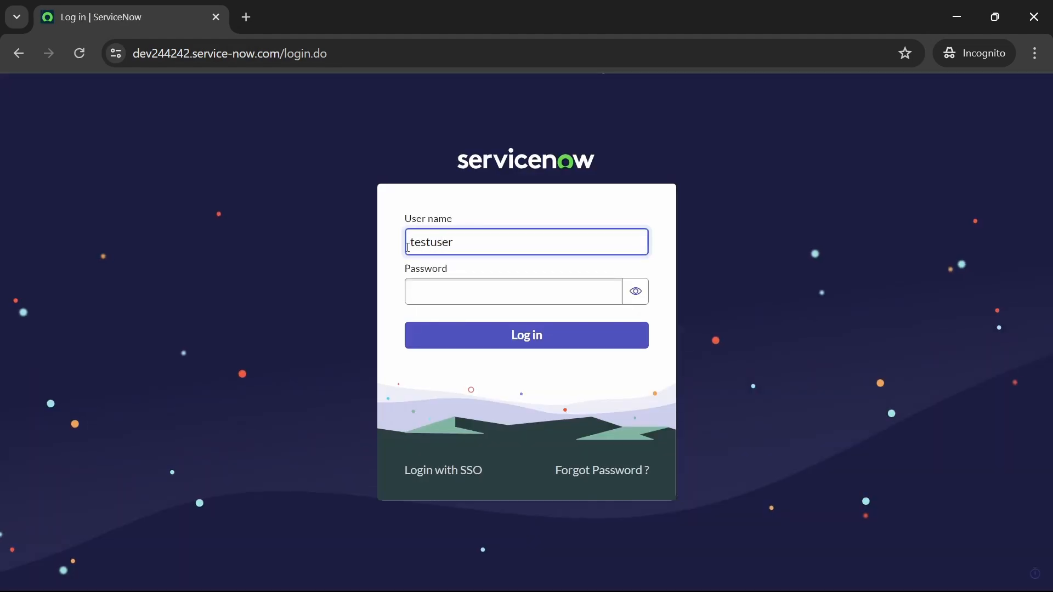
left_click(437, 271)
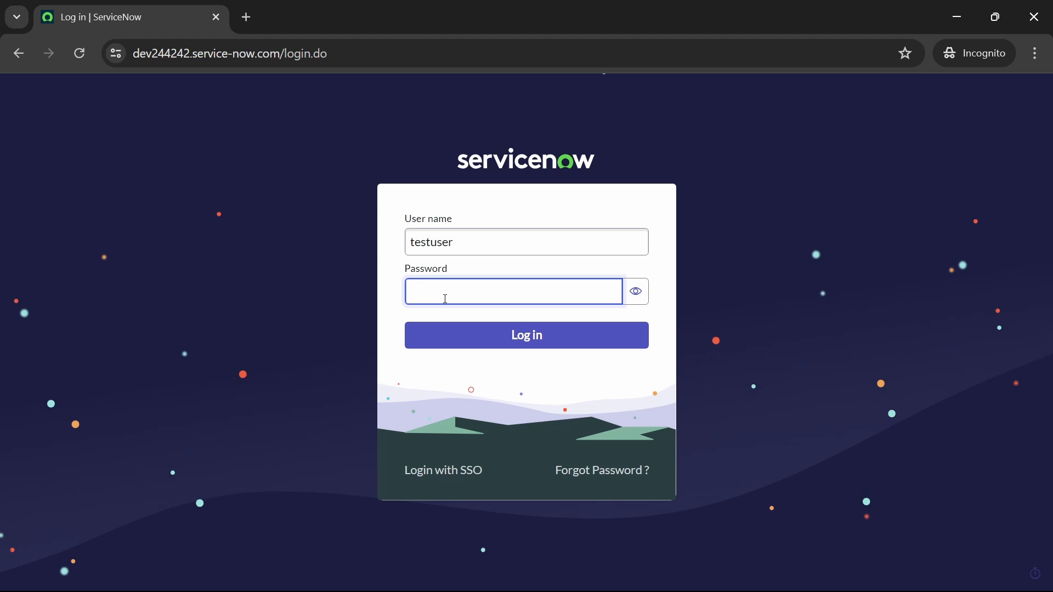
type("•••••••••••••")
left_click(445, 344)
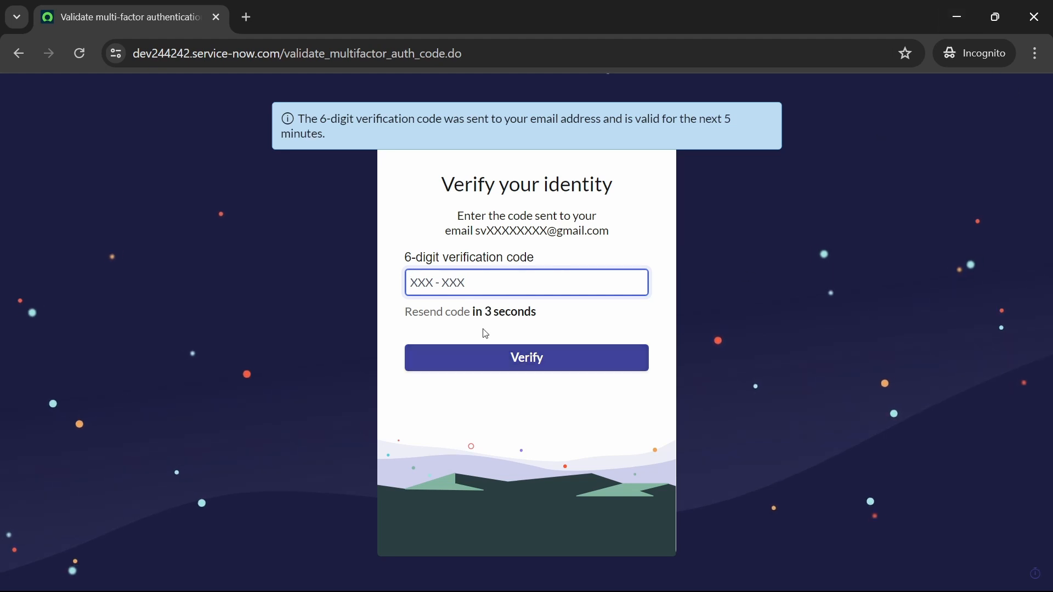
left_click_drag(471, 316, 511, 314)
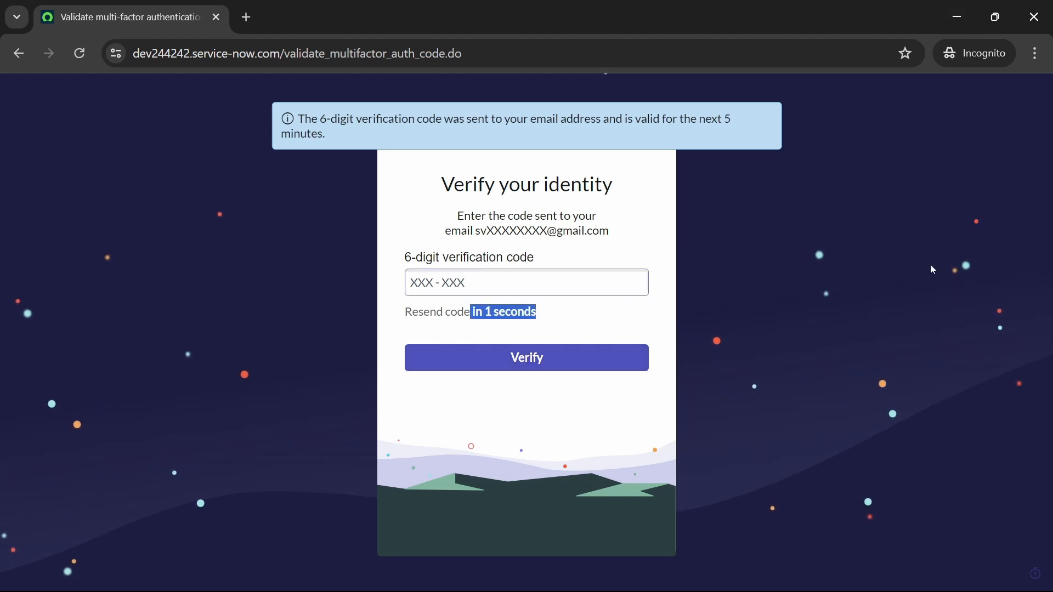
Minimize the private window and filter the admin navigator for 'emails'.
left_click(958, 19)
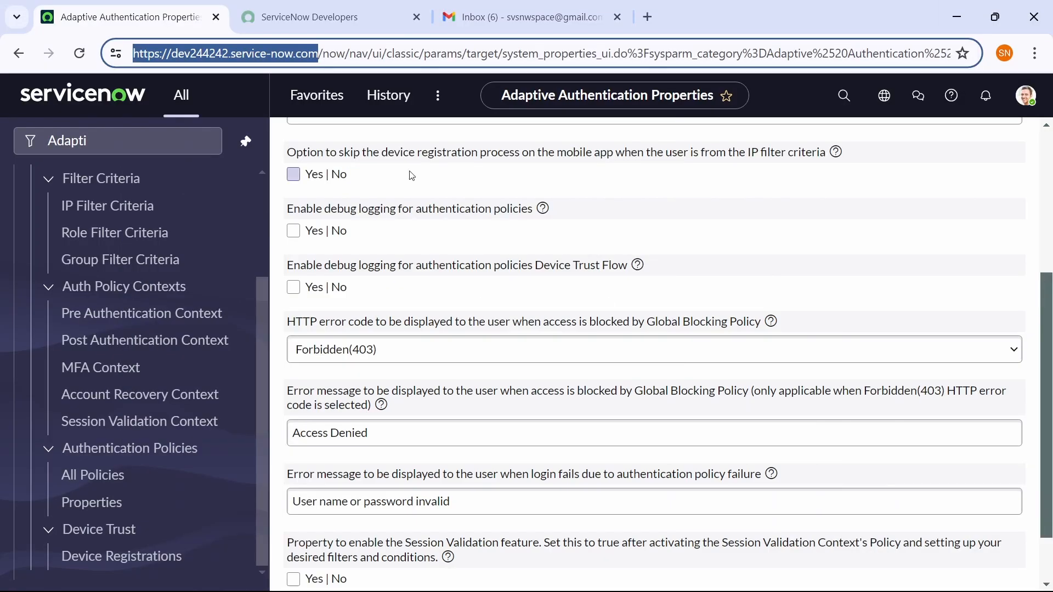
left_click(105, 140)
left_click_drag(111, 139, 47, 140)
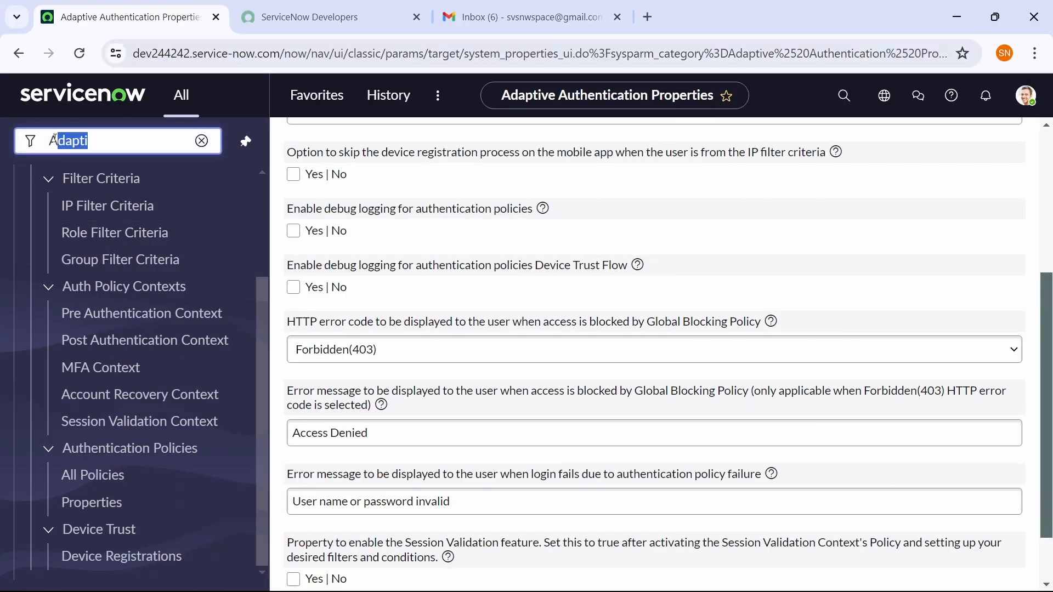
type("emails")
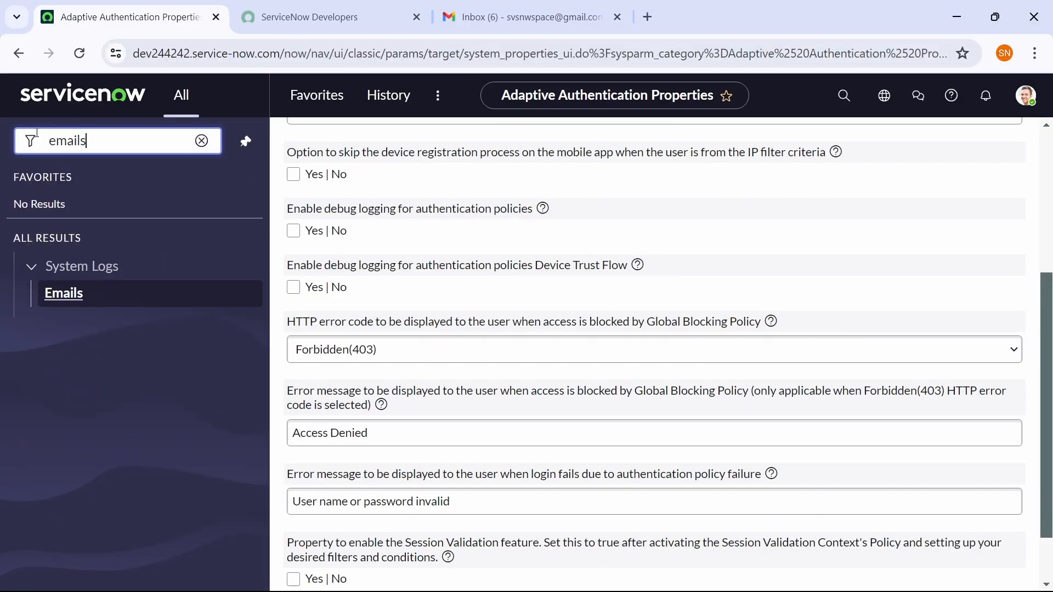
Open the newest one-time password email in the Emails log, preview it, and copy the code.
left_click(52, 293)
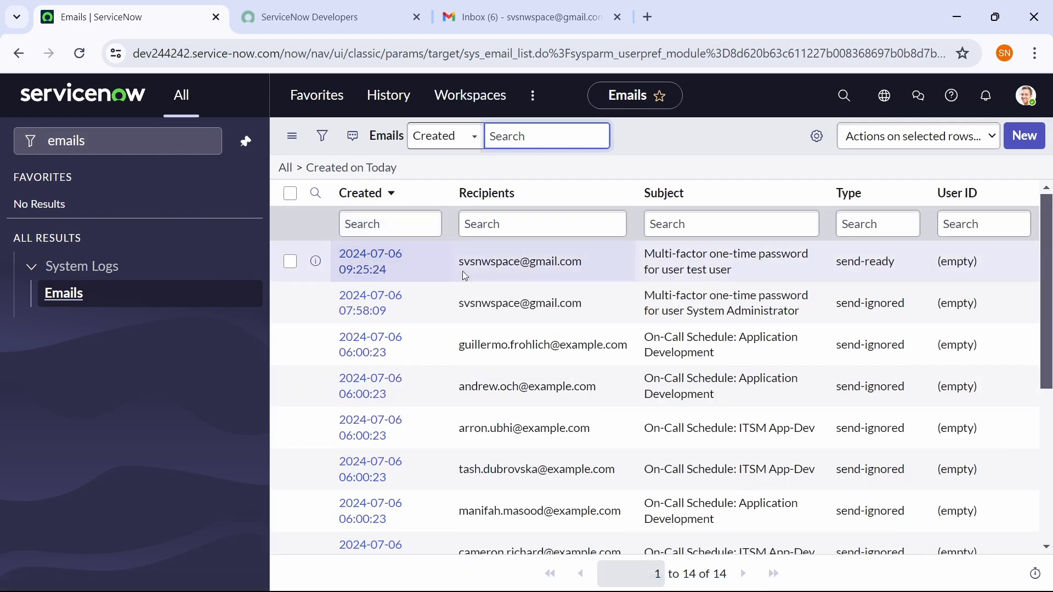
left_click(368, 269)
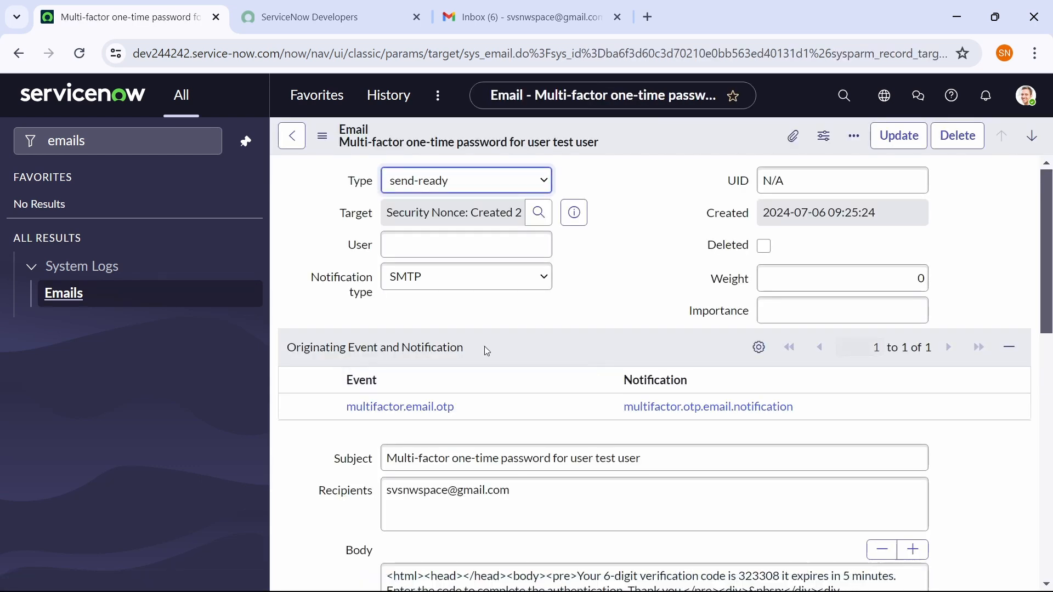
scroll(485, 347, "down", 10)
left_click(315, 258)
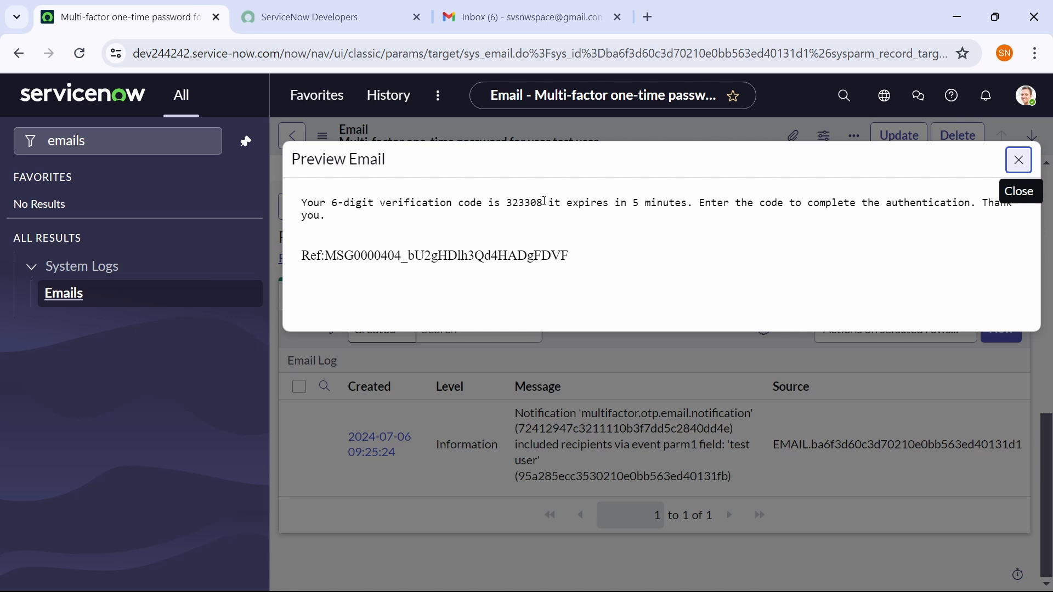
left_click_drag(544, 202, 506, 204)
key("ctrl+c")
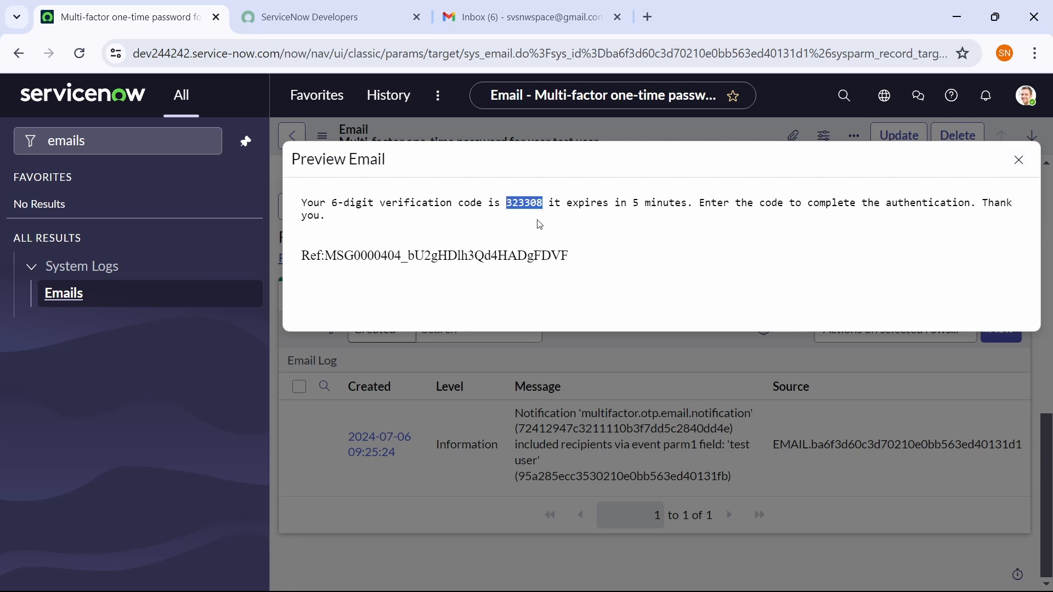
mouse_move(739, 561)
left_click(828, 513)
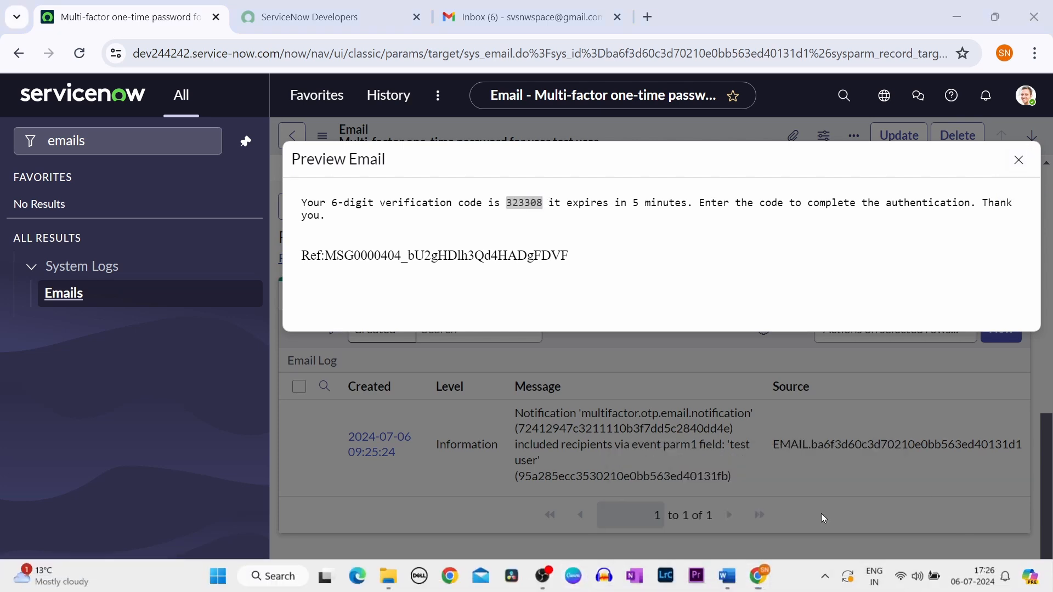
Paste the emailed 6-digit code into the verification field and verify it.
left_click(461, 286)
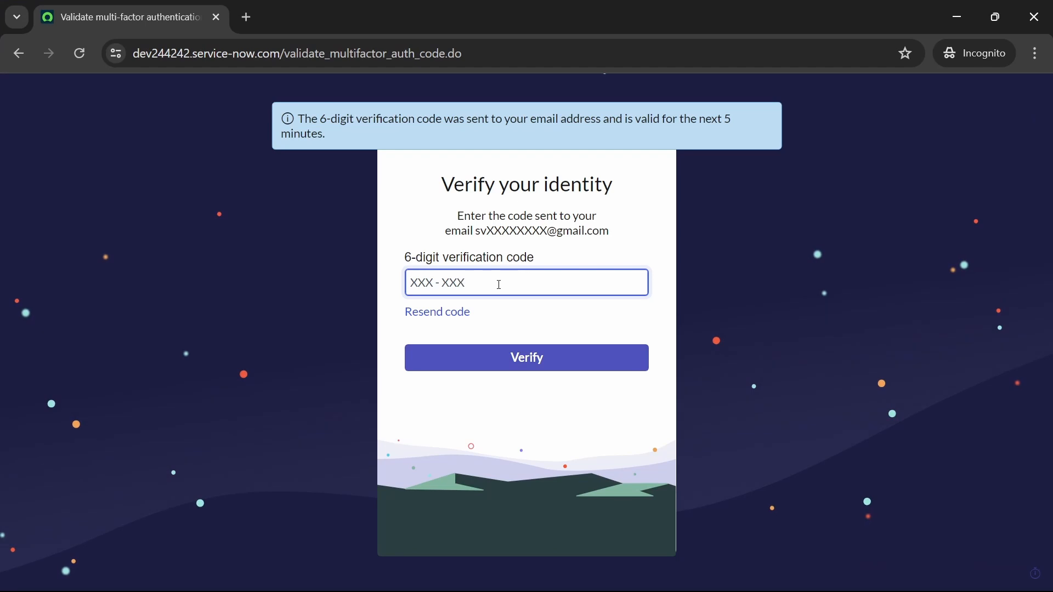
key("ctrl+v")
left_click(503, 363)
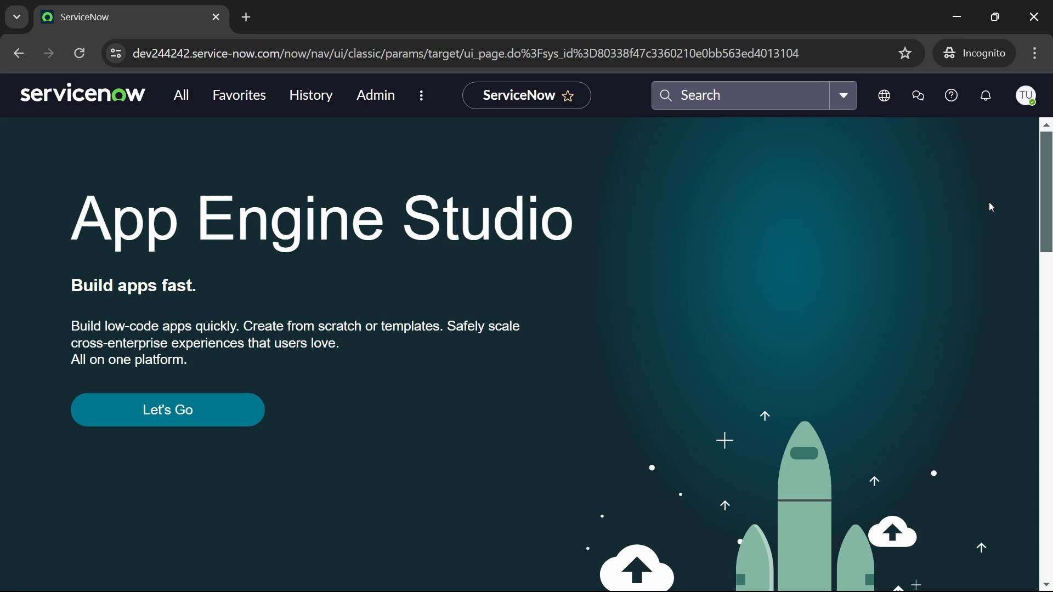
Log the test user out and load the login.do page.
left_click(1027, 96)
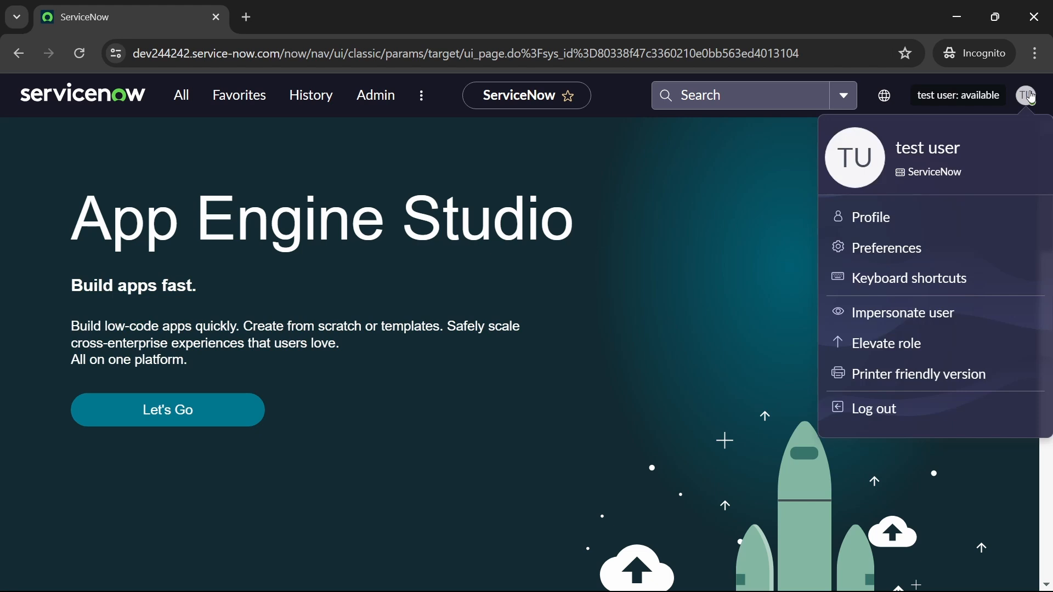
left_click(928, 409)
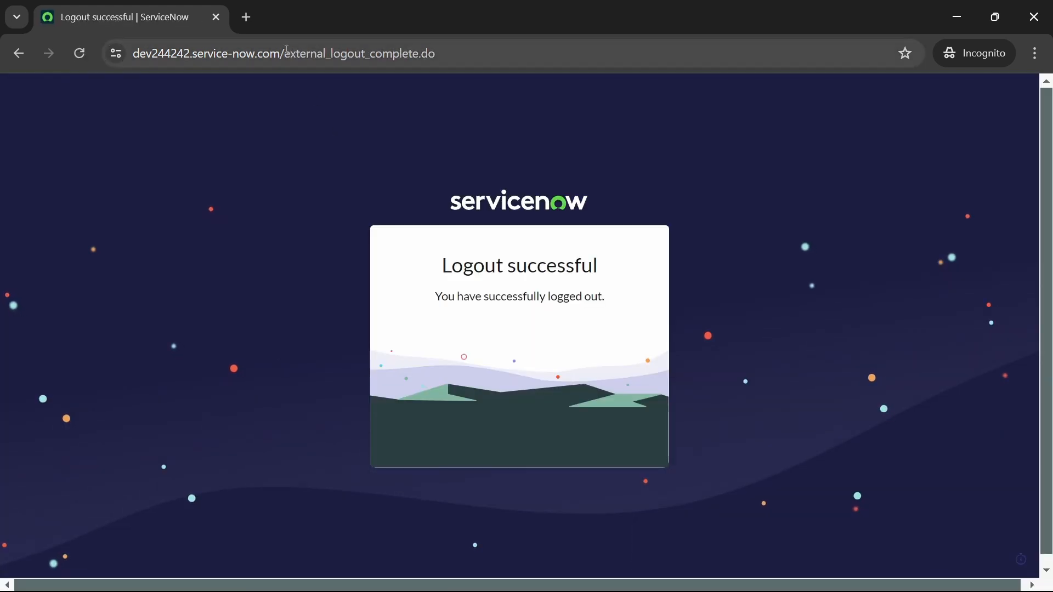
left_click_drag(287, 50, 498, 52)
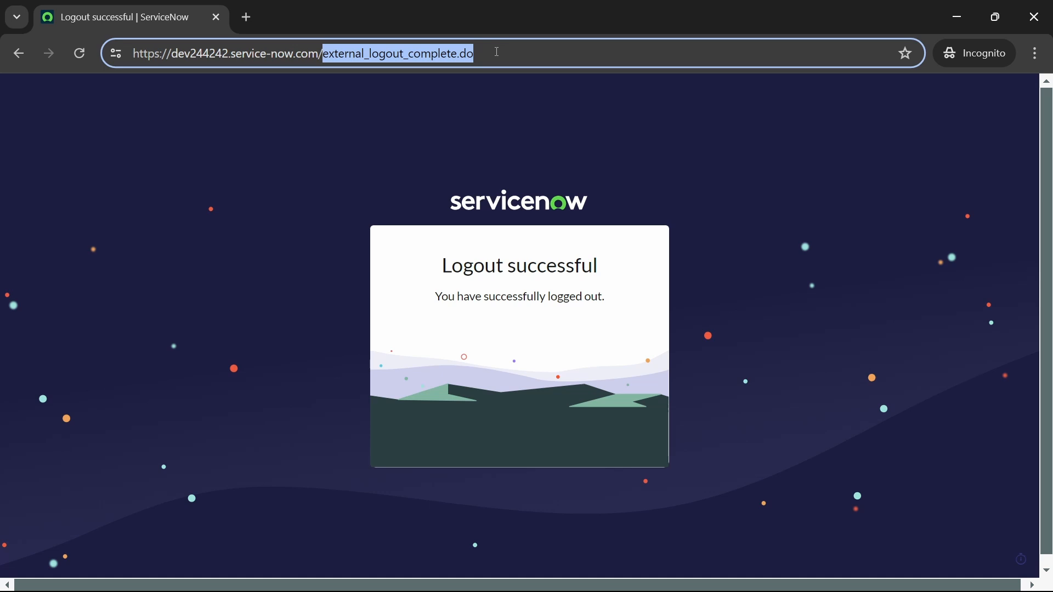
type("login")
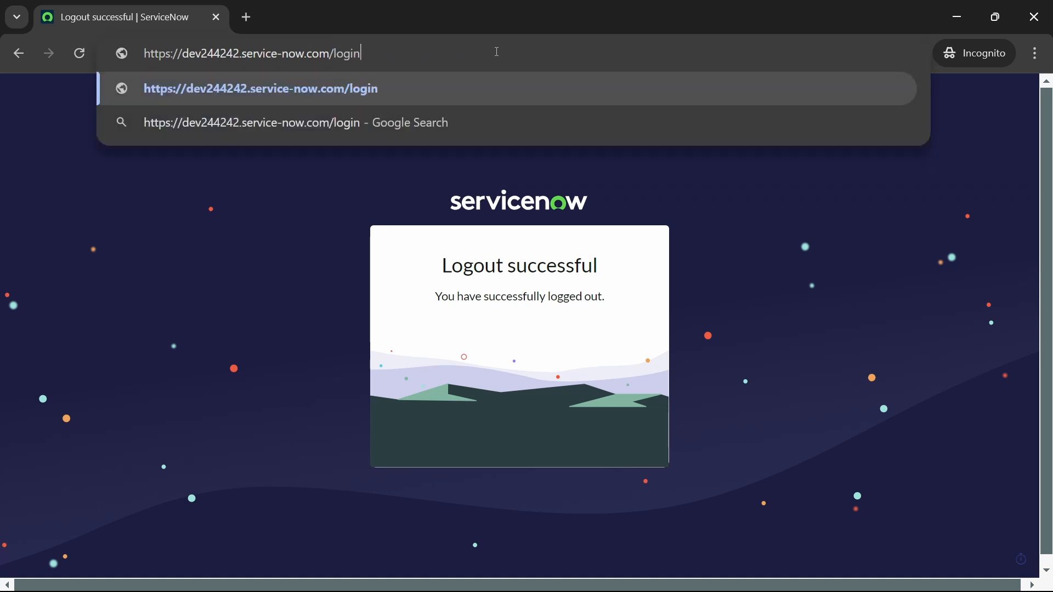
type(".do")
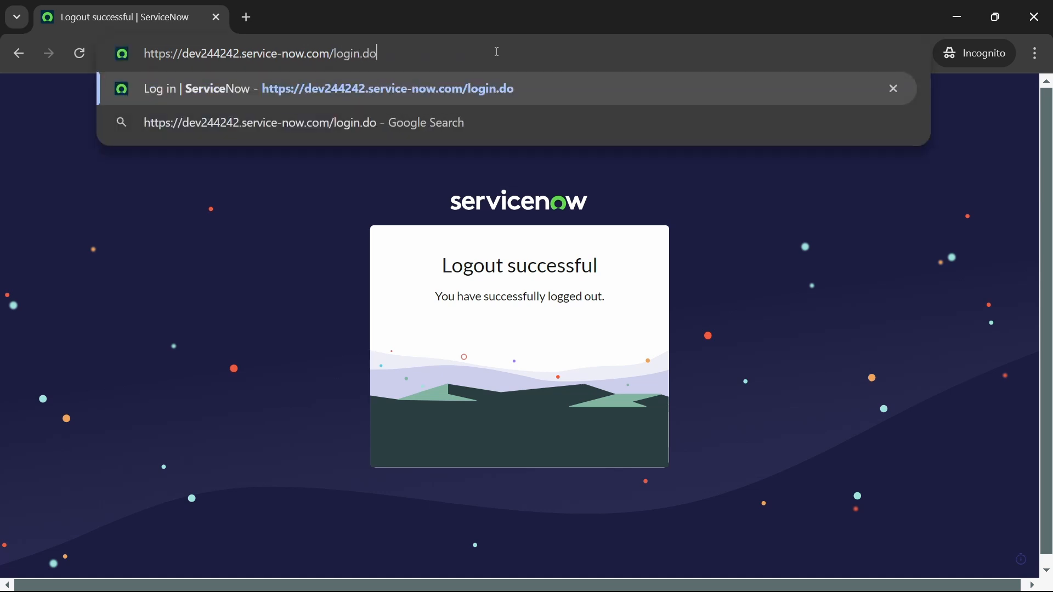
key("Return")
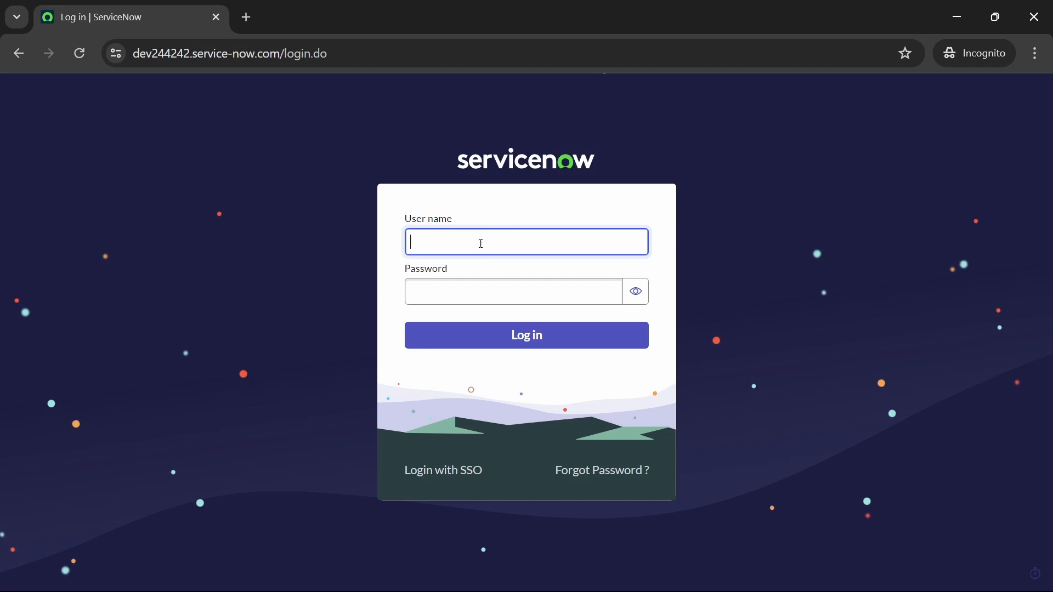
Sign in again with the test user's user name and password.
type("testuser")
key("Tab")
type("*********")
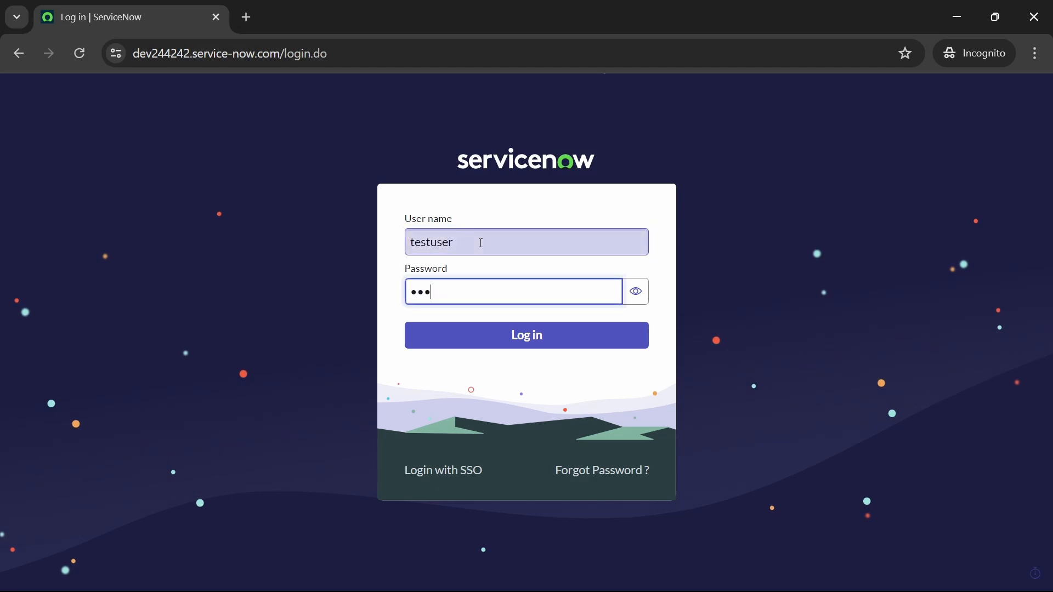
type("****")
key("Return")
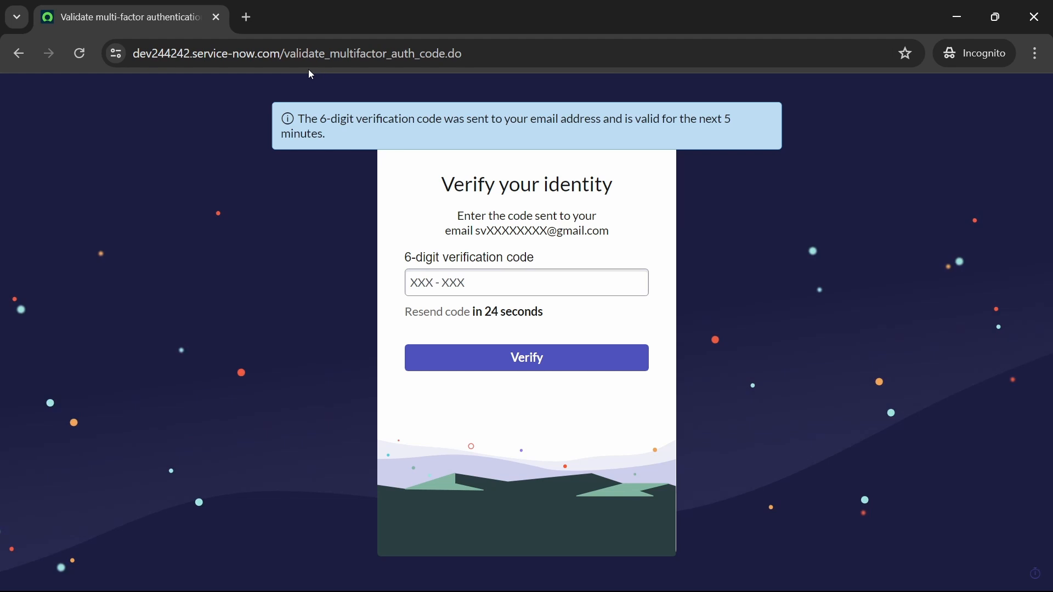
Open and preview the most recent one-time password email in the sent emails list.
left_click(480, 288)
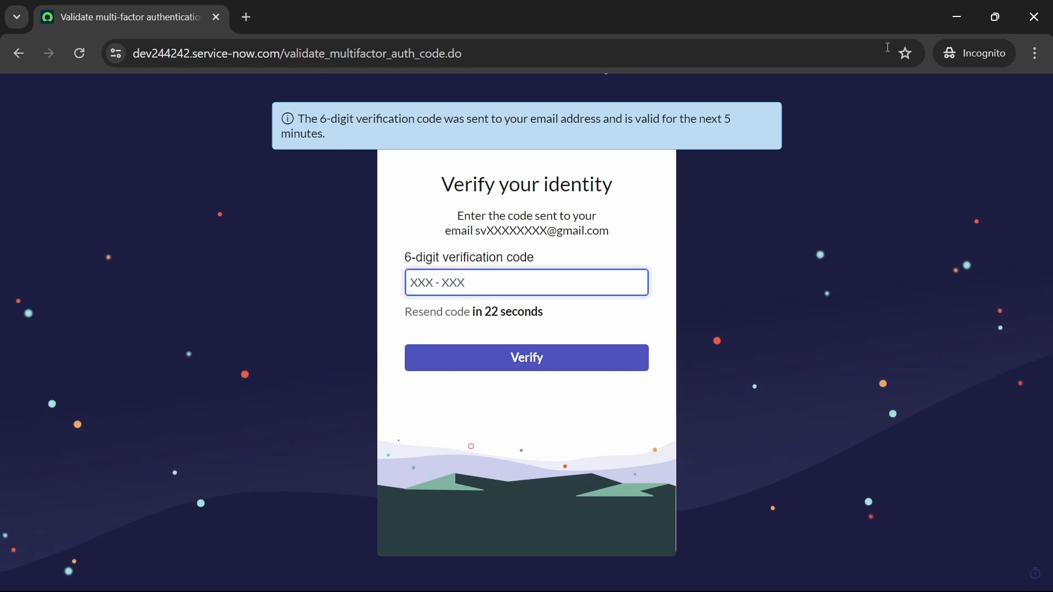
left_click(957, 17)
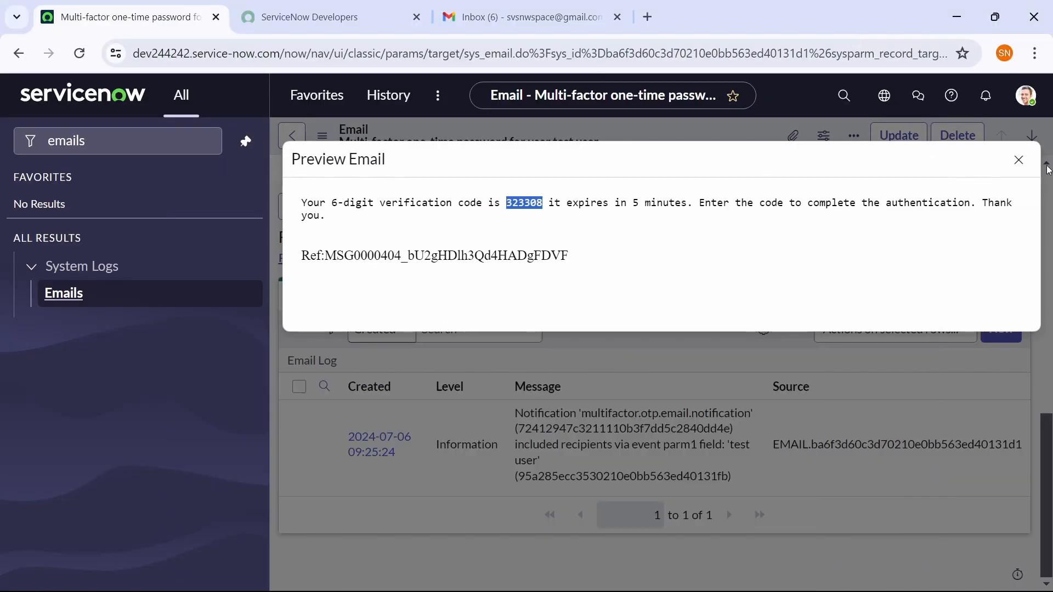
left_click(1018, 160)
left_click(93, 290)
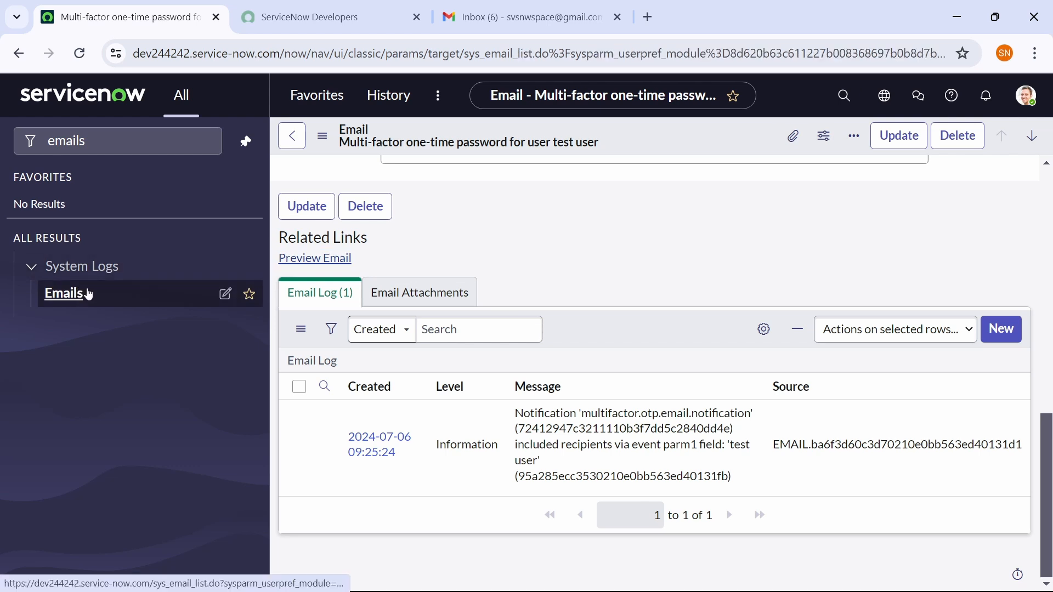
left_click(367, 267)
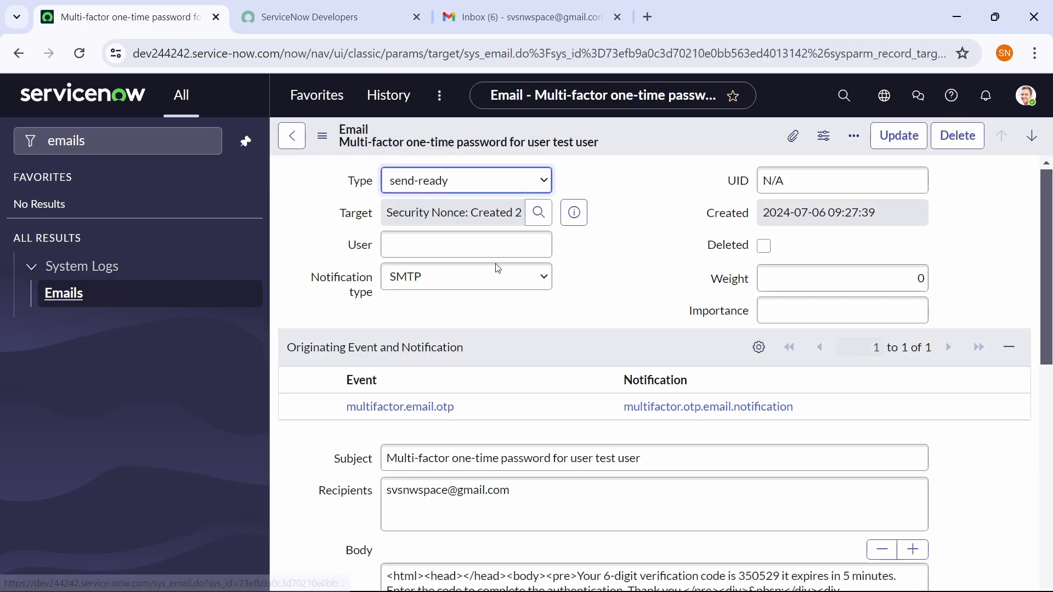
scroll(466, 417, "down", 8)
left_click(341, 486)
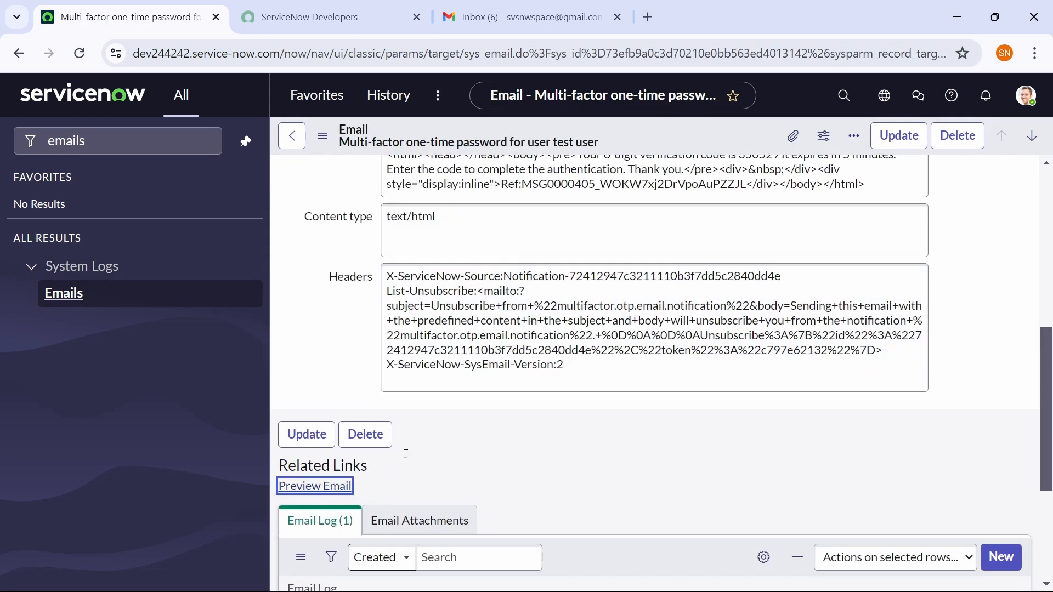
Copy the emailed six-digit code into the verification page and submit it.
left_click_drag(542, 203, 508, 201)
key("ctrl+c")
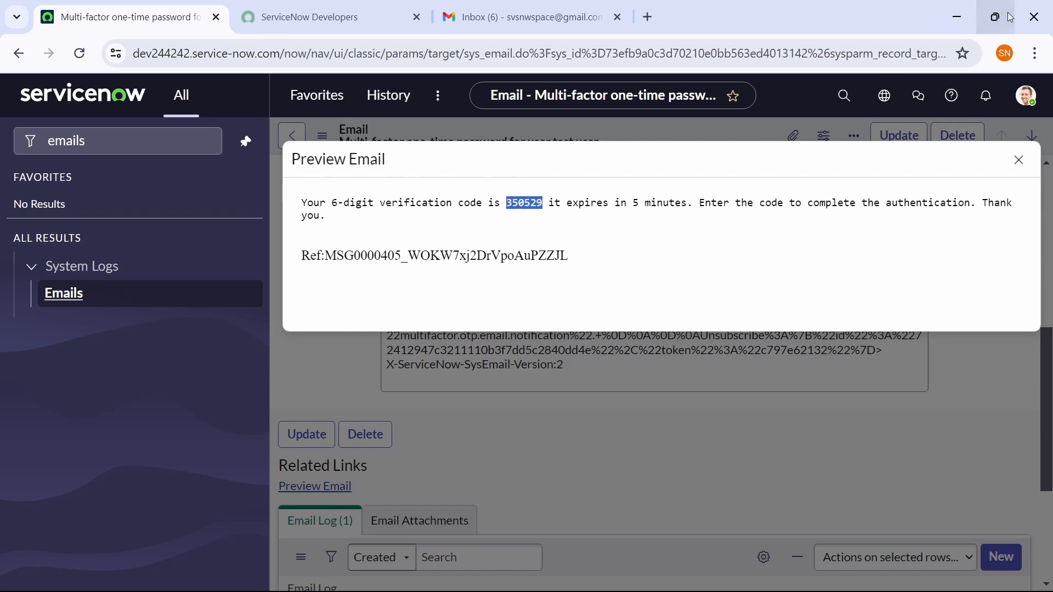
key("alt+Tab")
key("ctrl+v")
left_click(523, 360)
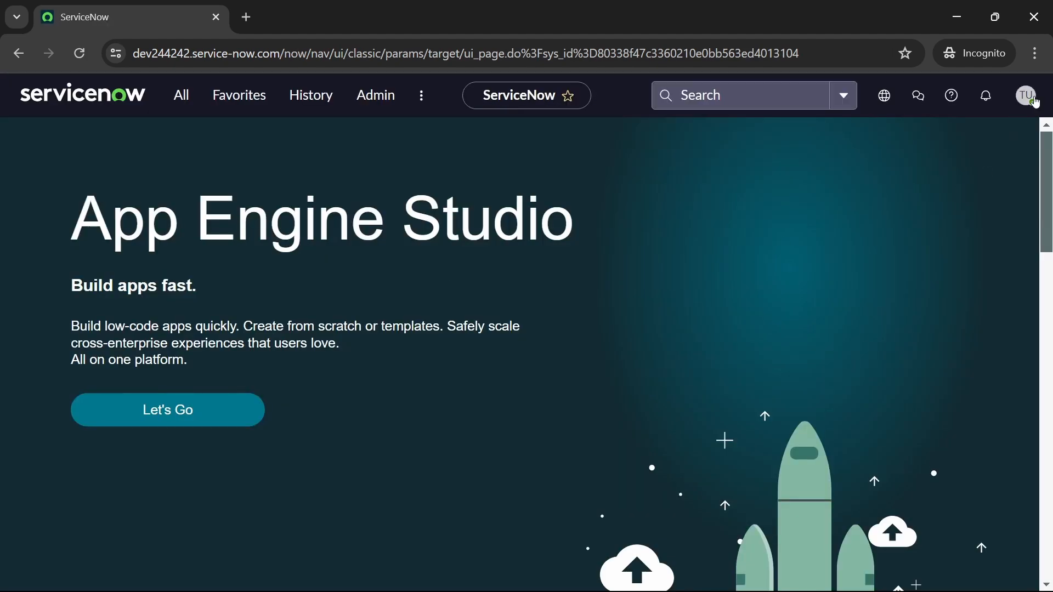
Open the test user's profile and its Multi-factor Authentication link to reach the authenticator setup.
left_click(1027, 97)
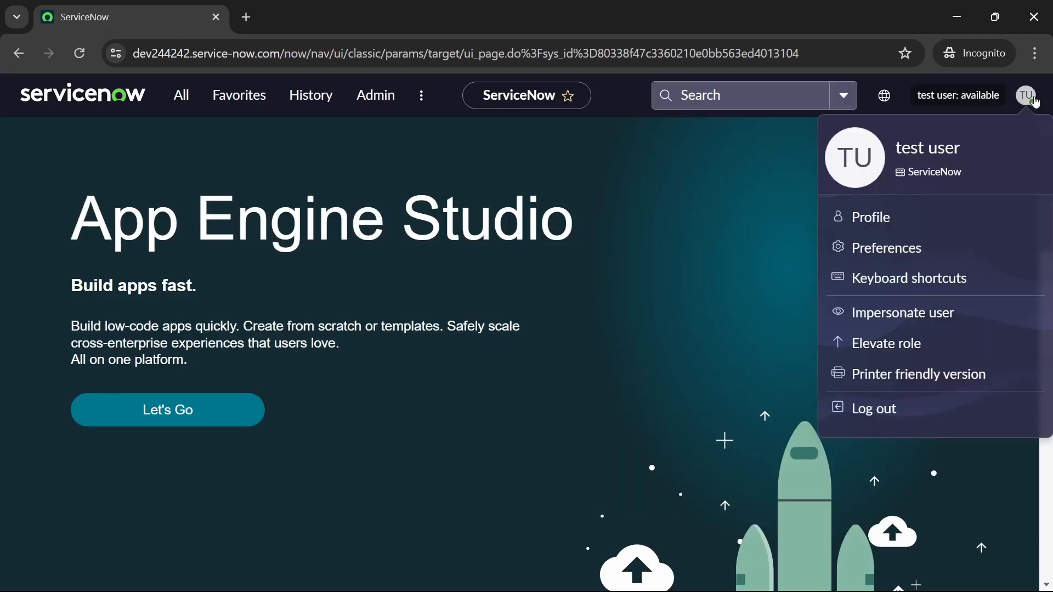
left_click(903, 220)
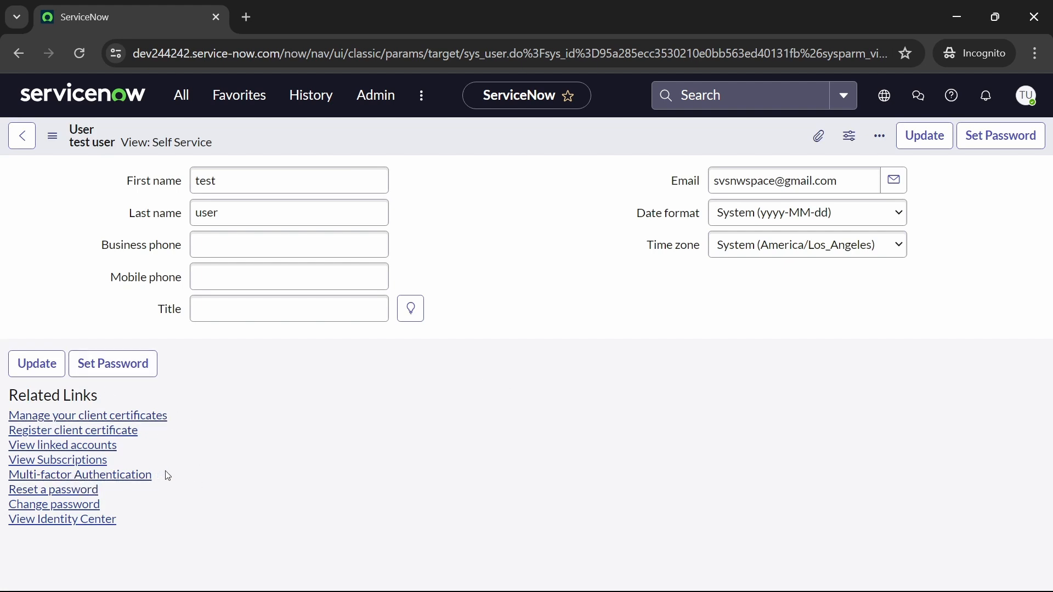
left_click_drag(167, 476, 19, 482)
left_click(258, 483)
left_click(89, 476)
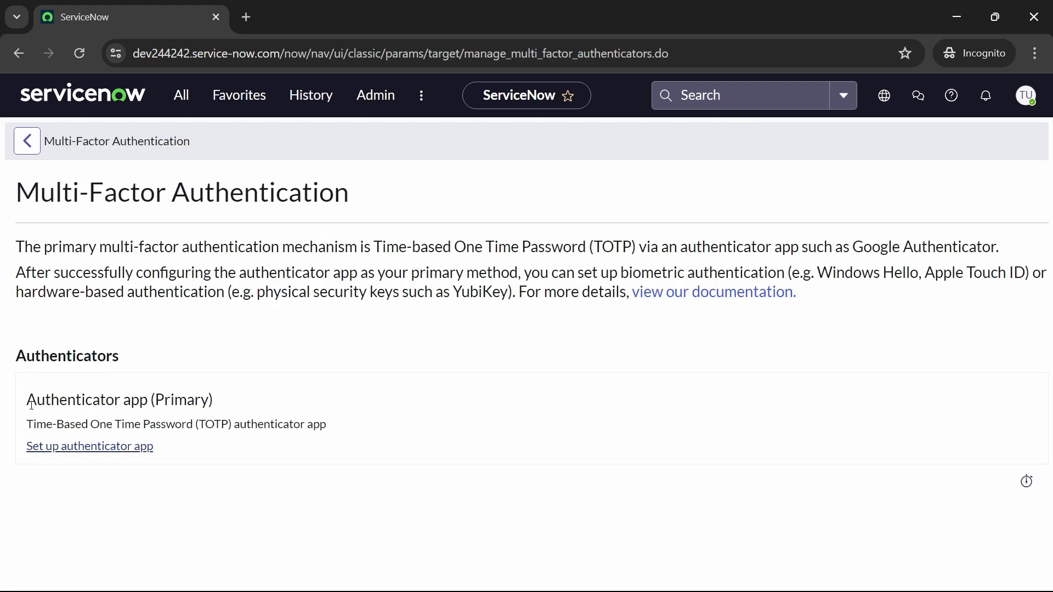
left_click_drag(26, 402, 159, 407)
Pair the authenticator app by entering its current six-digit code, then dismiss the success message.
left_click(560, 408)
left_click(67, 455)
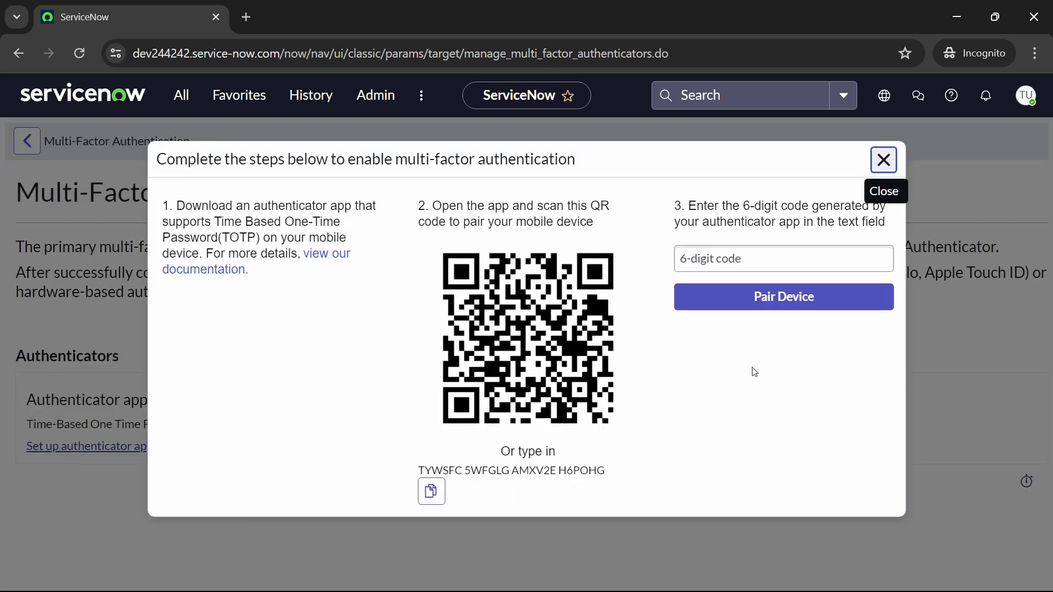
left_click(734, 261)
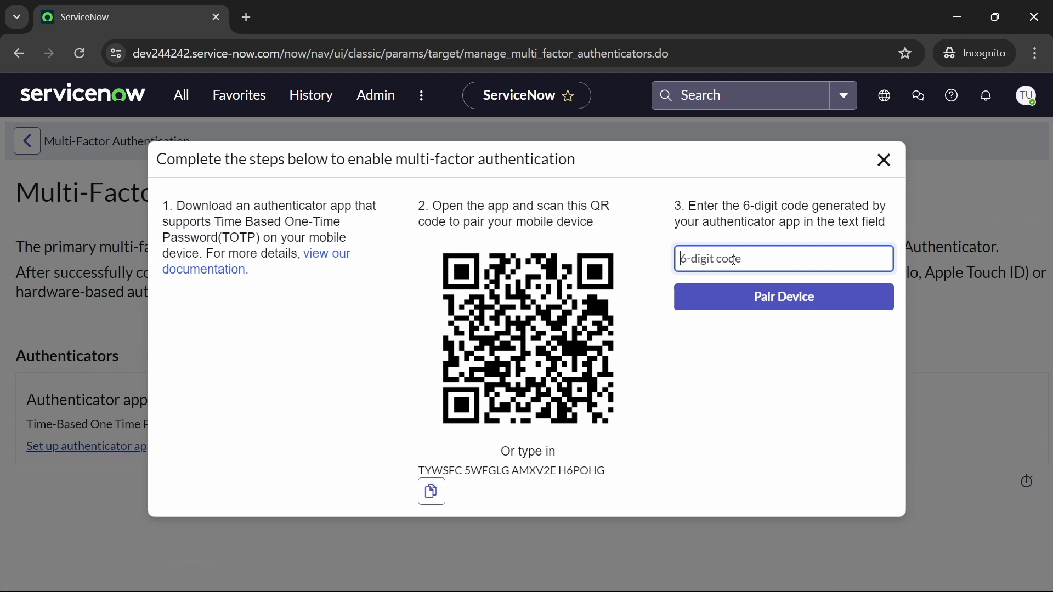
left_click(769, 307)
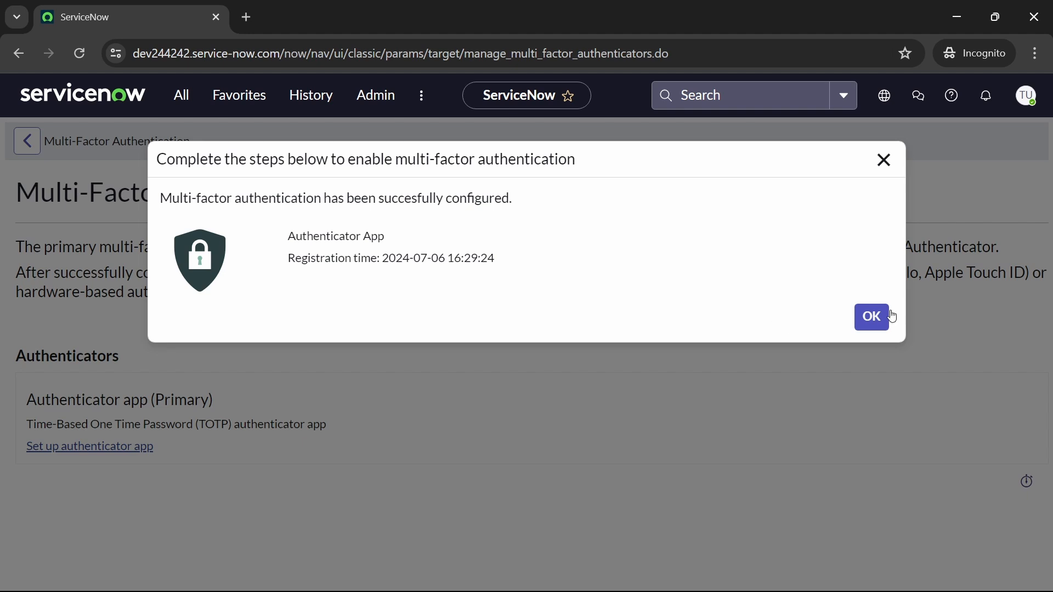
left_click(870, 326)
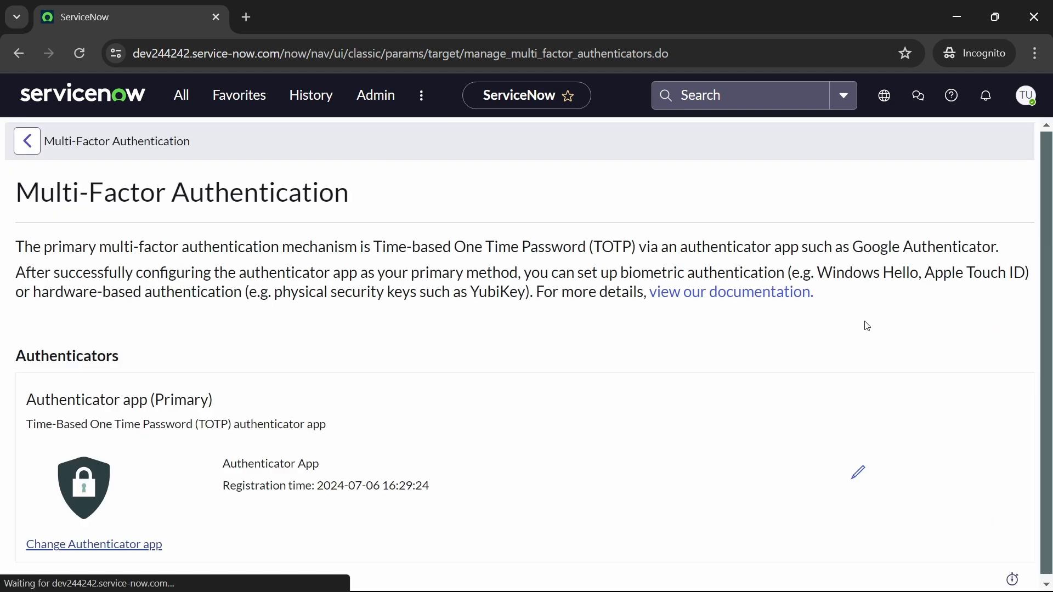
Return to the ServiceNow home page and log the test user out.
left_click(28, 143)
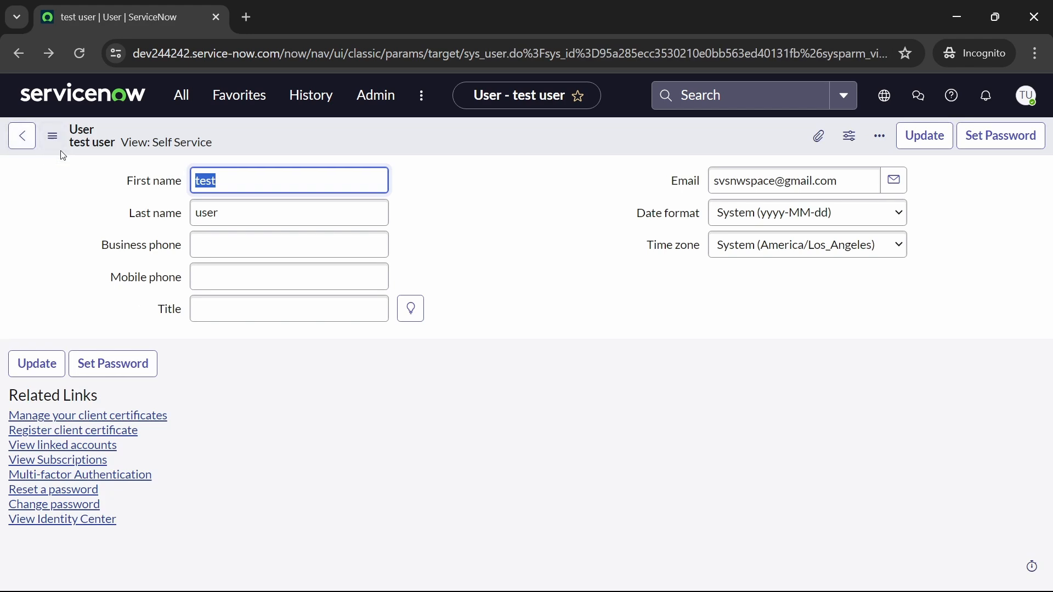
left_click(83, 95)
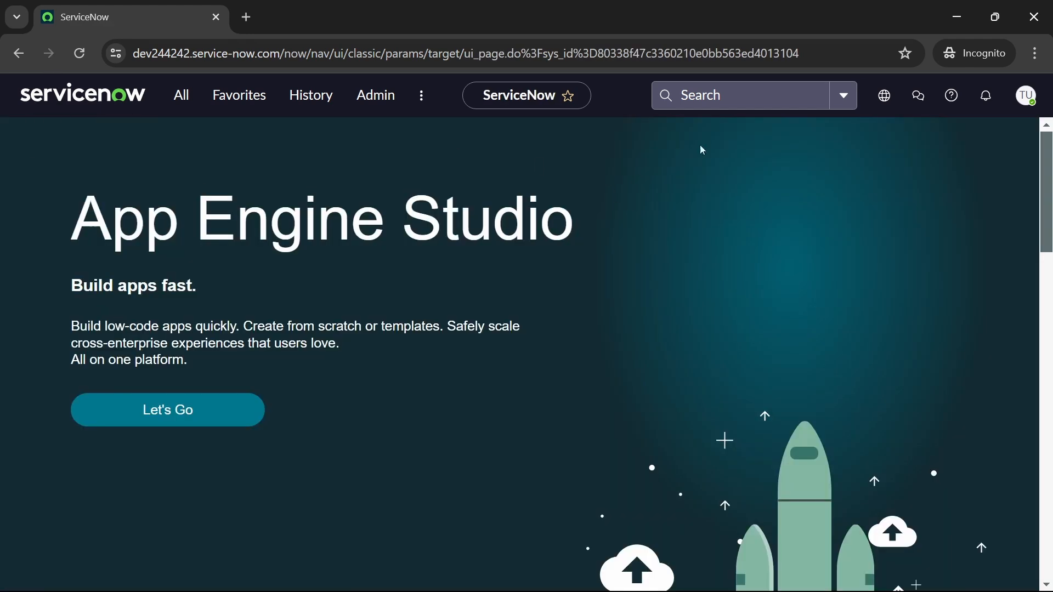
left_click(1025, 96)
left_click(897, 423)
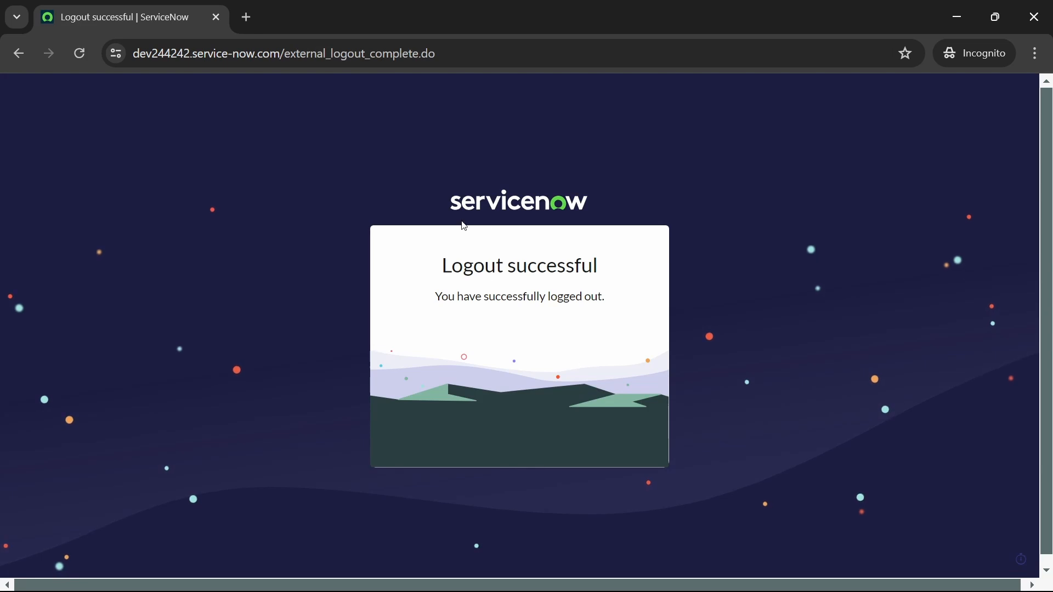
Load login.do and fill in the test user's user name and password.
left_click(286, 55)
left_click_drag(287, 54, 503, 52)
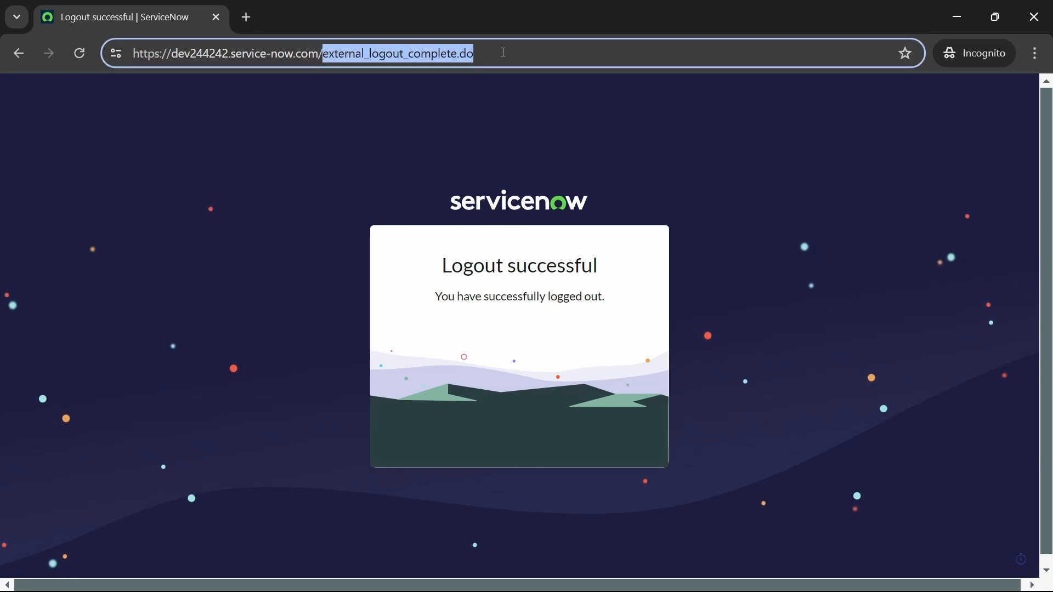
type("l")
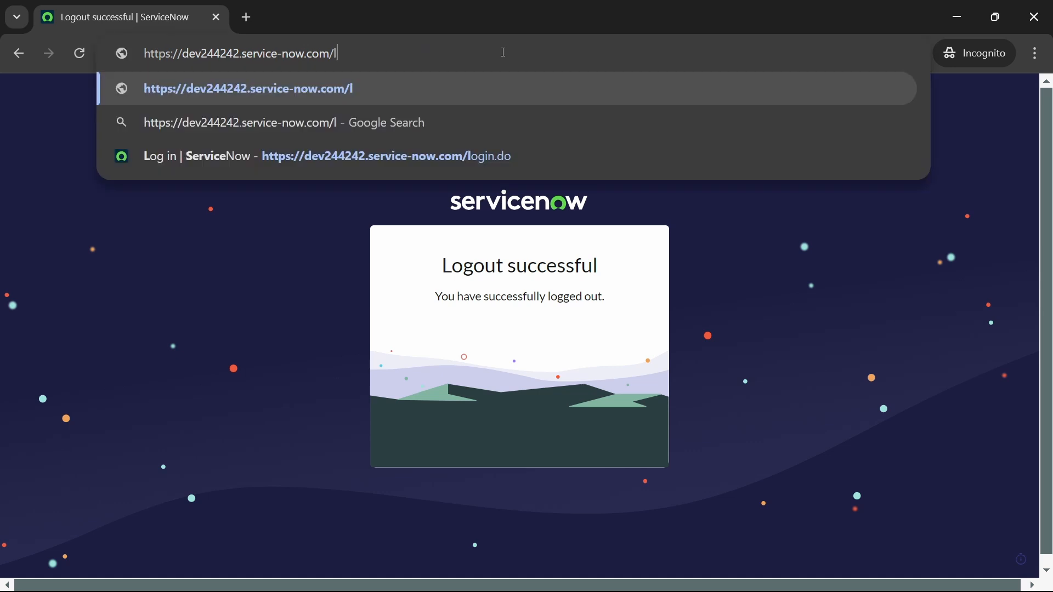
type("ogin.do")
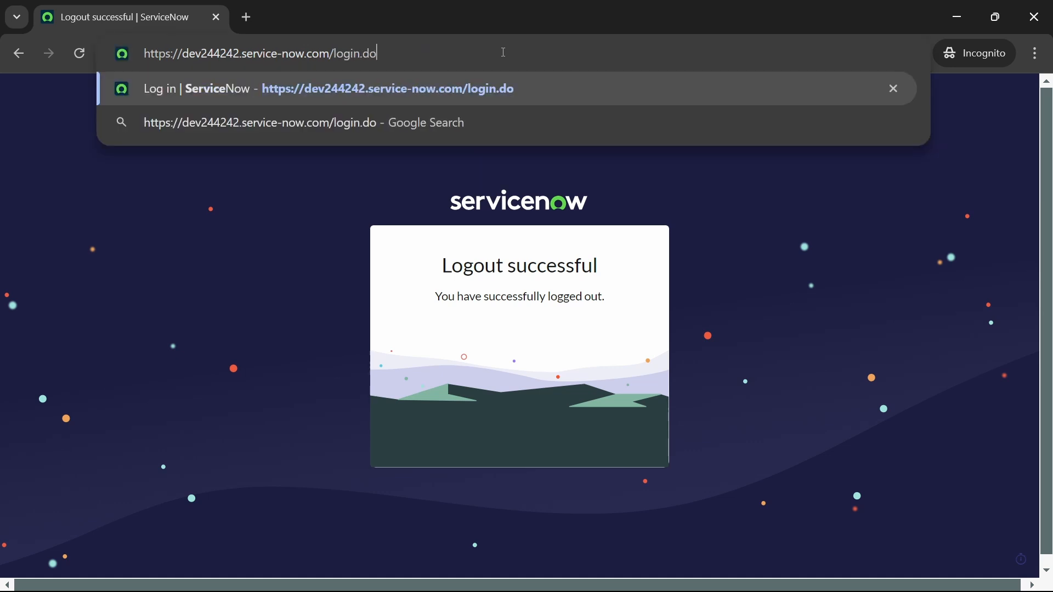
key("Return")
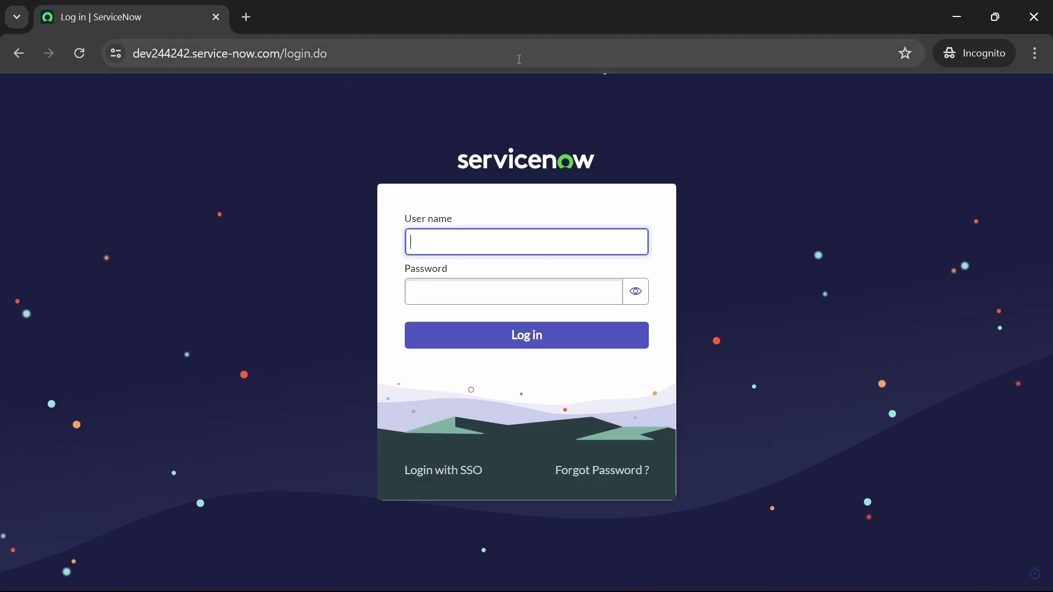
type("testuser")
left_click(468, 299)
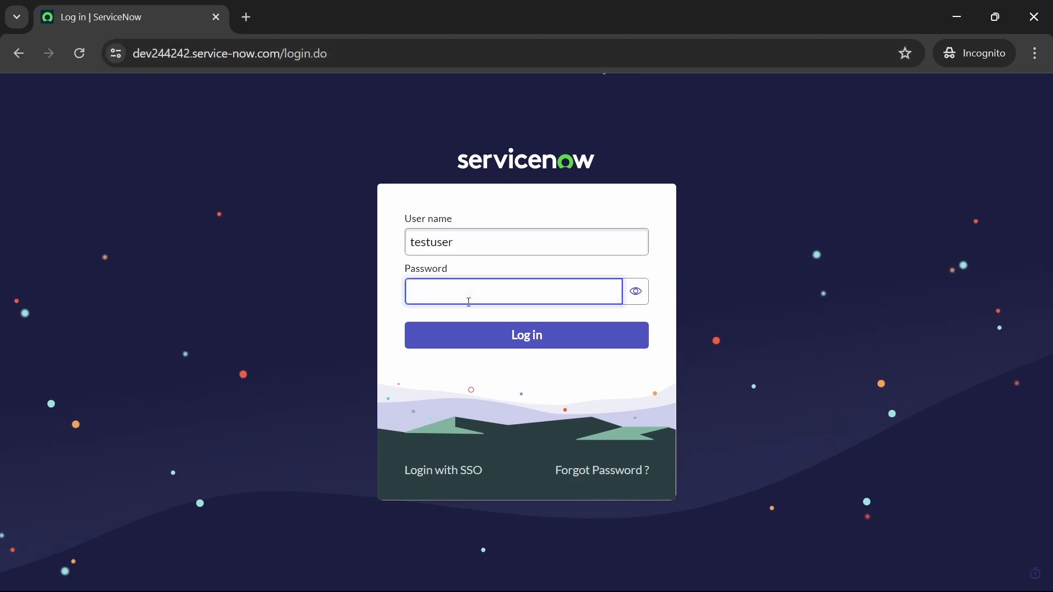
type("••••••••••••")
Log in, verify with the authenticator app's six-digit code, then close Chrome.
left_click(500, 337)
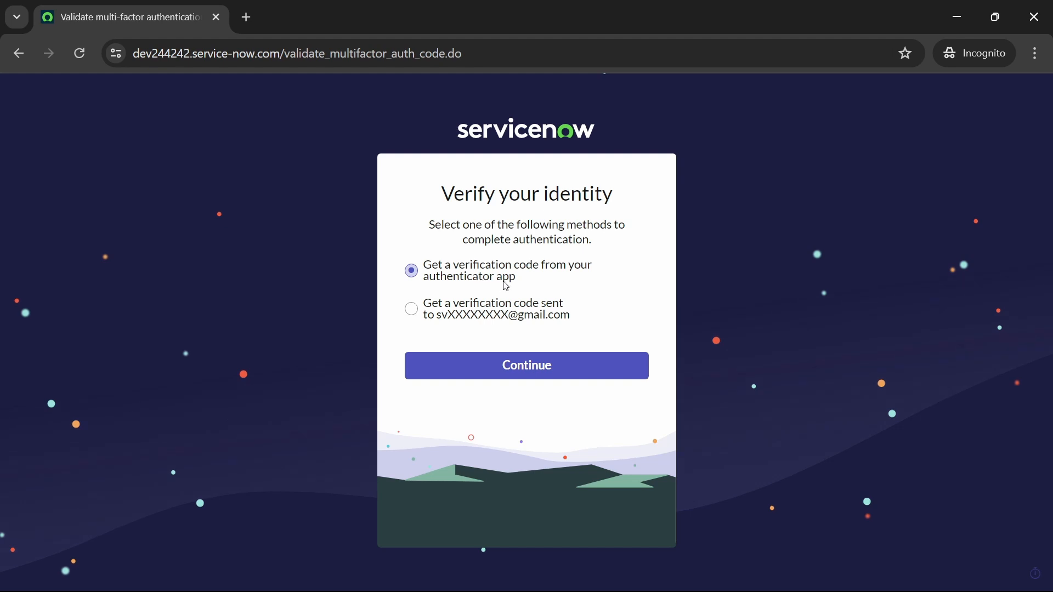
left_click(549, 371)
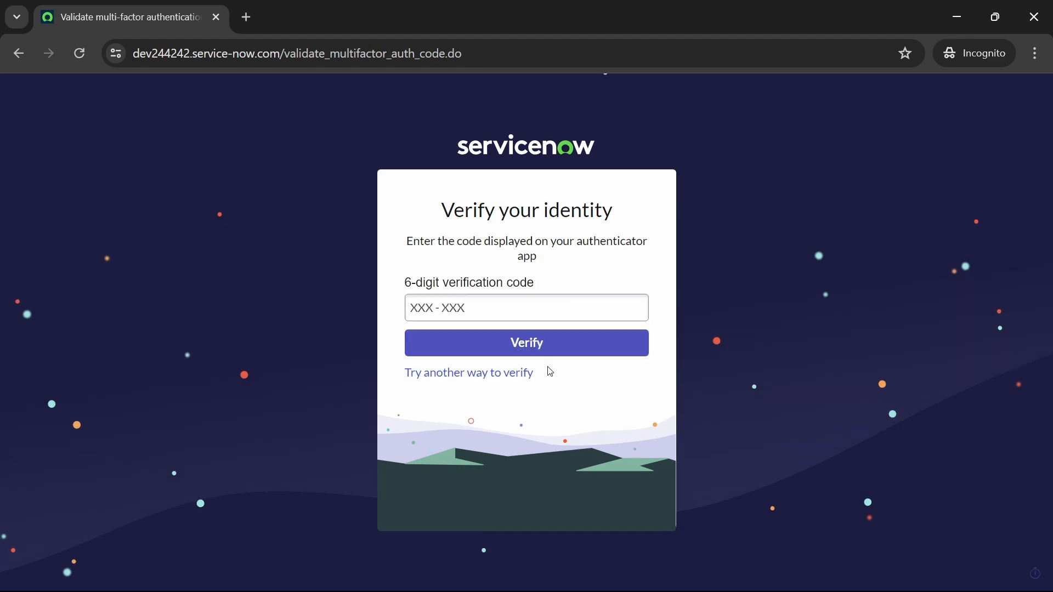
left_click(501, 309)
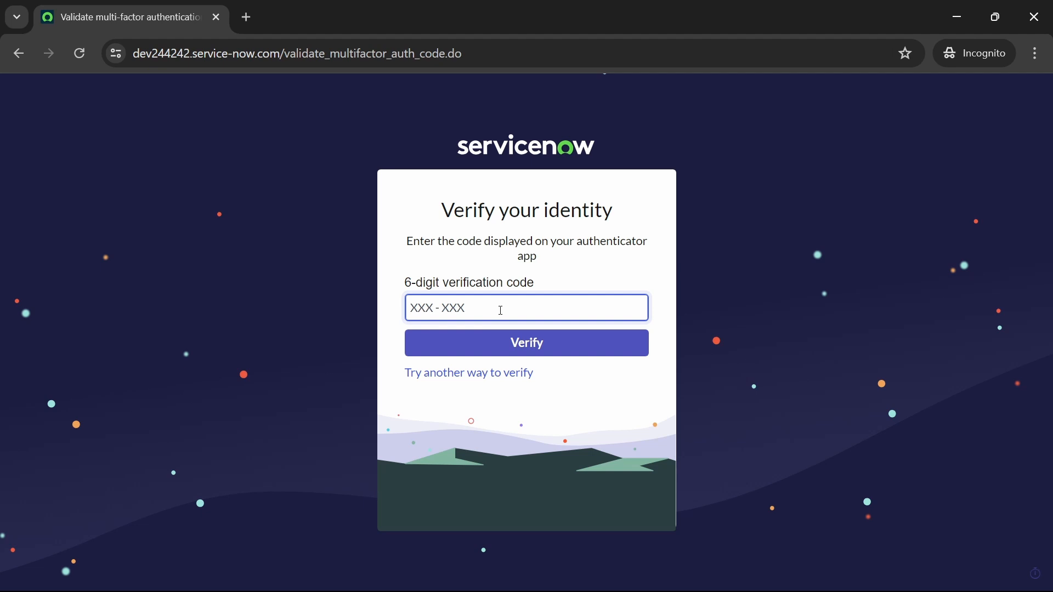
left_click(500, 342)
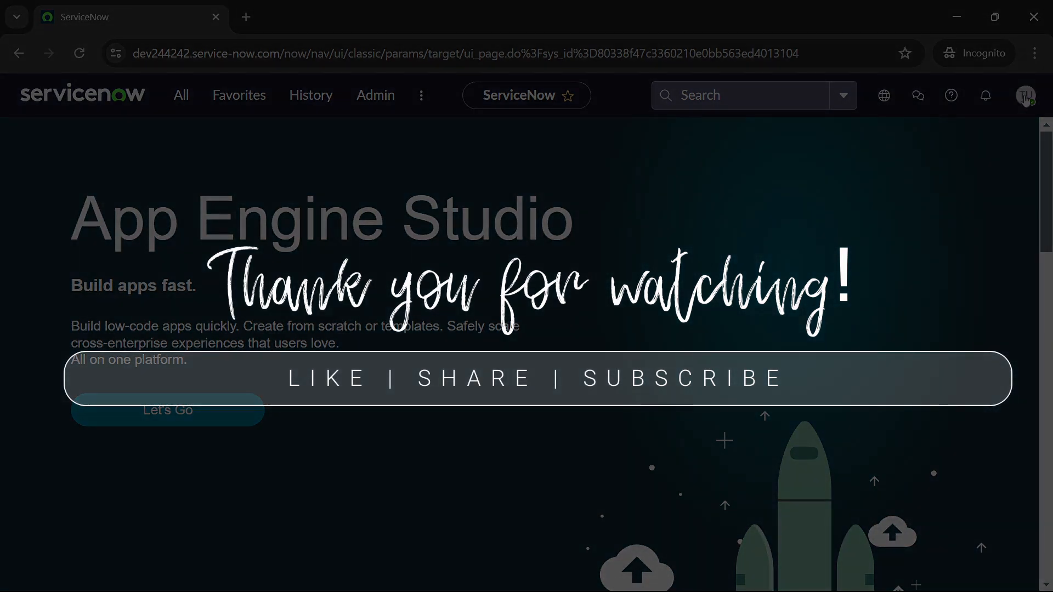
left_click(1033, 8)
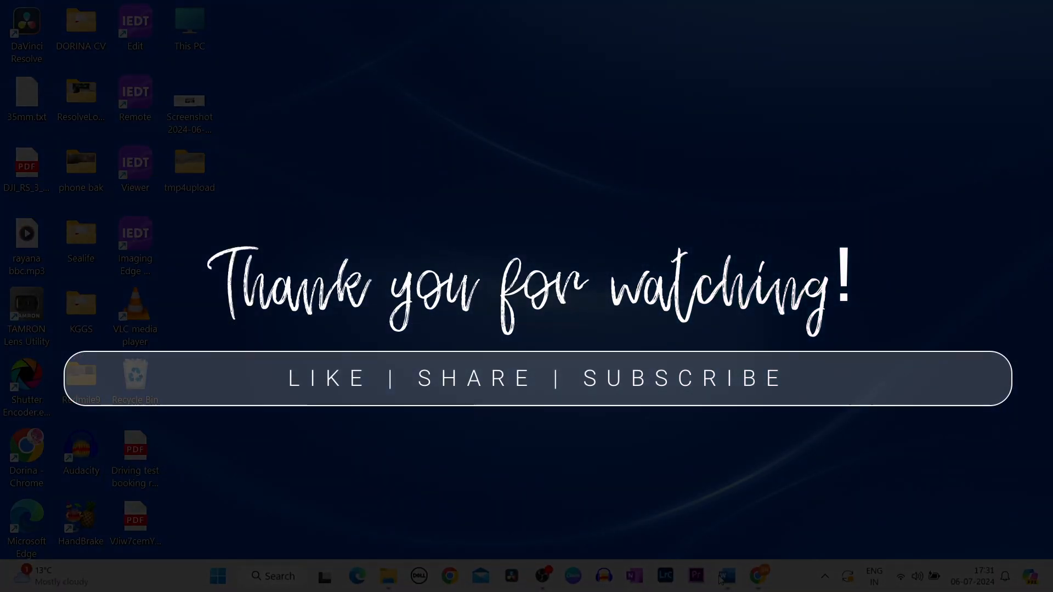